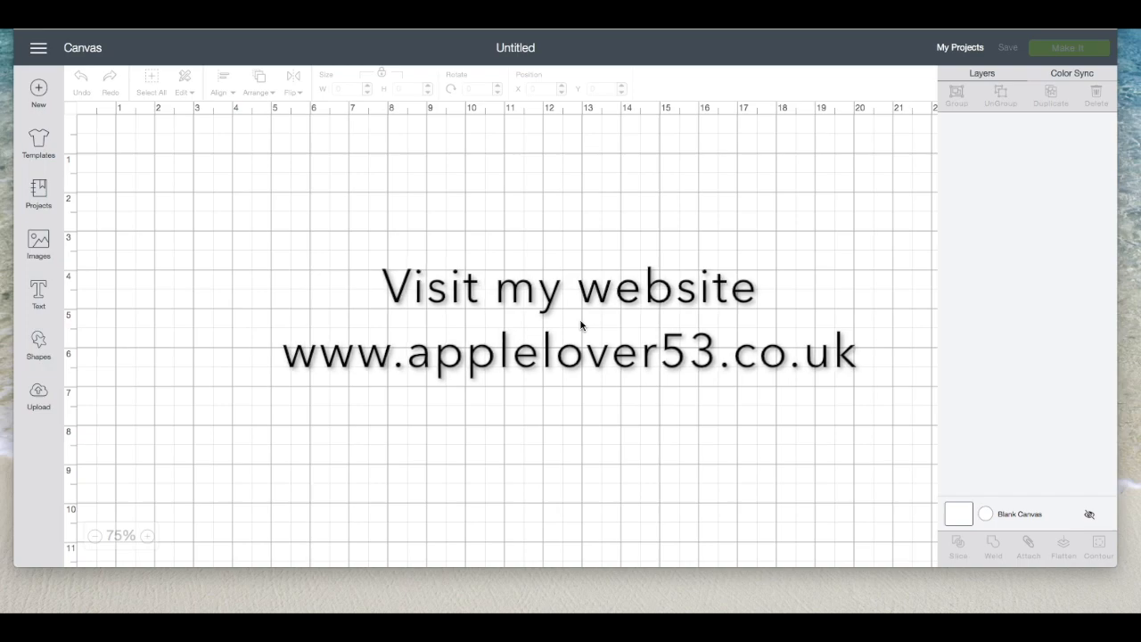
Search the image library for "flip flop".
click(38, 240)
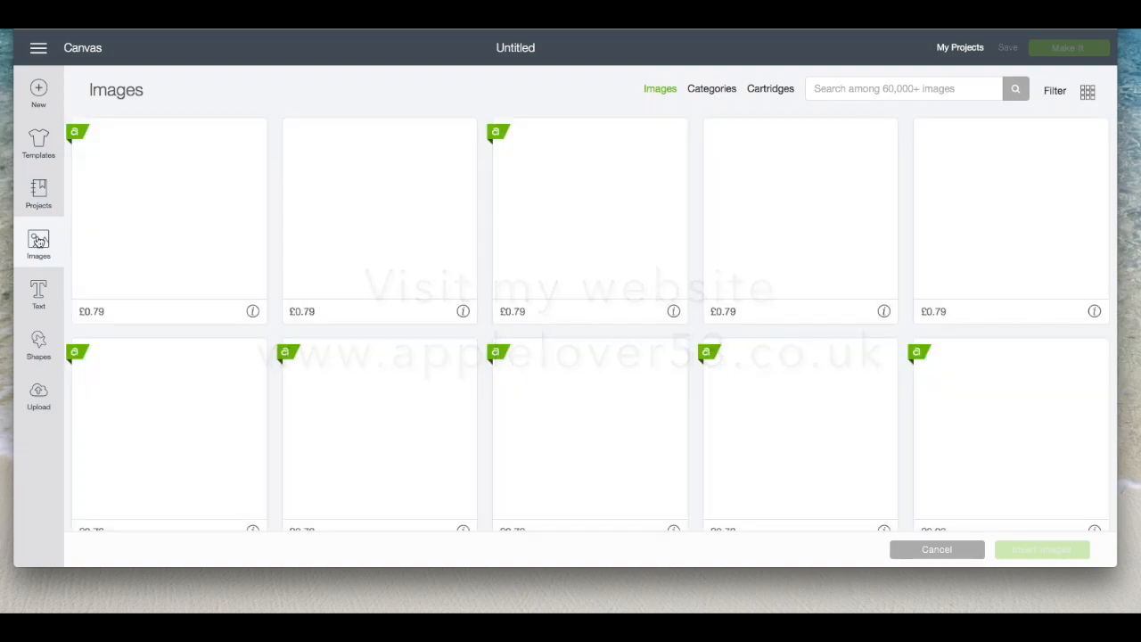
click(825, 89)
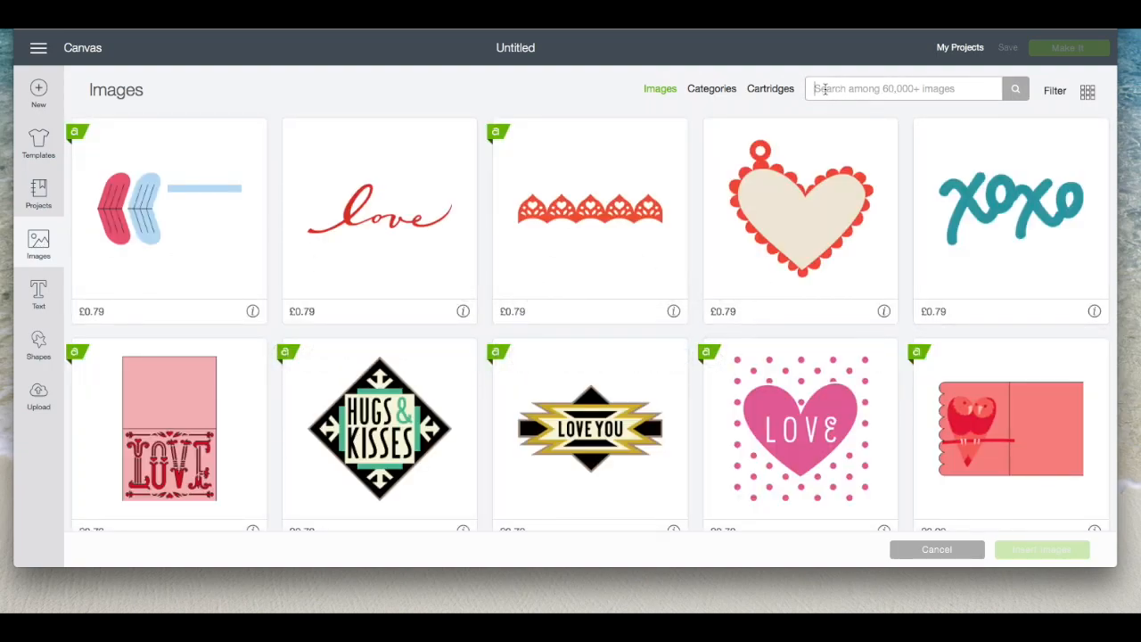
text(fi)
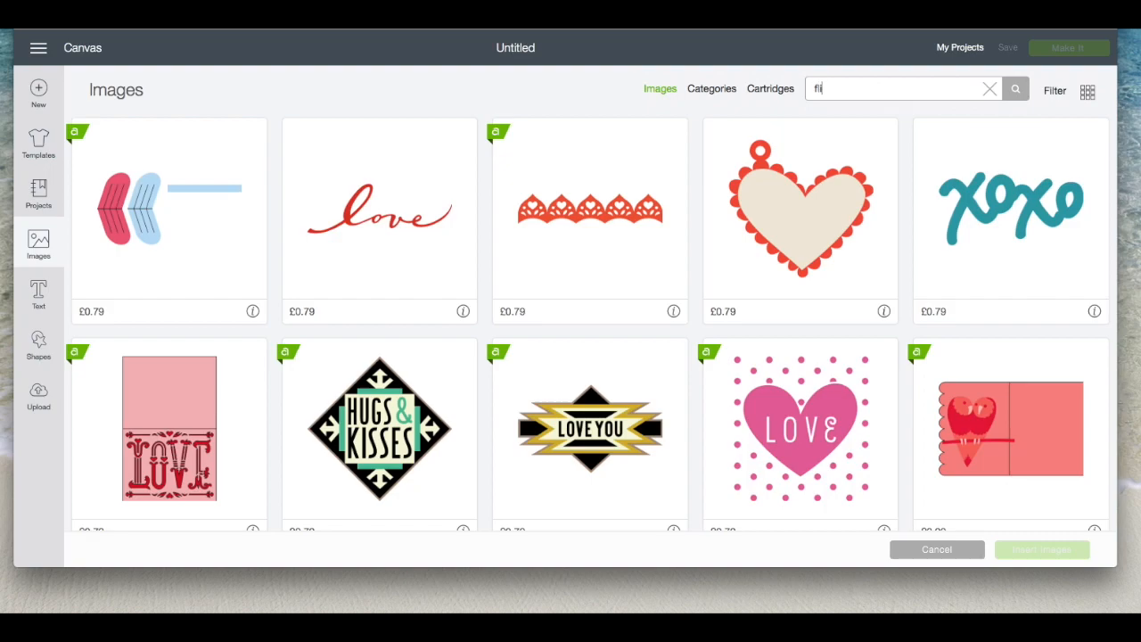
key(Return)
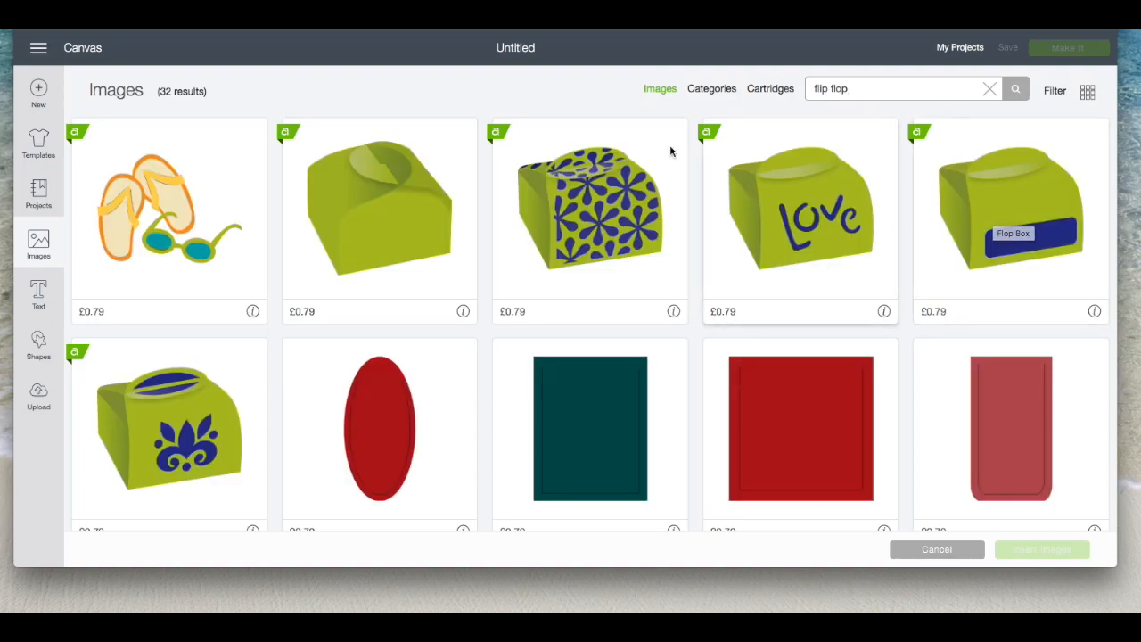
Insert the image of the pink flip-flop pair with light pink flowers onto the canvas.
scroll(612, 232, down, 5)
scroll(612, 234, down, 5)
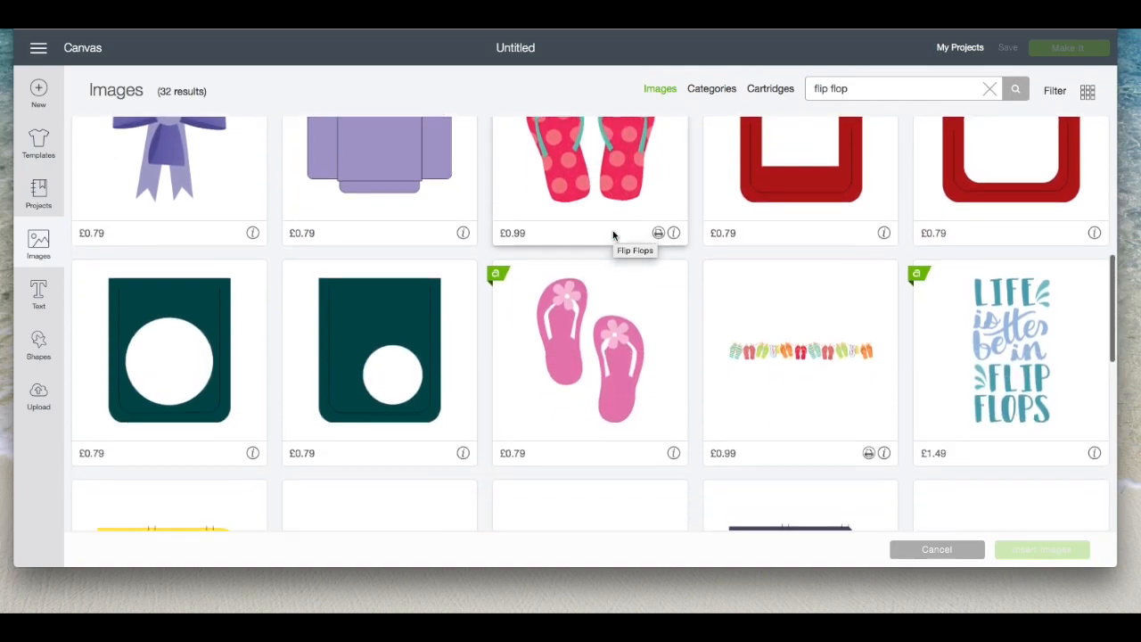
scroll(612, 233, down, 2)
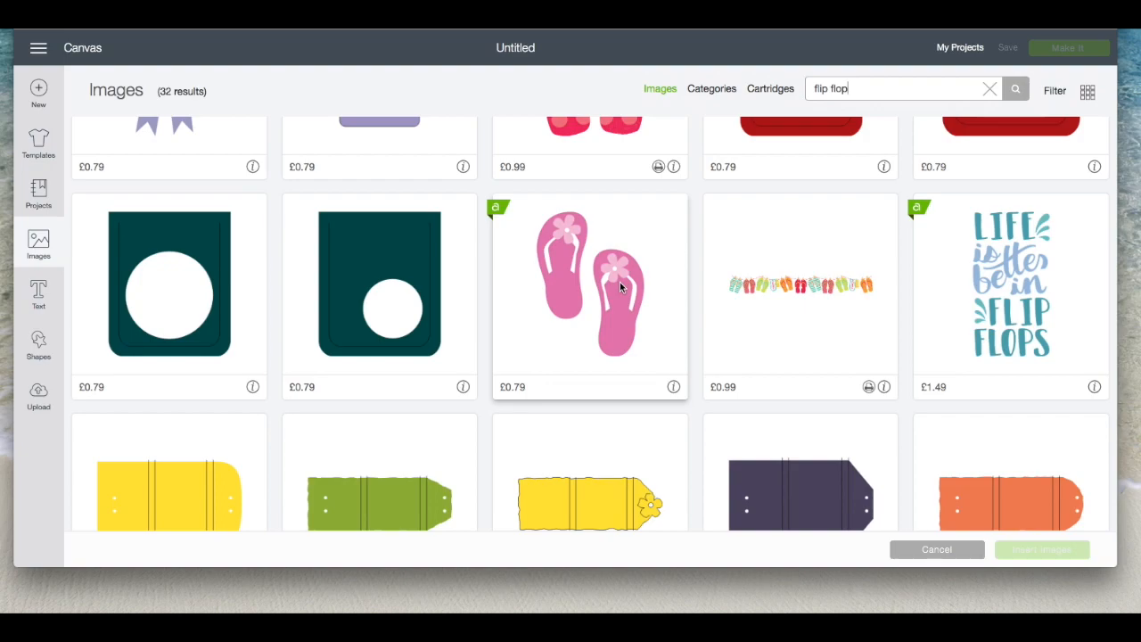
click(599, 264)
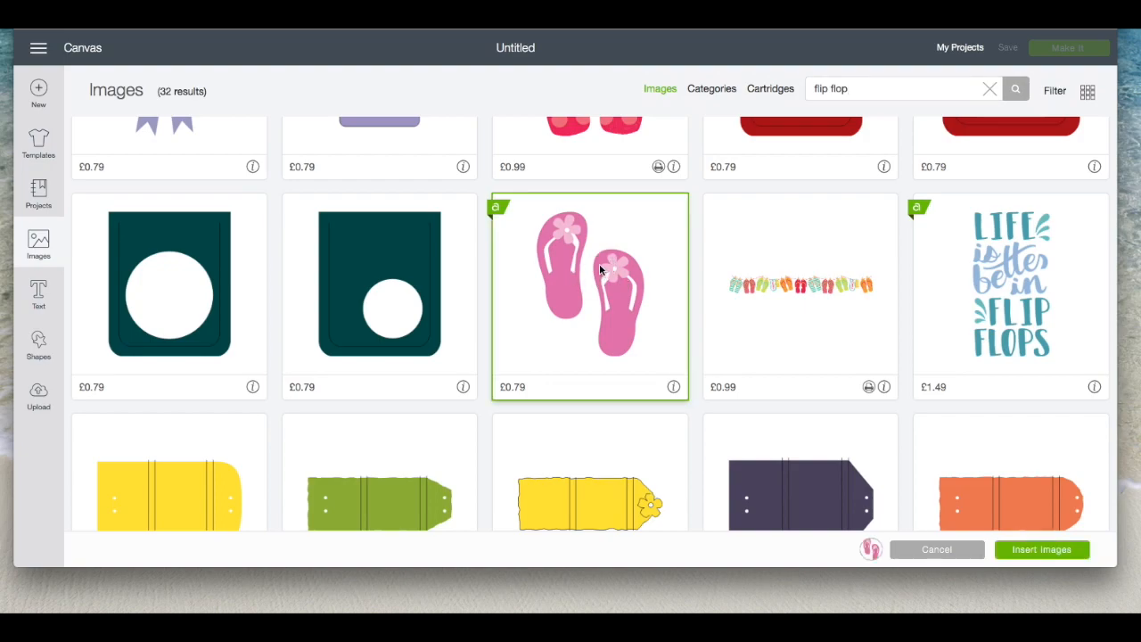
click(1070, 551)
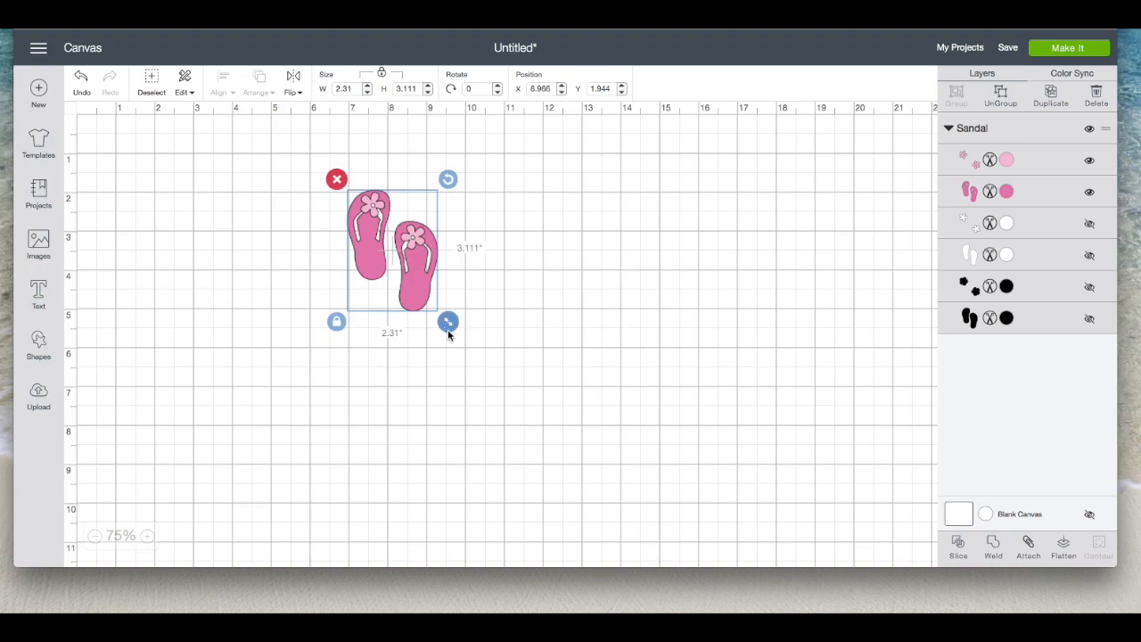
Enlarge the sandal image to about 4.7 by 6.35 inches and unhide its four hidden white and black layers.
drag(450, 326, 617, 446)
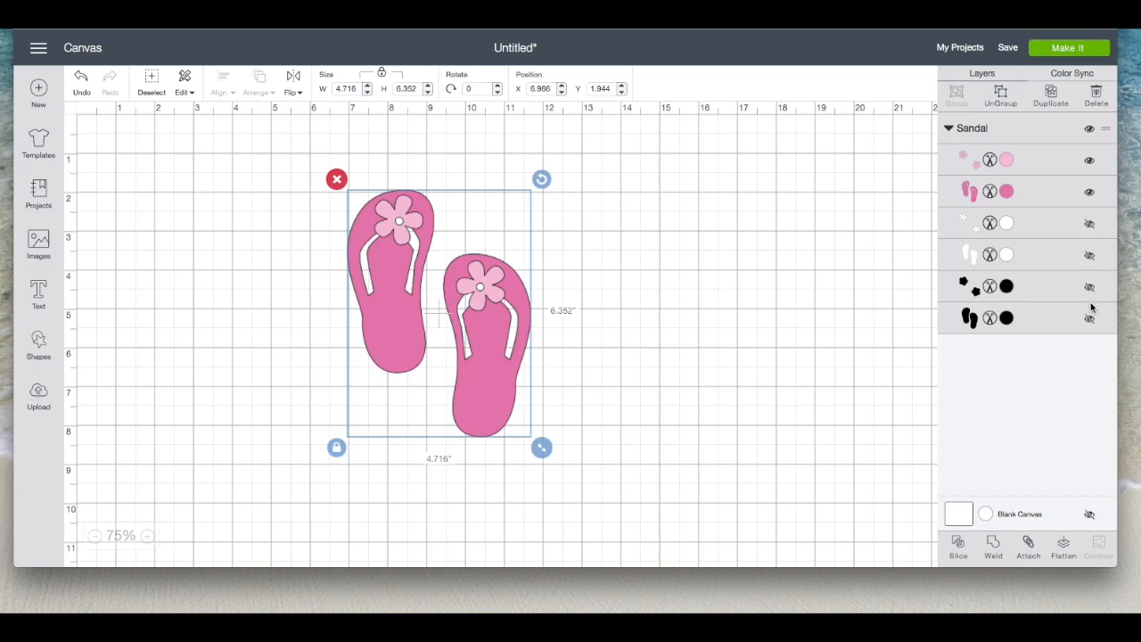
click(1089, 223)
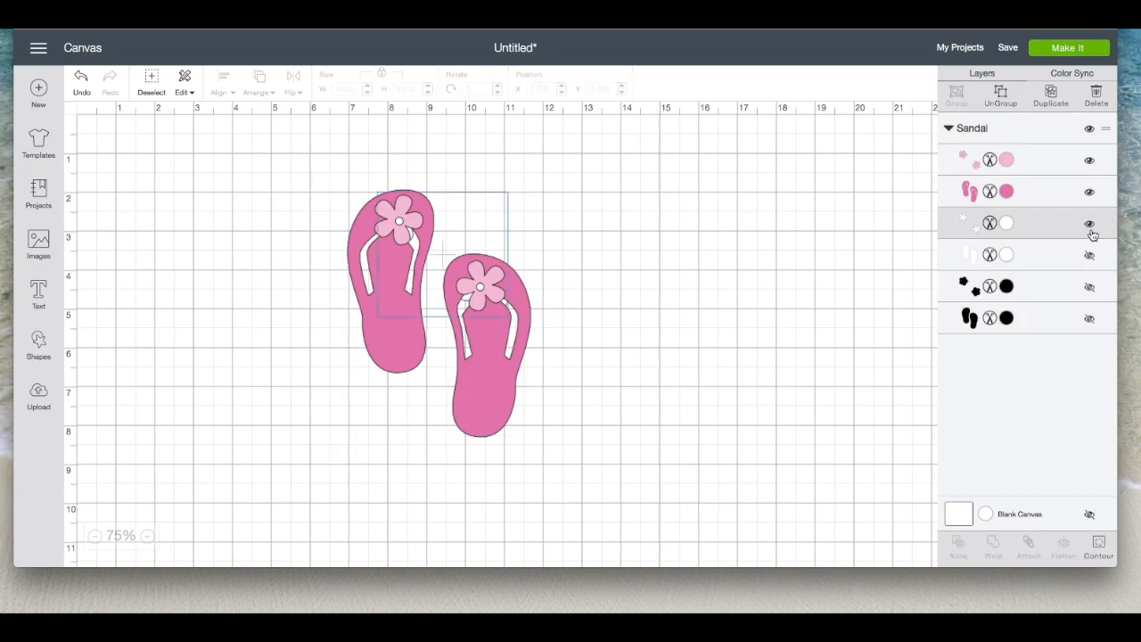
click(1089, 255)
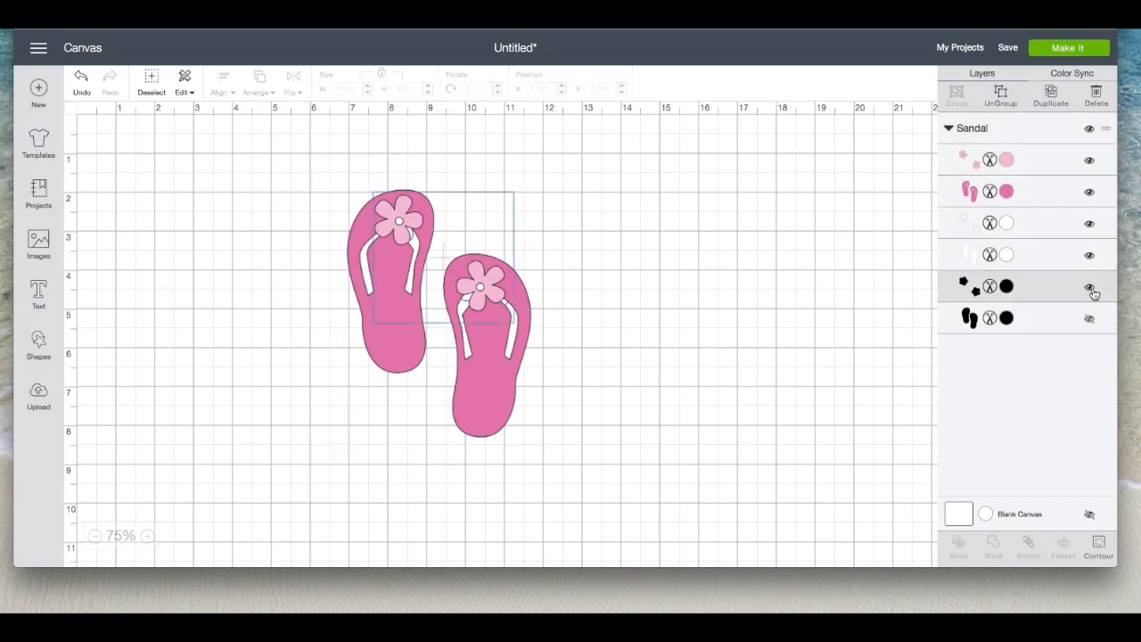
click(1089, 318)
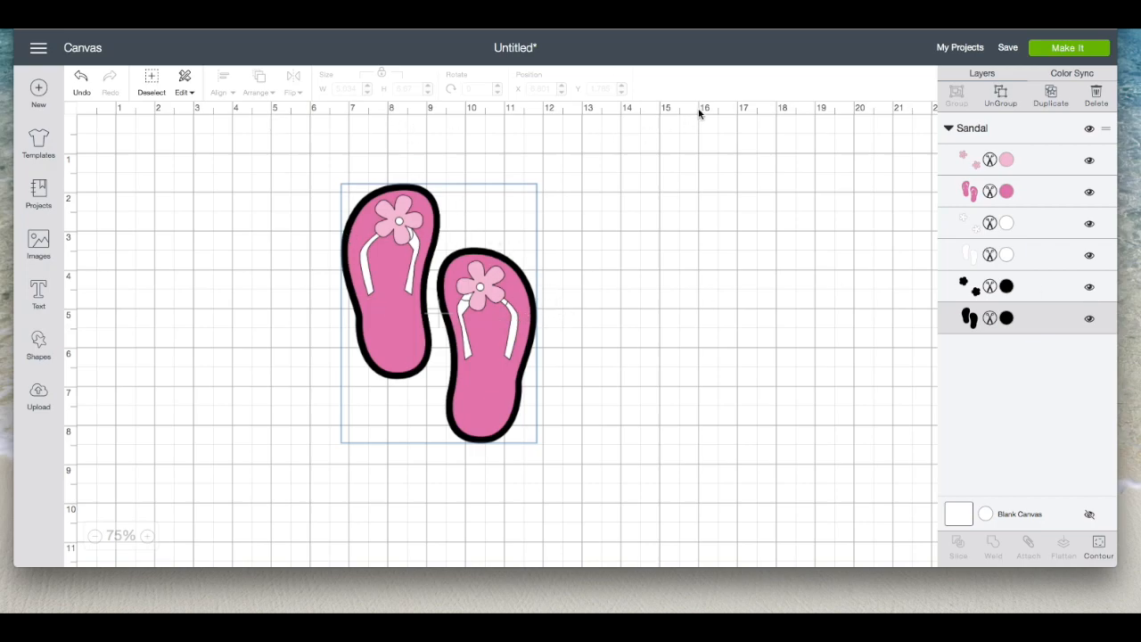
Ungroup the sandal image and spread its flower, sandal and sole layers apart across the canvas.
click(1001, 98)
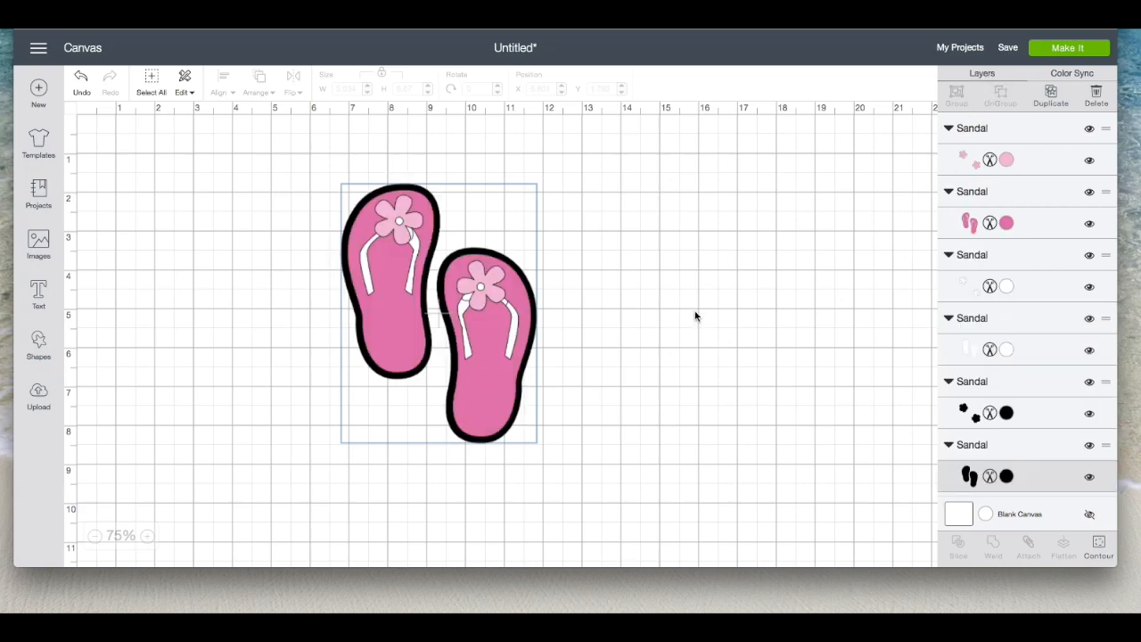
click(640, 318)
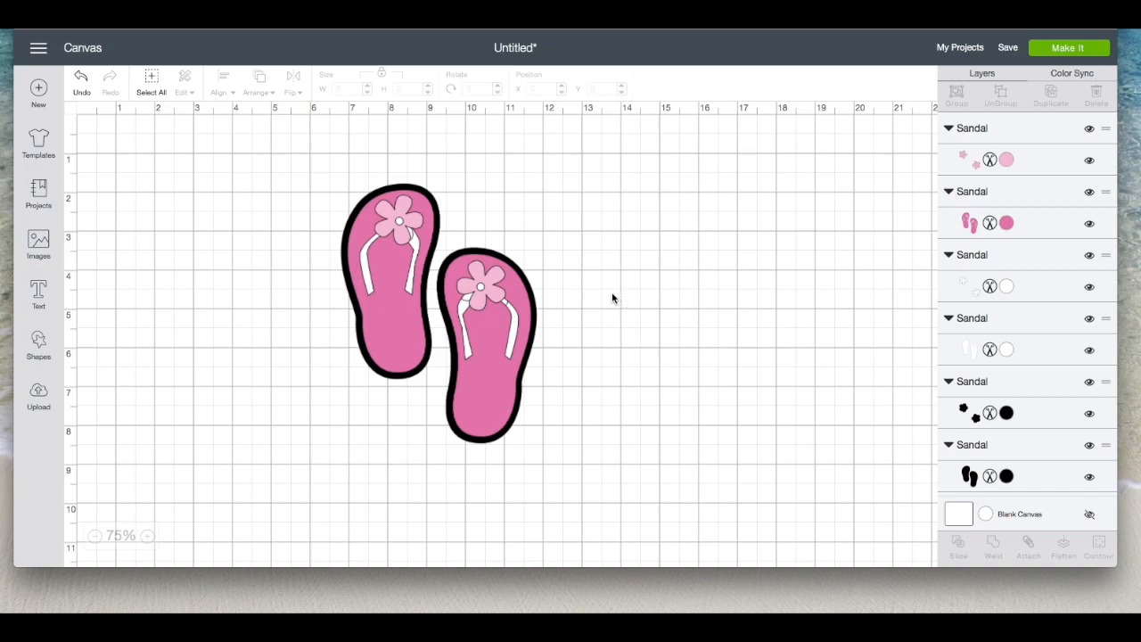
click(480, 285)
drag(474, 273, 819, 232)
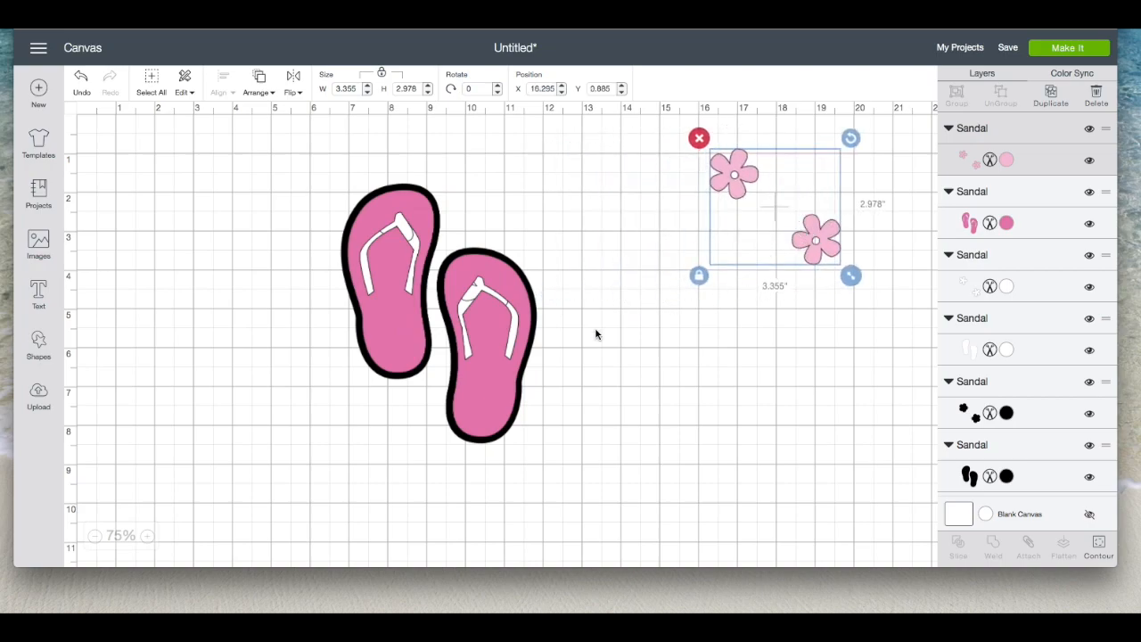
drag(473, 279, 761, 295)
drag(496, 332, 704, 432)
drag(403, 321, 158, 310)
drag(390, 318, 118, 426)
drag(453, 402, 454, 358)
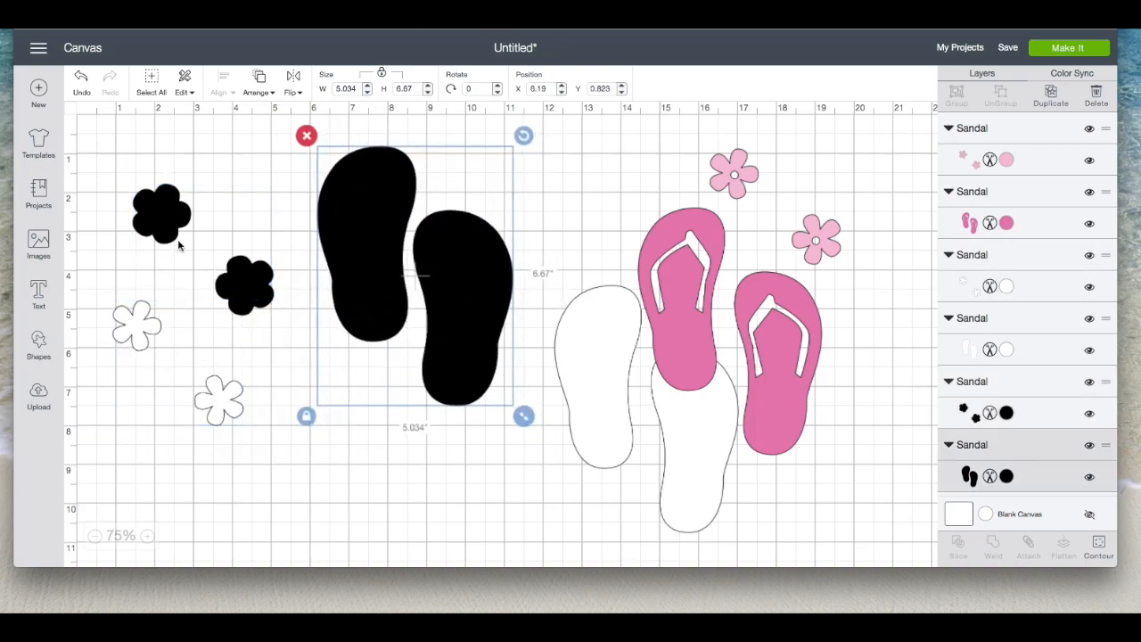
Delete the black flower layer and the white flower layer.
click(164, 225)
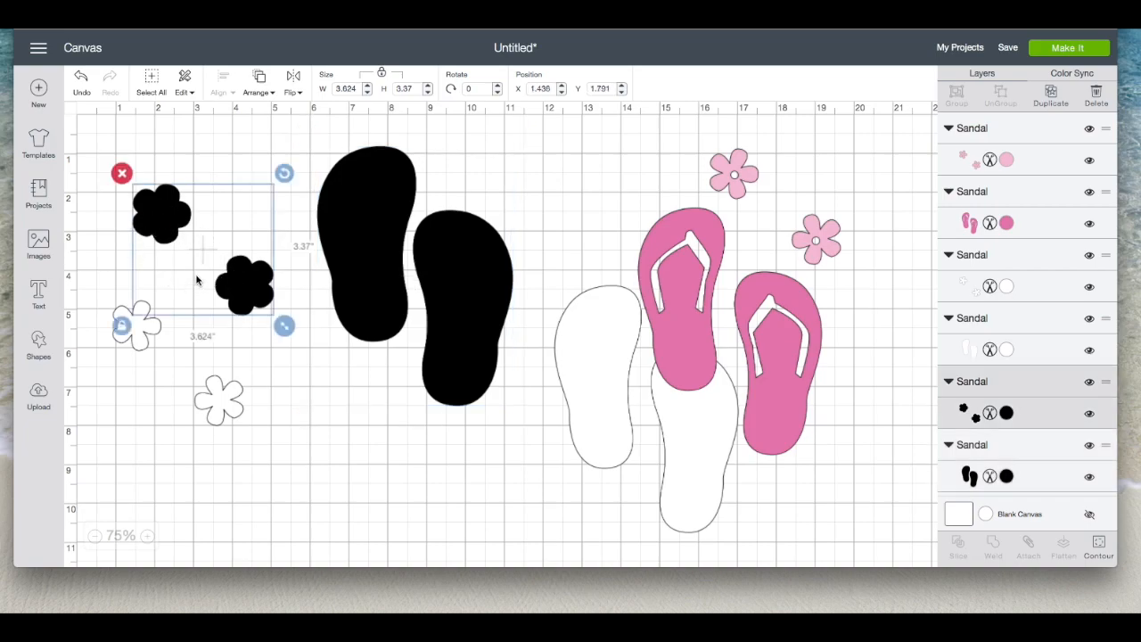
key(Delete)
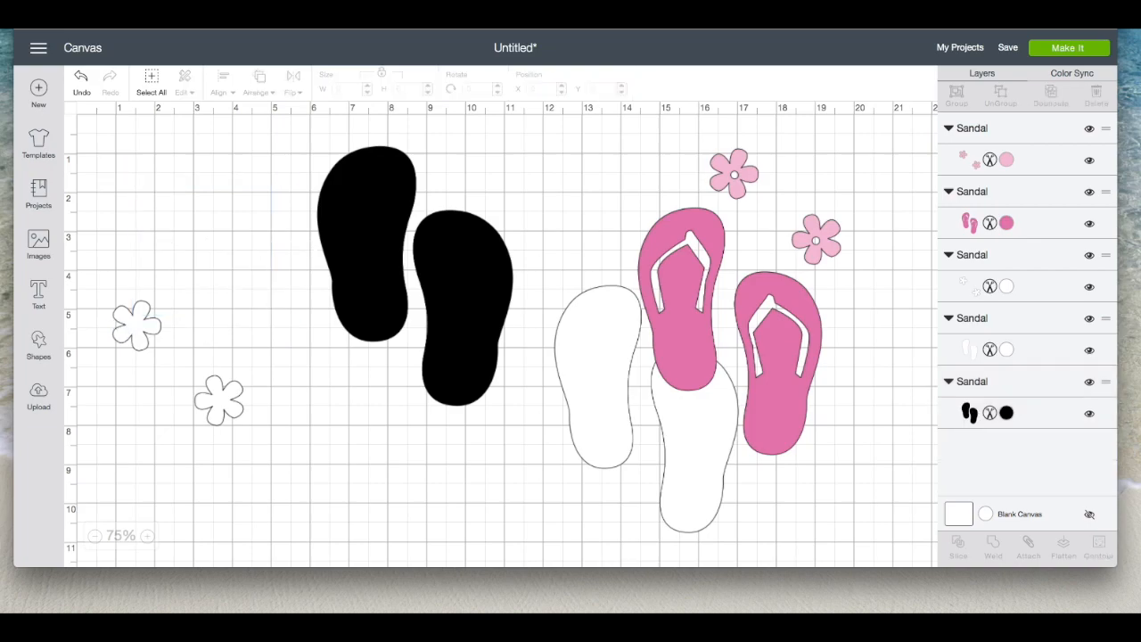
click(141, 326)
key(Delete)
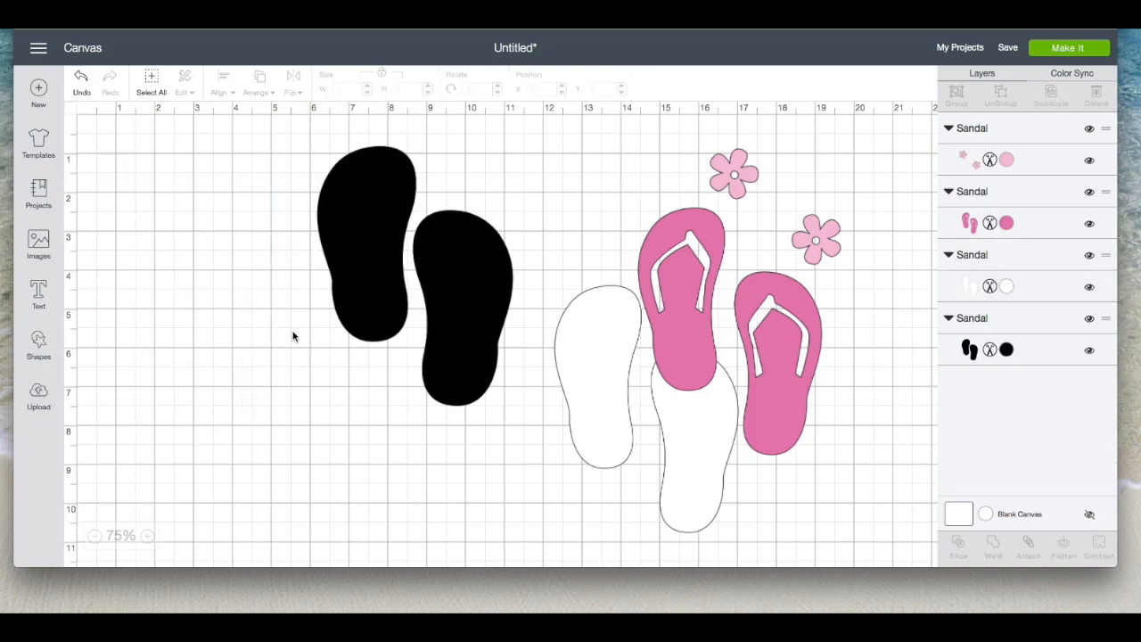
Line up the black soles, white soles and pink sandals side by side across the canvas.
drag(451, 283, 317, 281)
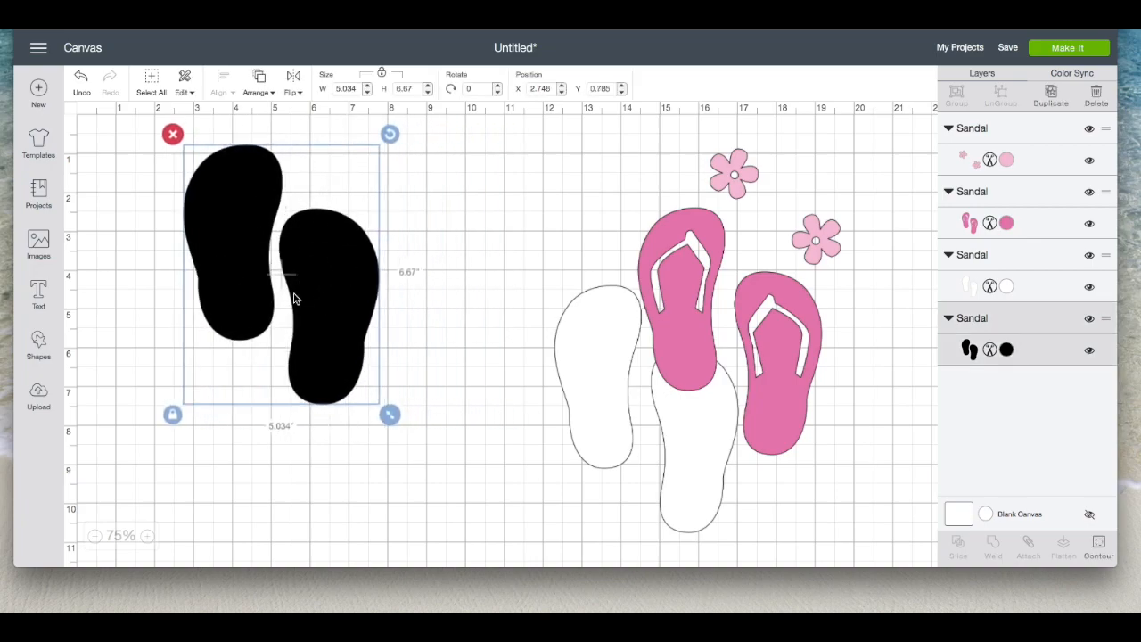
drag(320, 282, 276, 280)
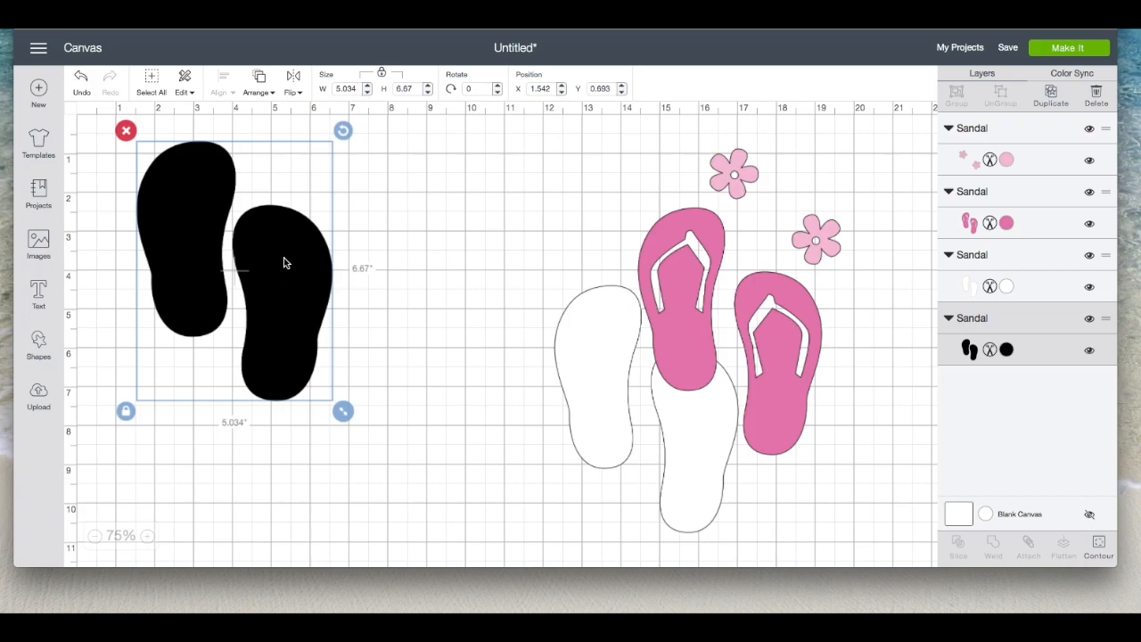
click(612, 431)
drag(613, 431, 409, 317)
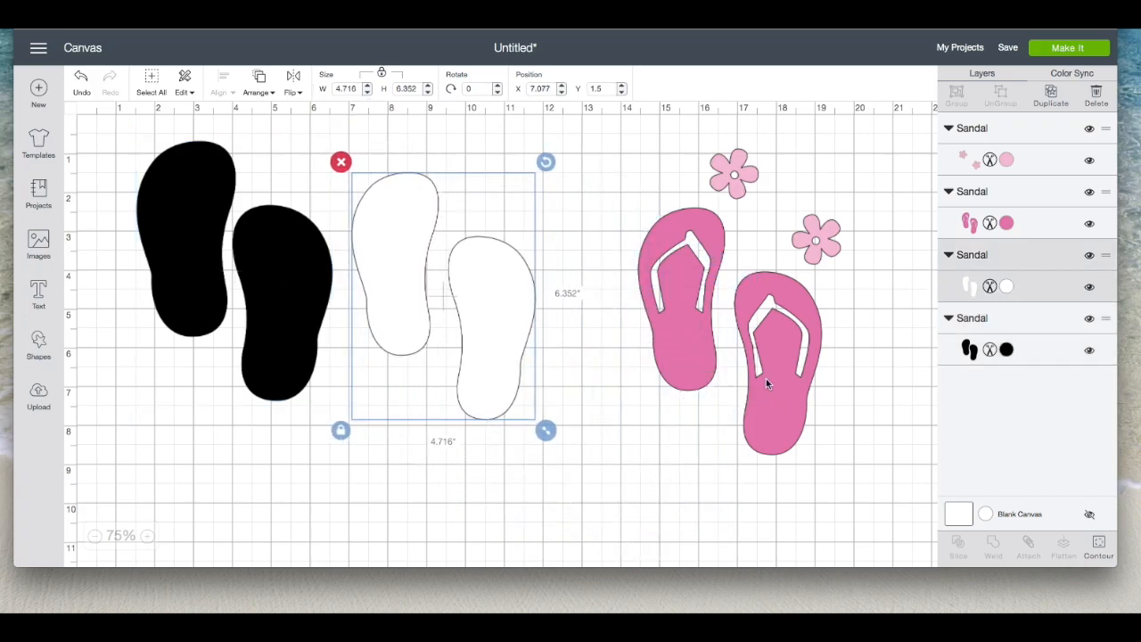
drag(779, 380, 731, 374)
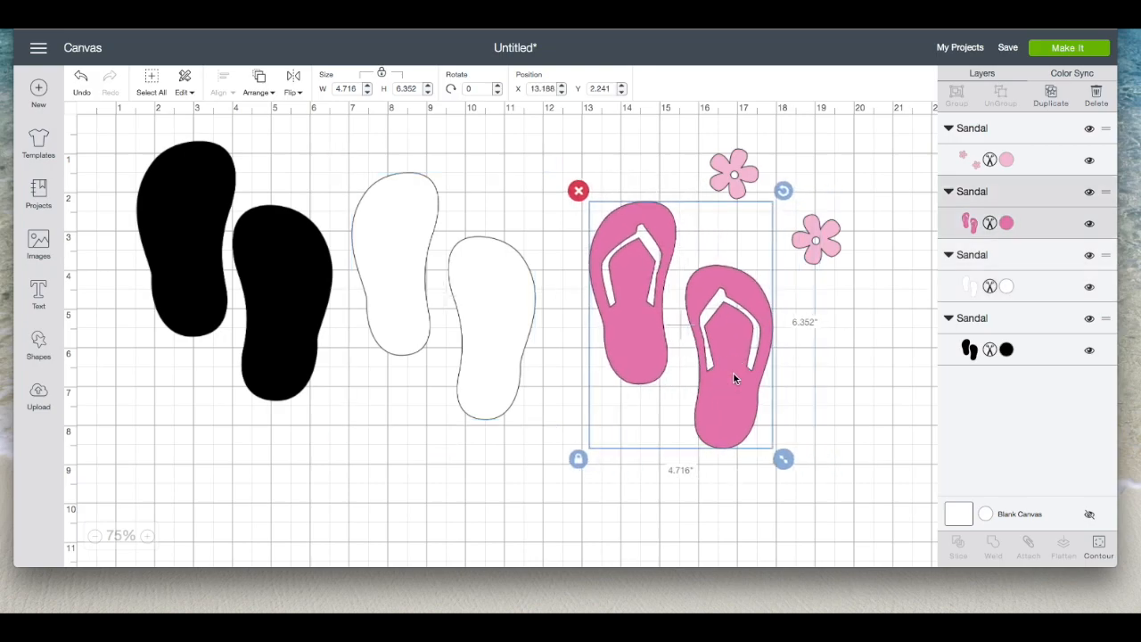
Move the pink flowers, pink sandals and white soles aside together and place the black soles alone in the free canvas area.
drag(821, 241, 896, 217)
drag(708, 324, 842, 258)
drag(505, 306, 847, 290)
drag(291, 280, 453, 305)
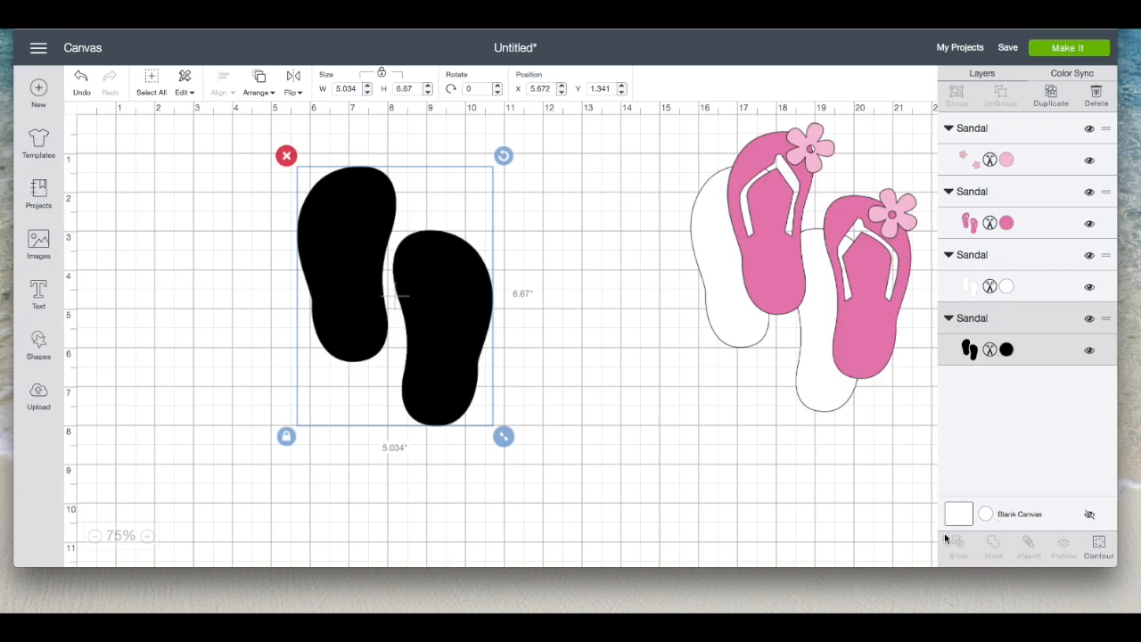
drag(461, 266, 475, 271)
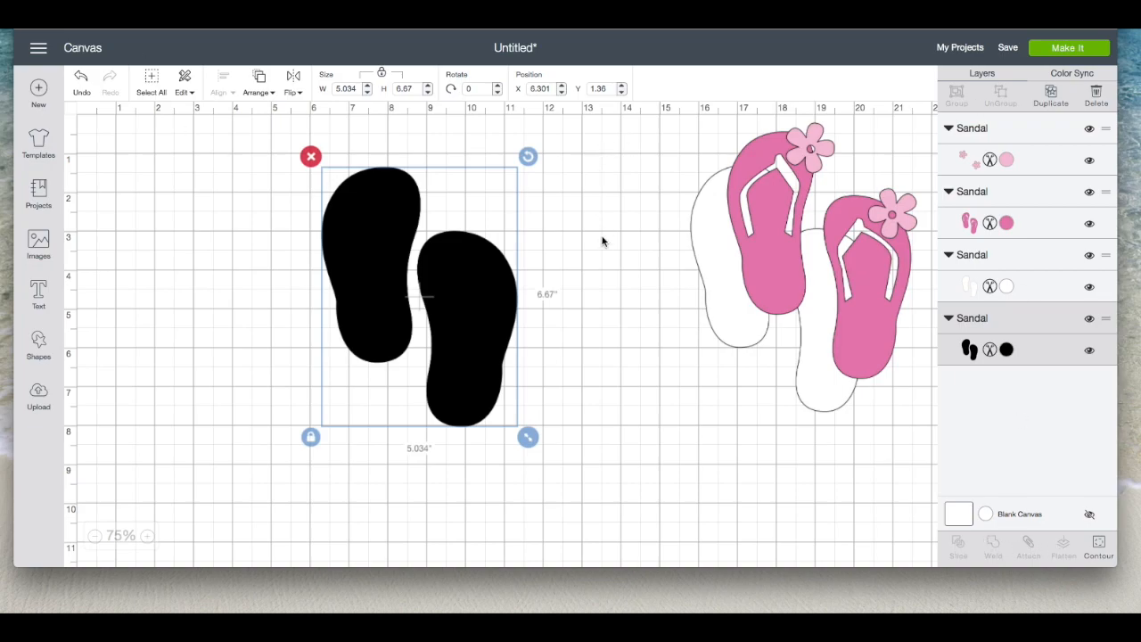
Hide the contour of the lower, right-hand black sole so that only the left-hand sole is cut.
click(1099, 546)
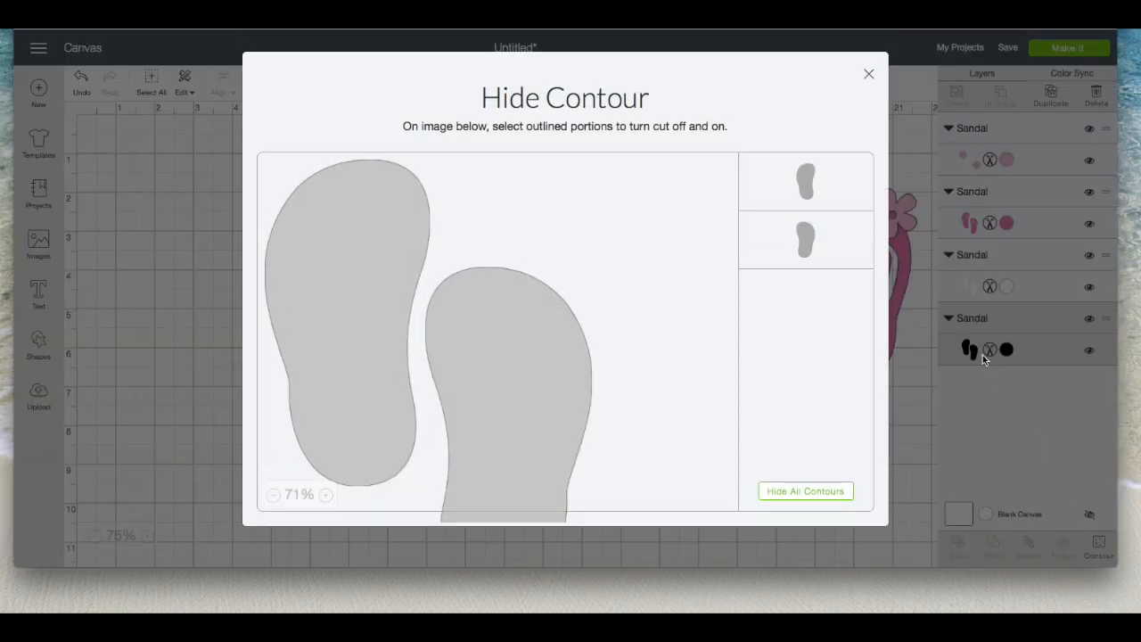
click(801, 236)
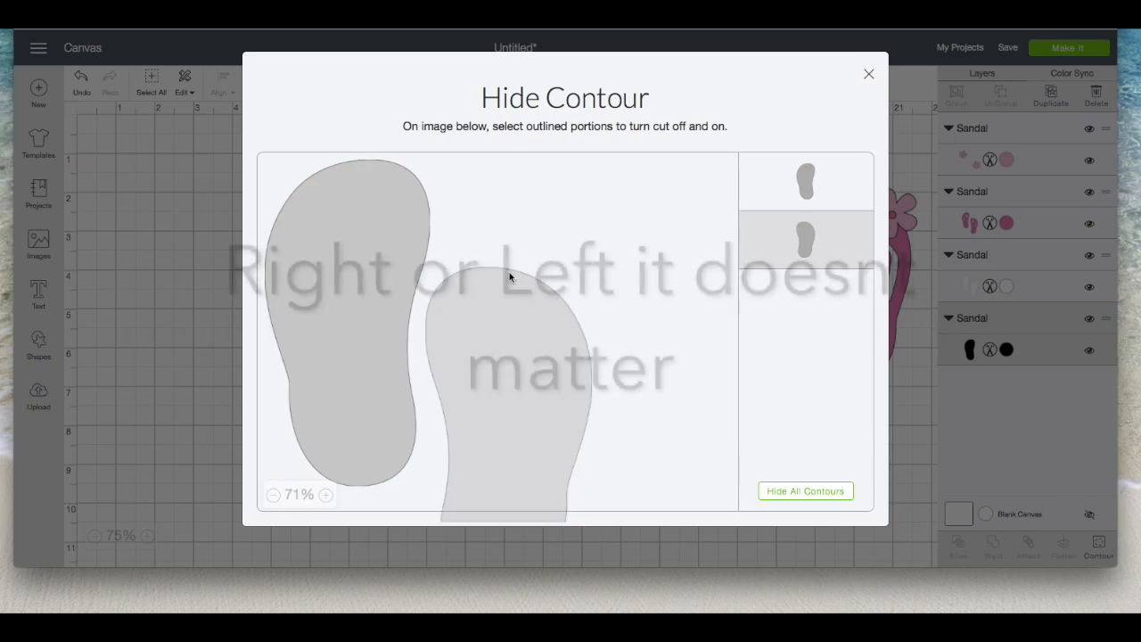
click(868, 74)
Rotate the remaining black sole clockwise by about 90 degrees and flip it horizontally.
drag(379, 203, 375, 239)
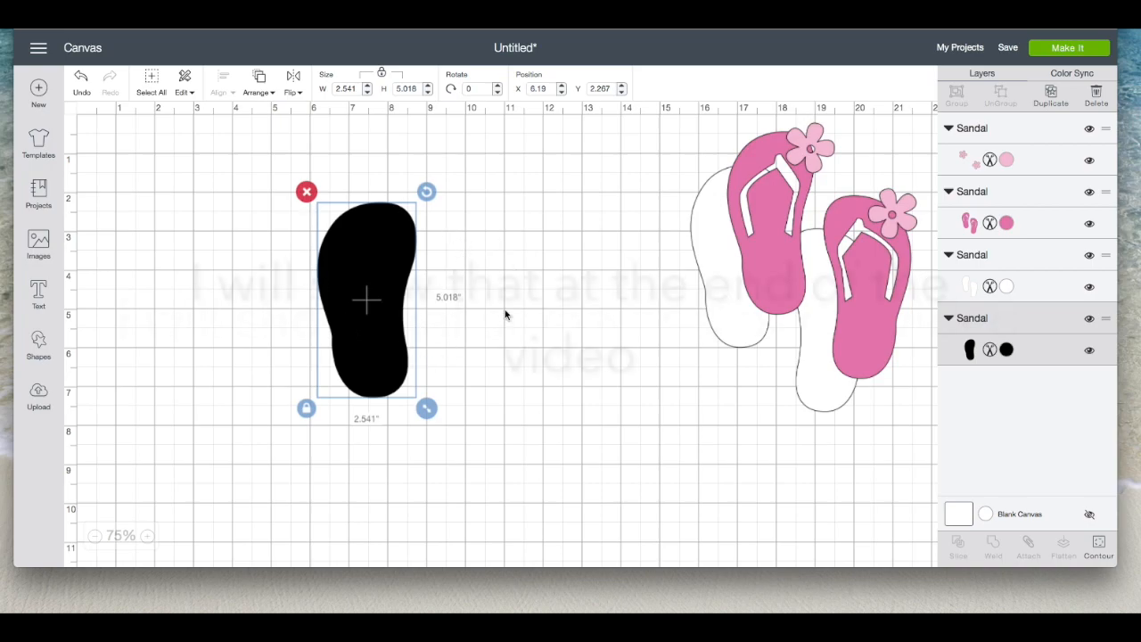
drag(426, 192, 509, 374)
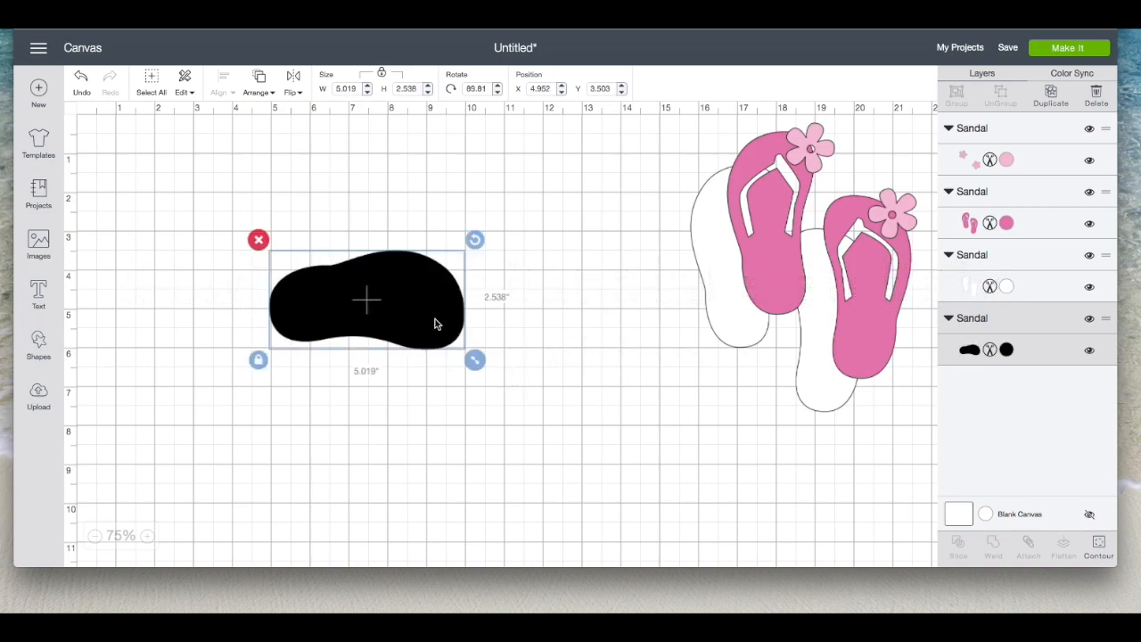
drag(401, 308, 464, 310)
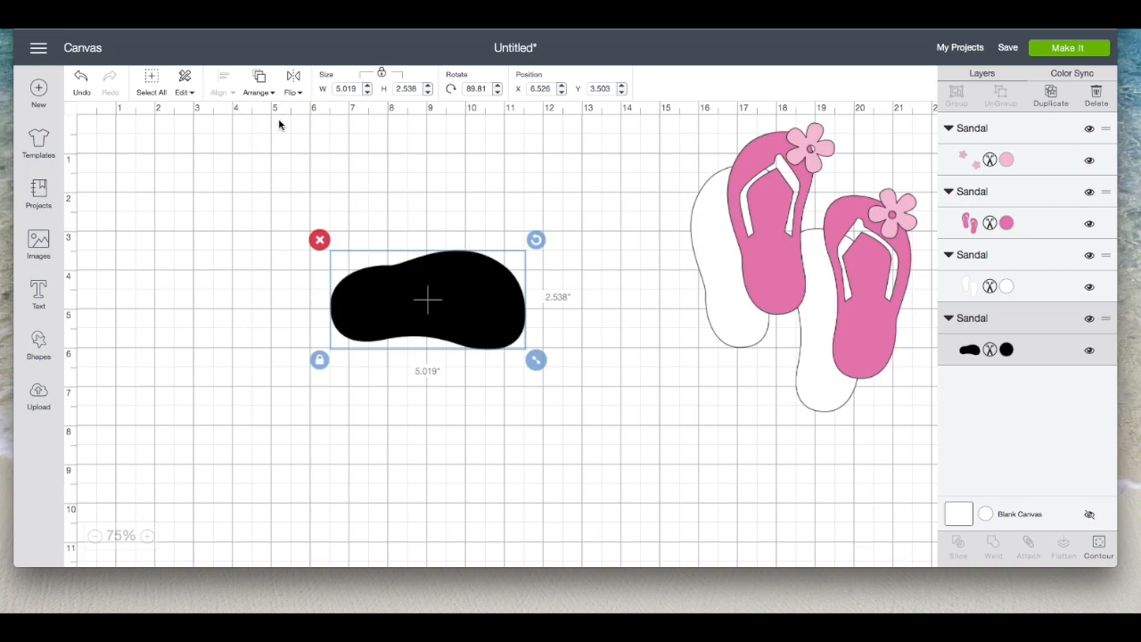
click(300, 95)
click(300, 115)
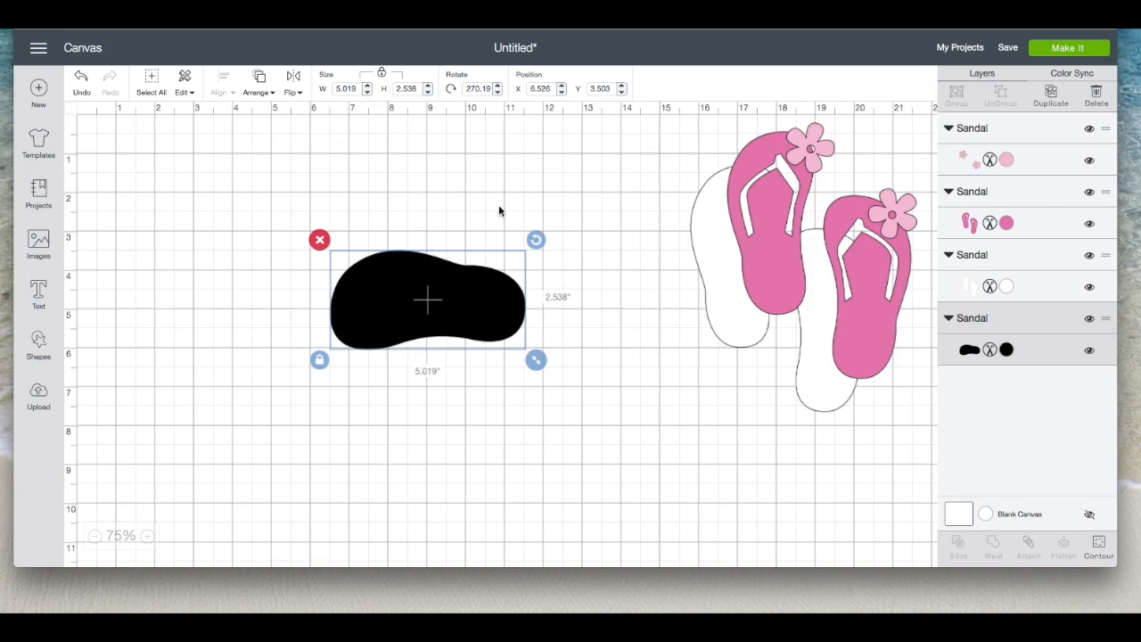
click(525, 361)
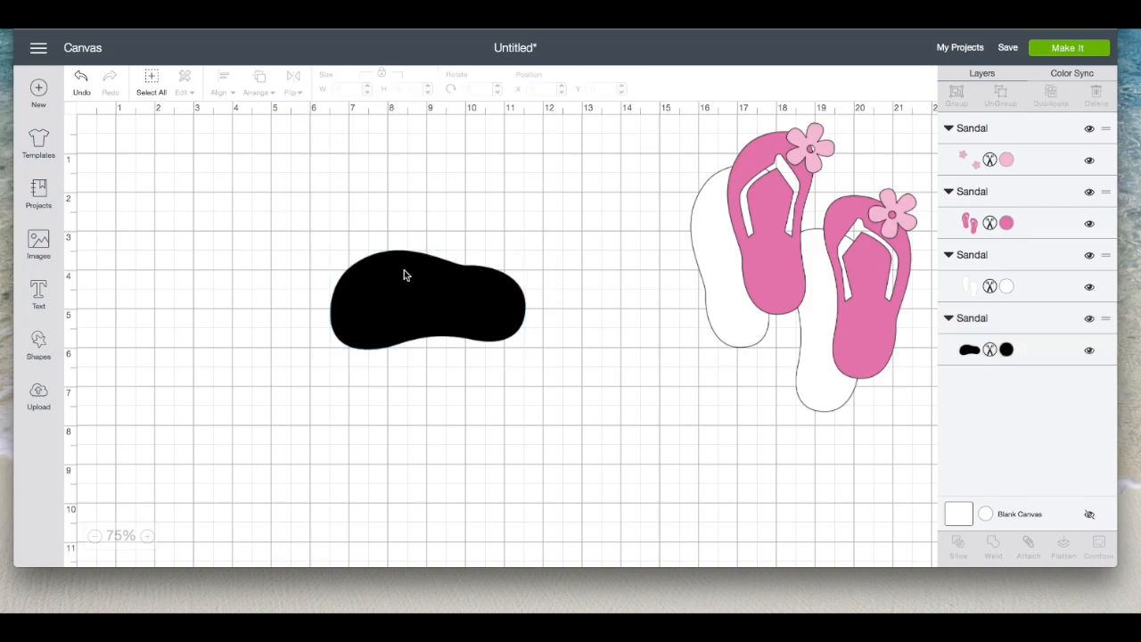
Duplicate the black sole directly above the original and flip the copy vertically.
drag(415, 303, 389, 361)
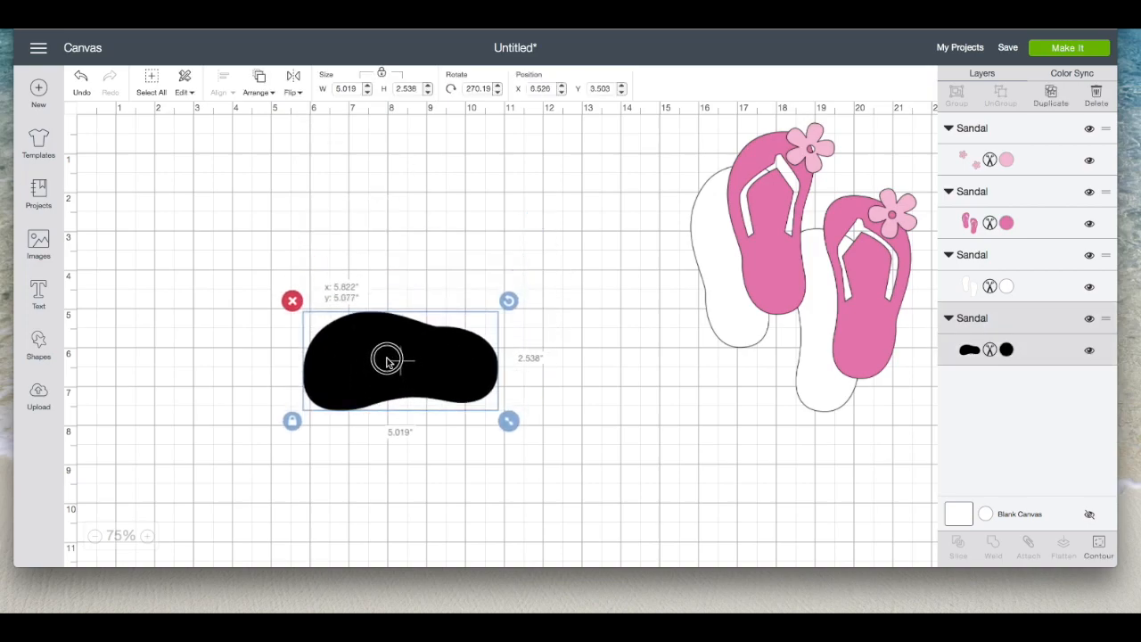
click(1050, 92)
drag(444, 358, 429, 252)
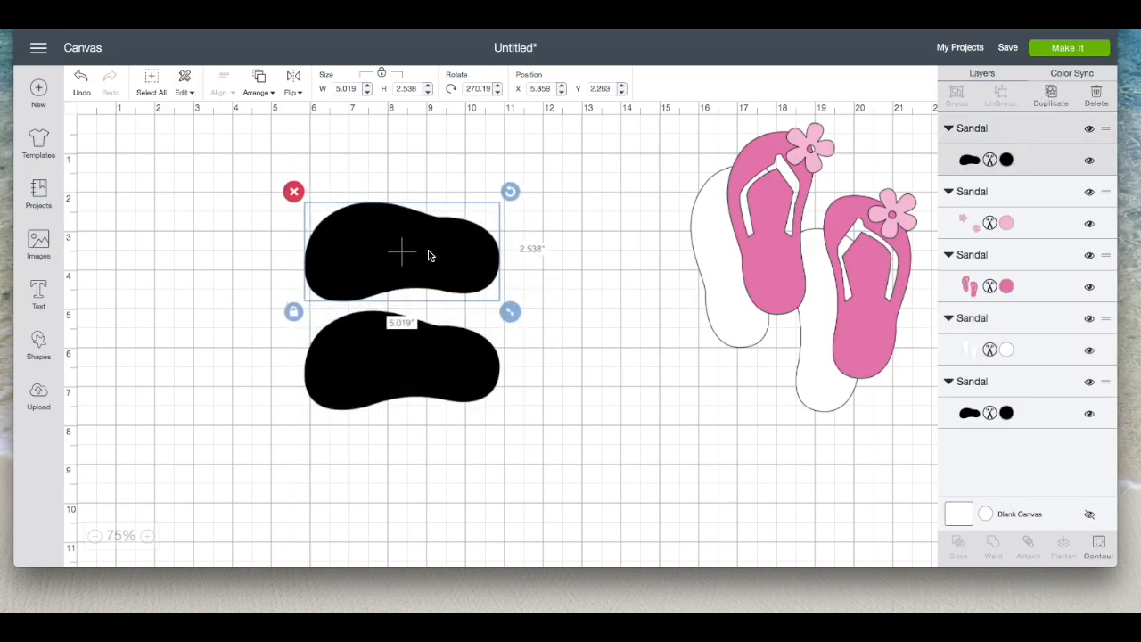
click(296, 81)
click(294, 137)
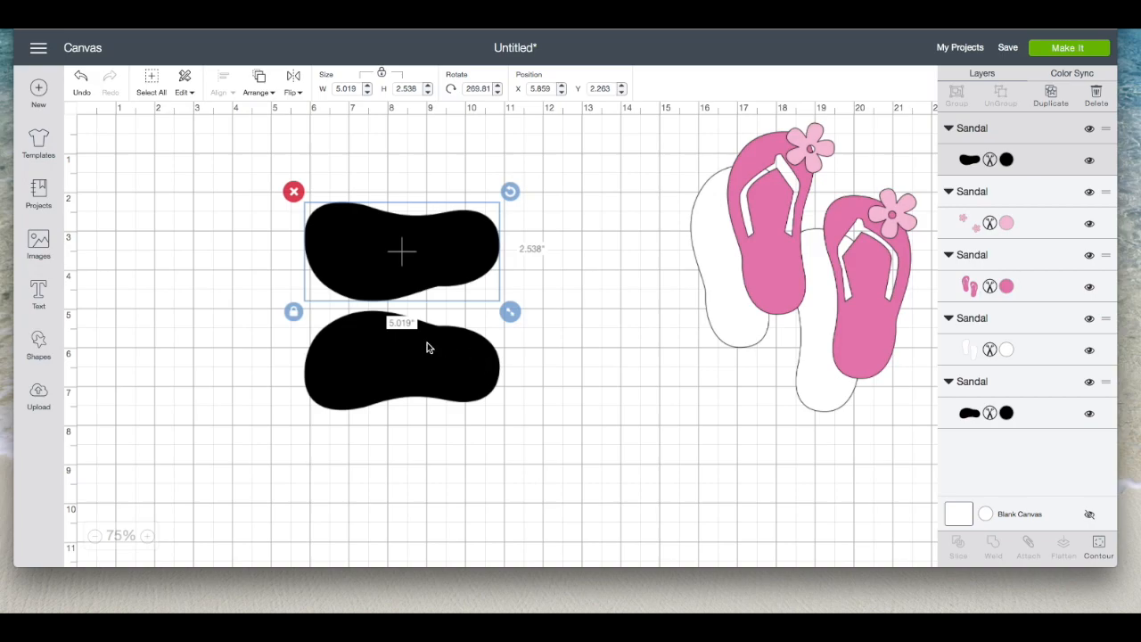
Move the upper black sole down until it slightly overlaps the lower one, and recolour it light pink (#F4C0D9).
drag(436, 259, 436, 271)
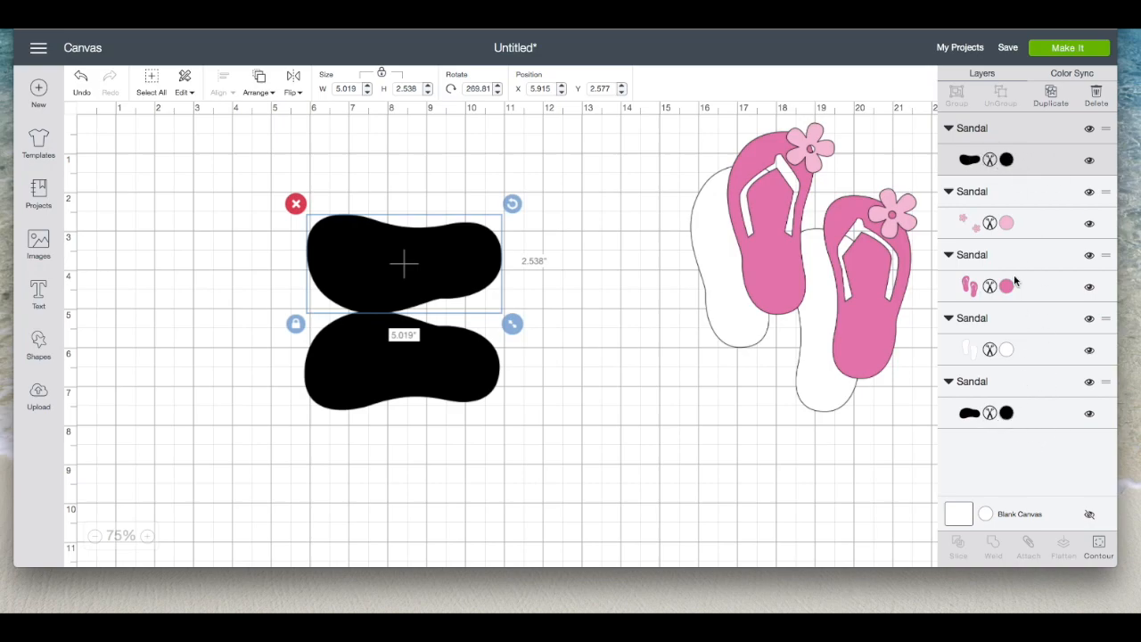
click(1008, 161)
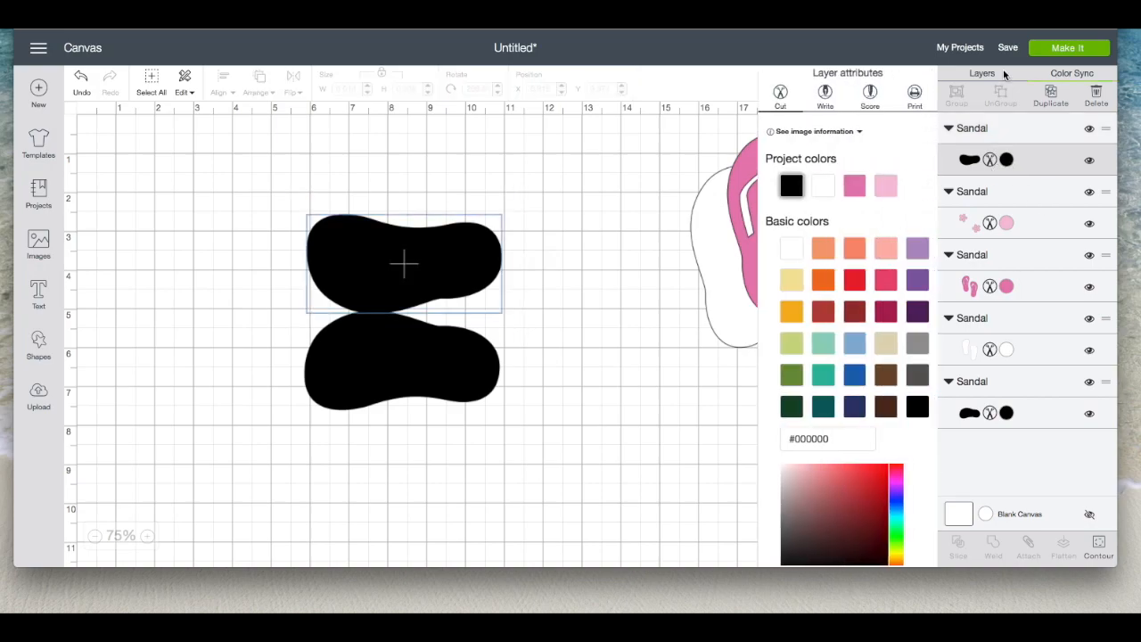
click(885, 186)
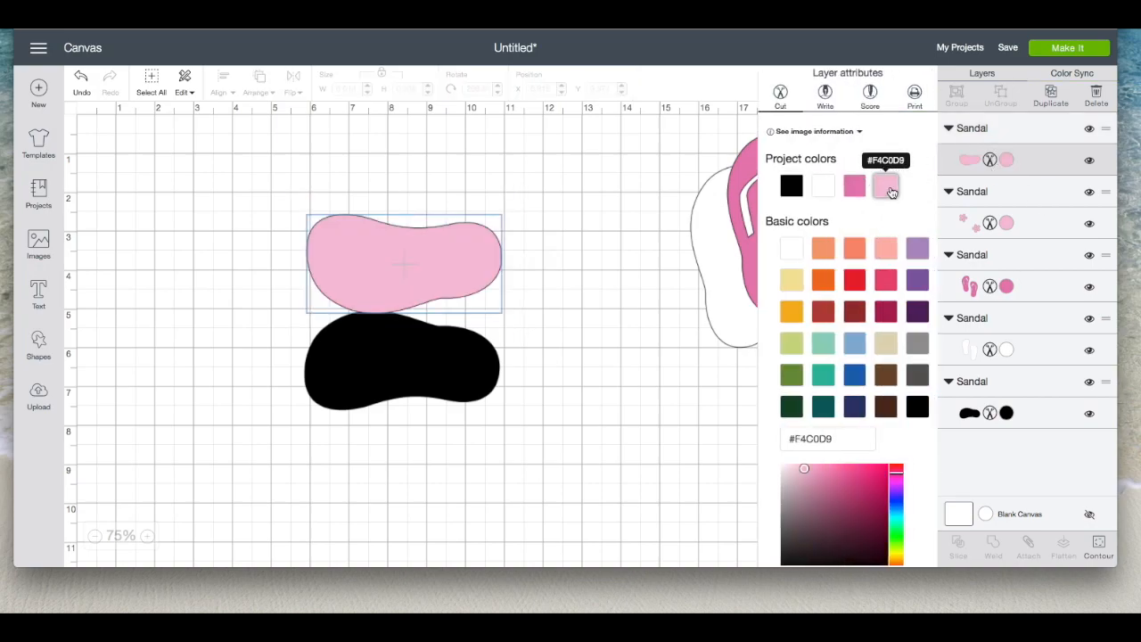
click(663, 170)
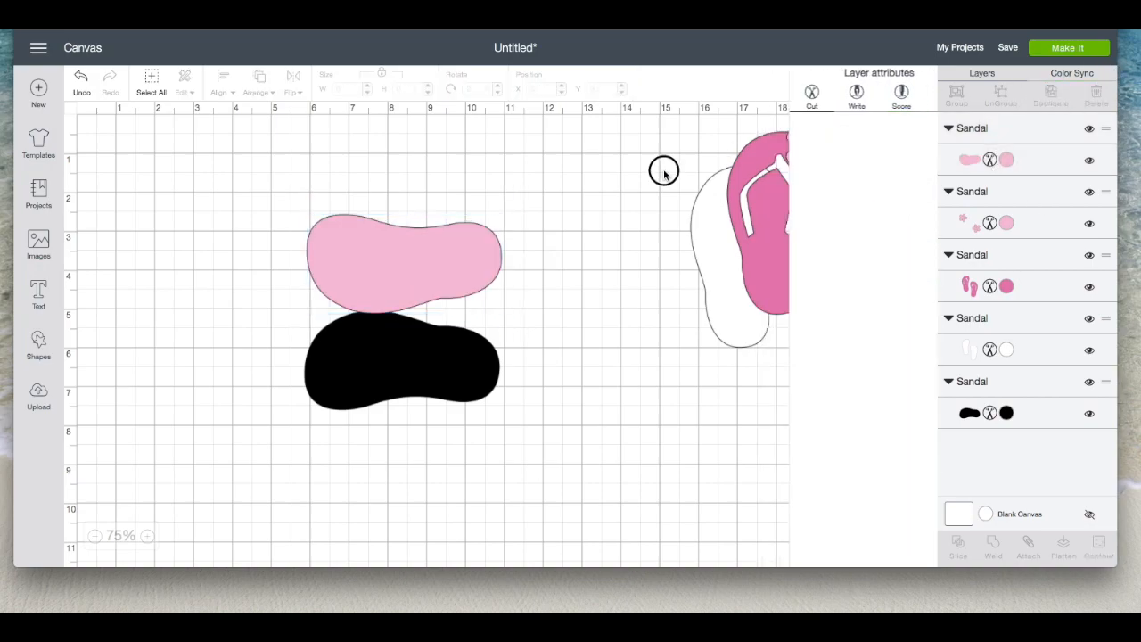
mouse_move(437, 290)
mouse_down()
mouse_move(437, 262)
mouse_move(438, 288)
mouse_up()
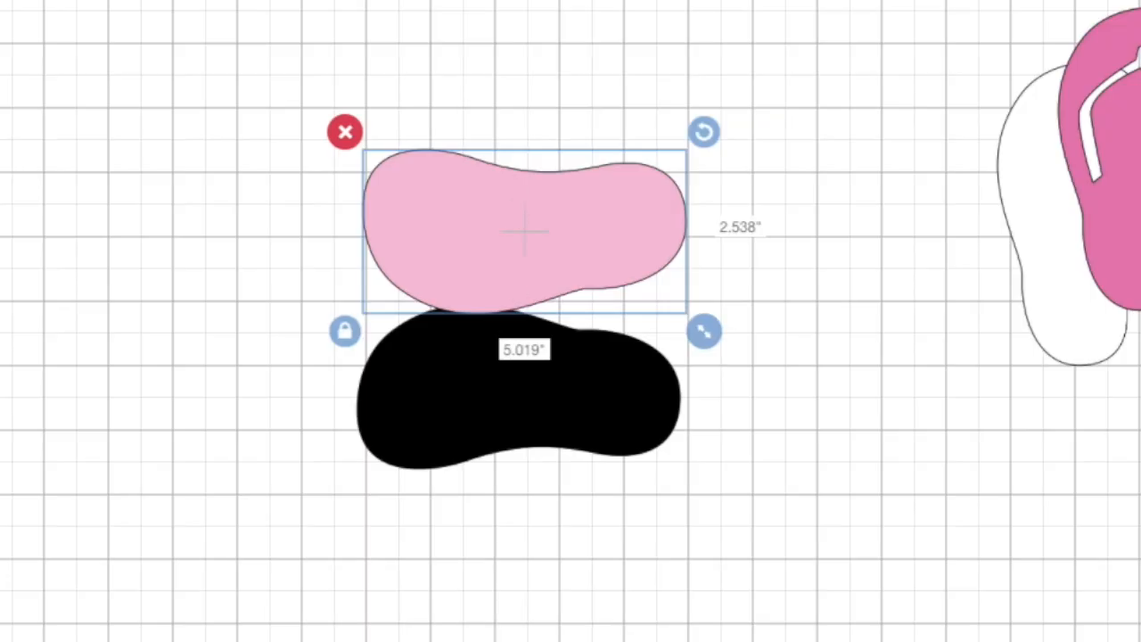
Align the pink and black soles along their left edges and weld them into one shape, placed slightly higher on the canvas.
drag(243, 152, 560, 475)
drag(780, 573, 780, 573)
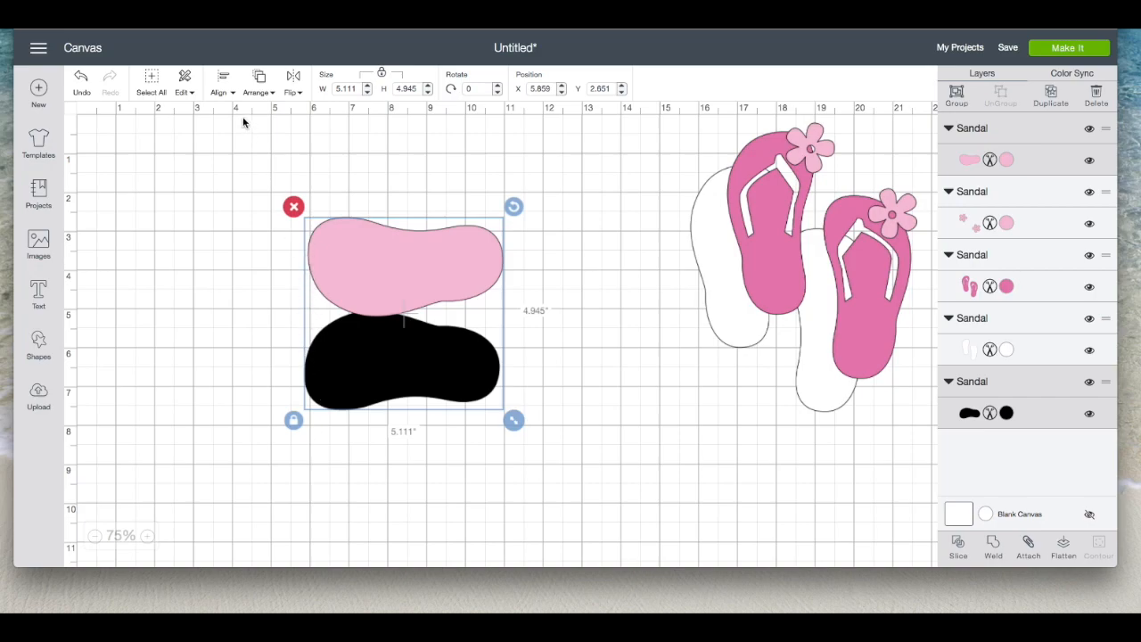
click(222, 84)
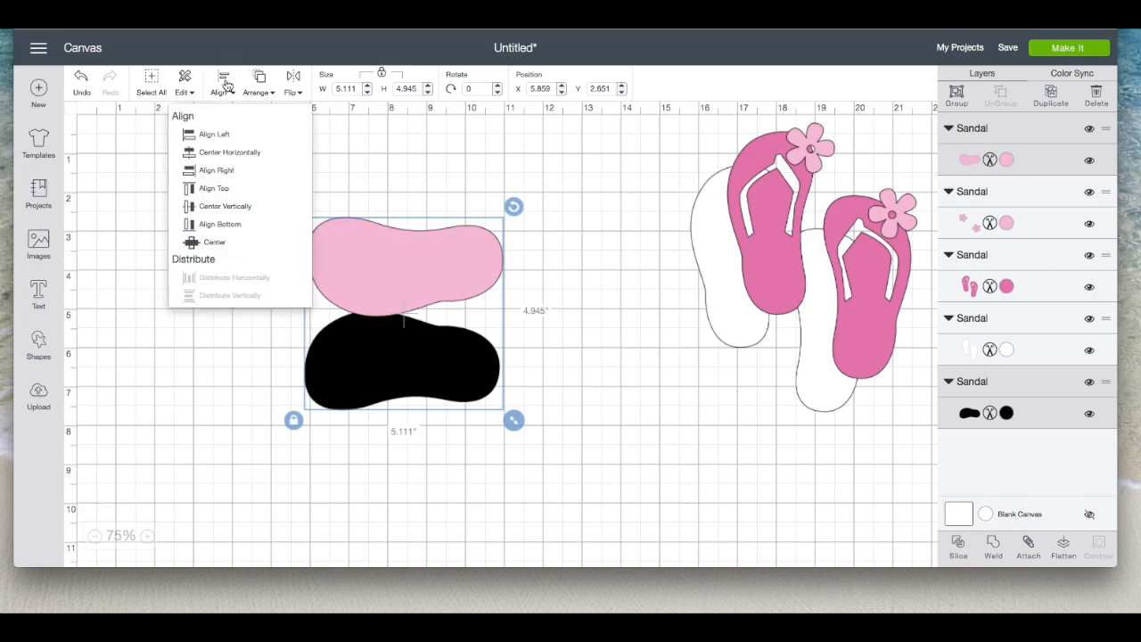
click(207, 134)
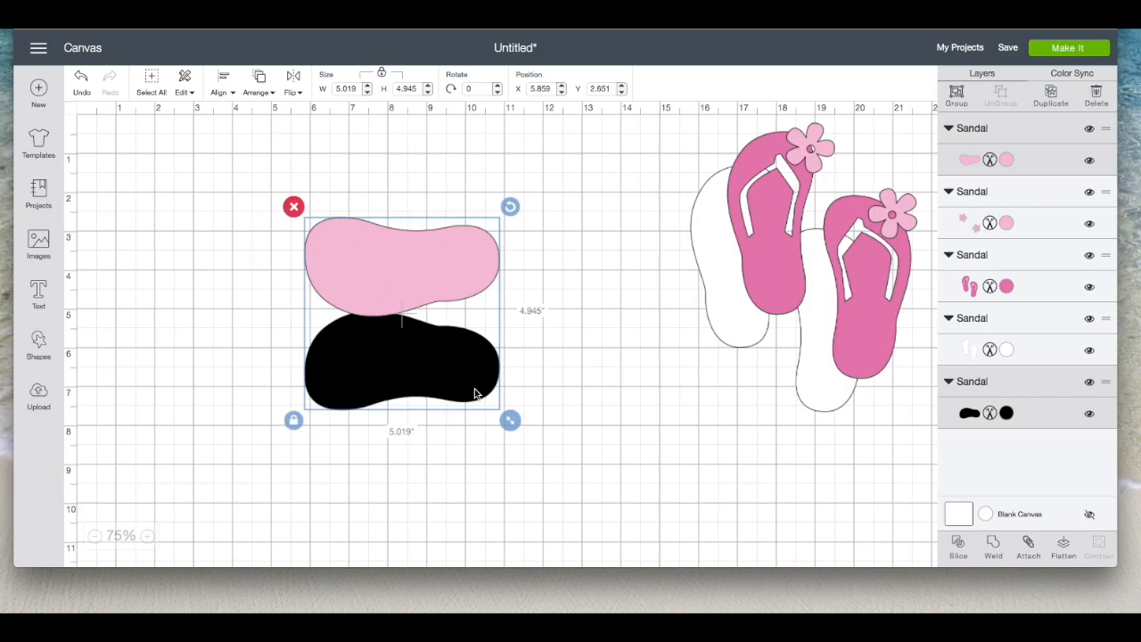
click(994, 546)
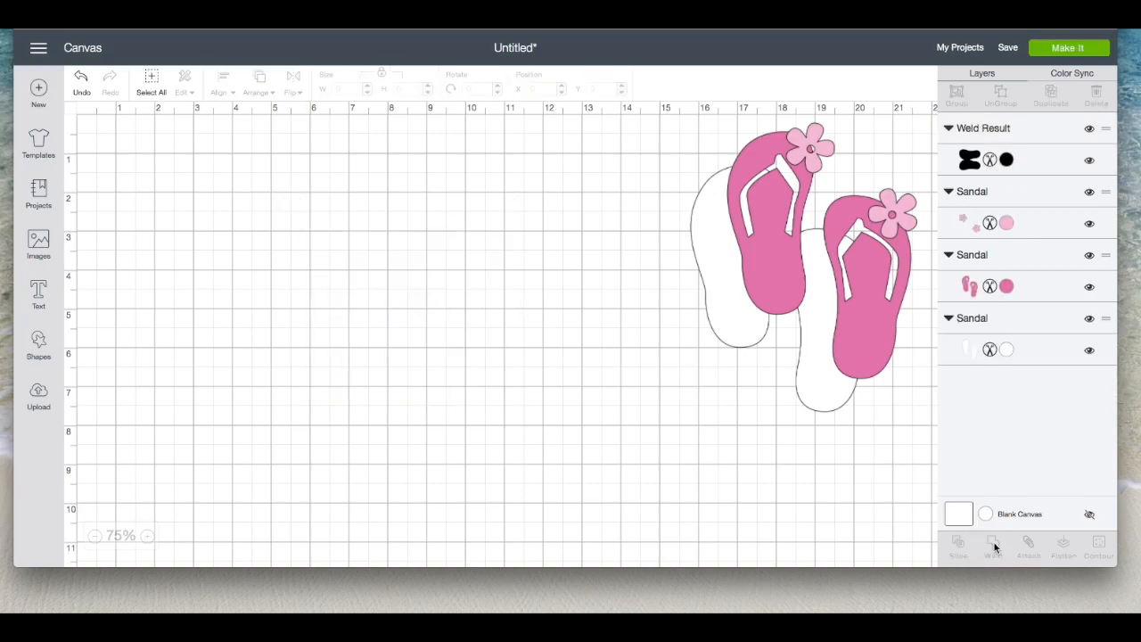
drag(398, 293, 364, 238)
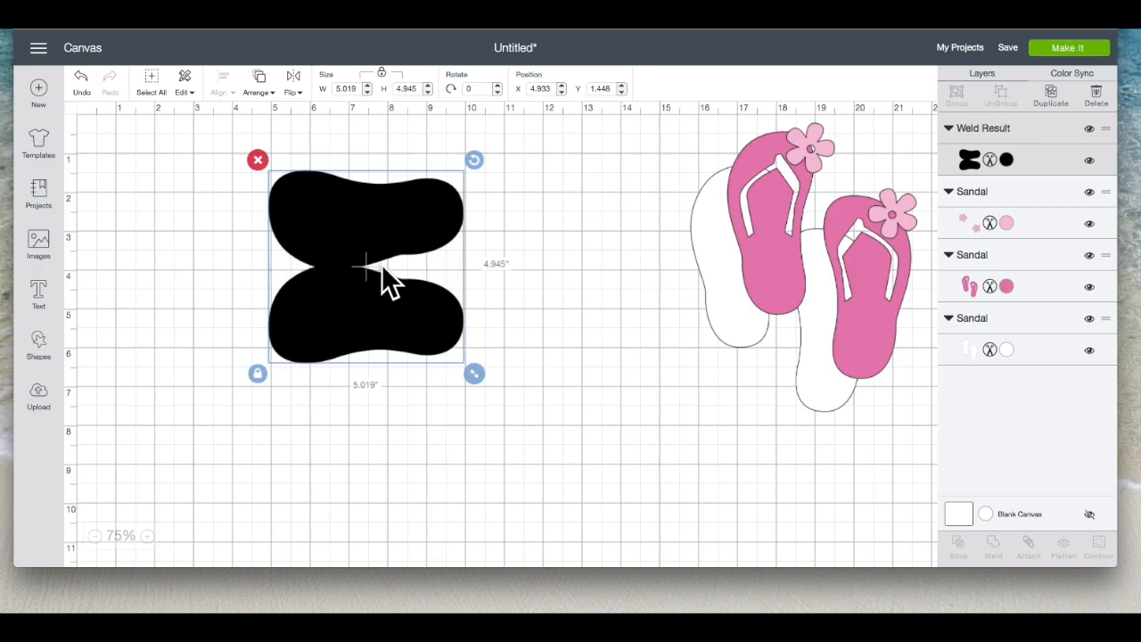
Recolour the welded pair of soles white.
click(1007, 159)
click(792, 186)
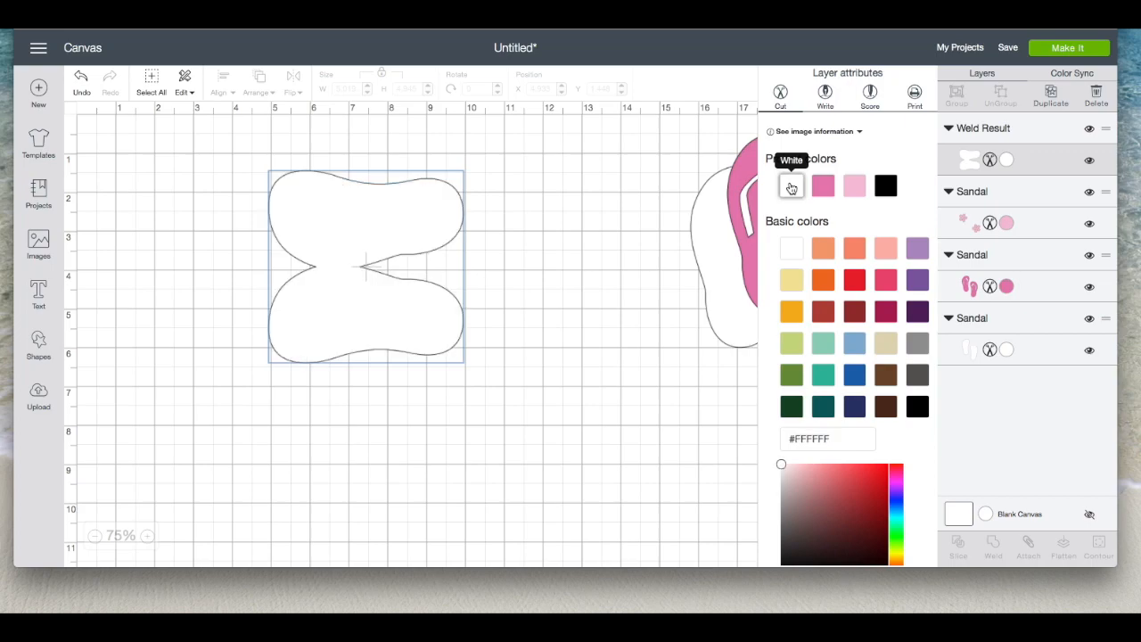
click(669, 150)
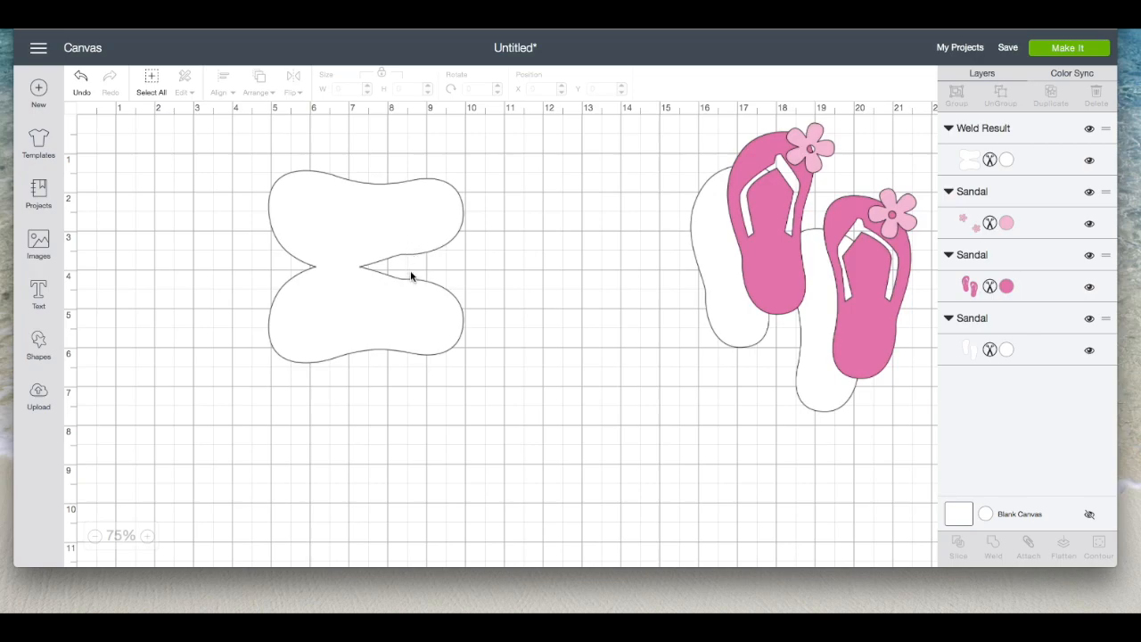
Add a square, unlock its proportions and shrink it to a narrow vertical bar bridging the gap between the two heels.
click(43, 342)
click(92, 247)
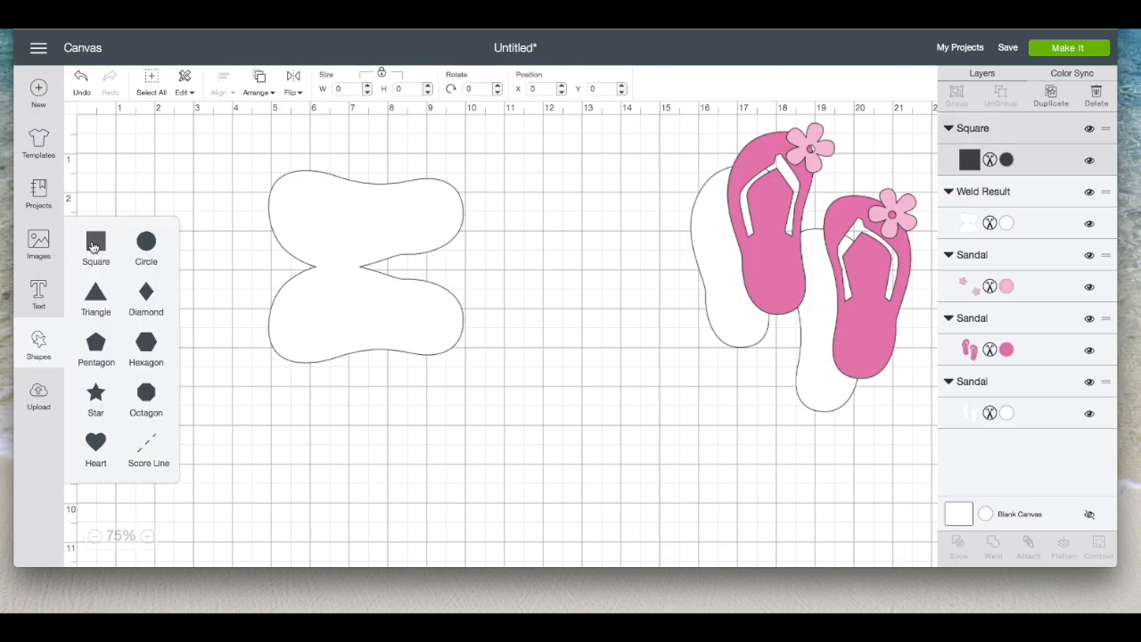
drag(219, 208, 413, 274)
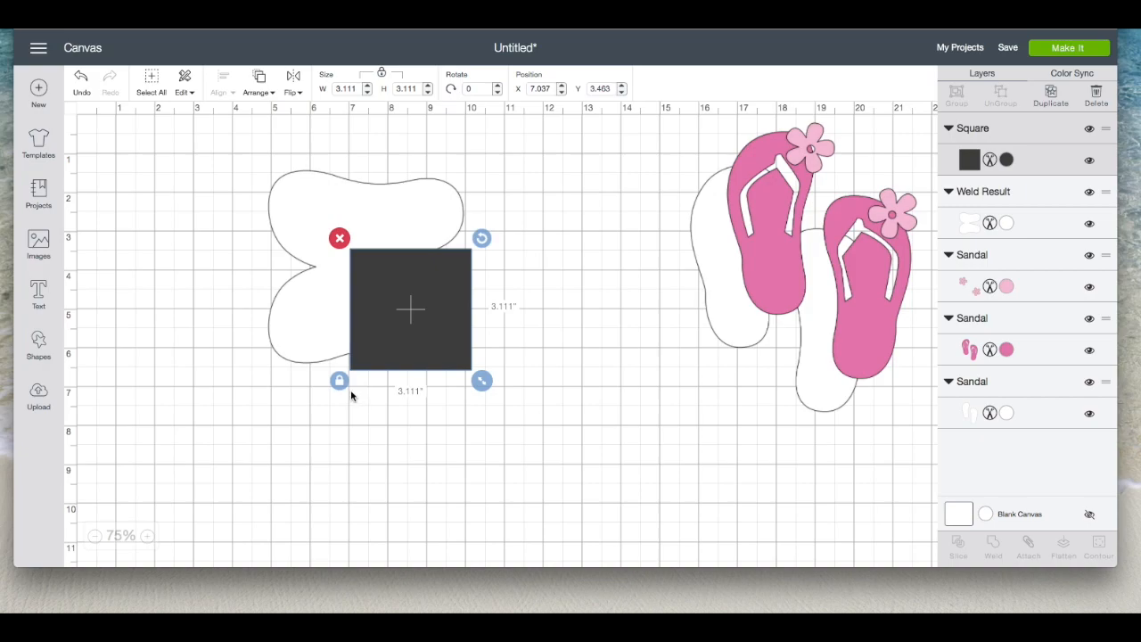
click(341, 381)
drag(487, 389, 414, 266)
drag(432, 304, 415, 267)
Weld the bridging bar to the pair of soles and move the result to the left side of the canvas.
drag(224, 162, 512, 402)
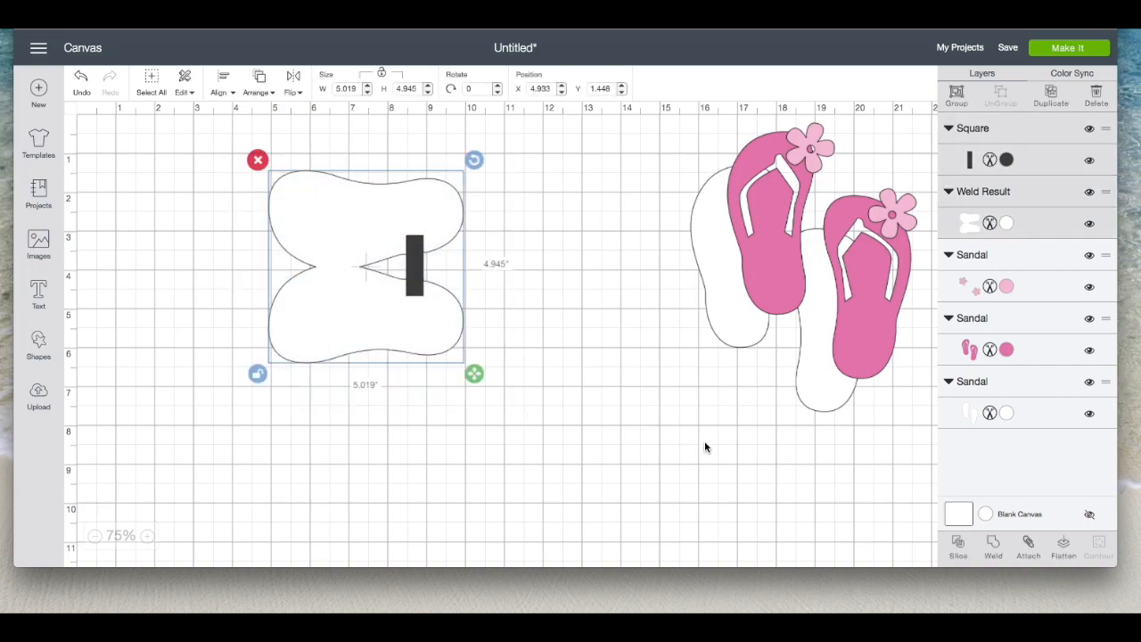
click(994, 548)
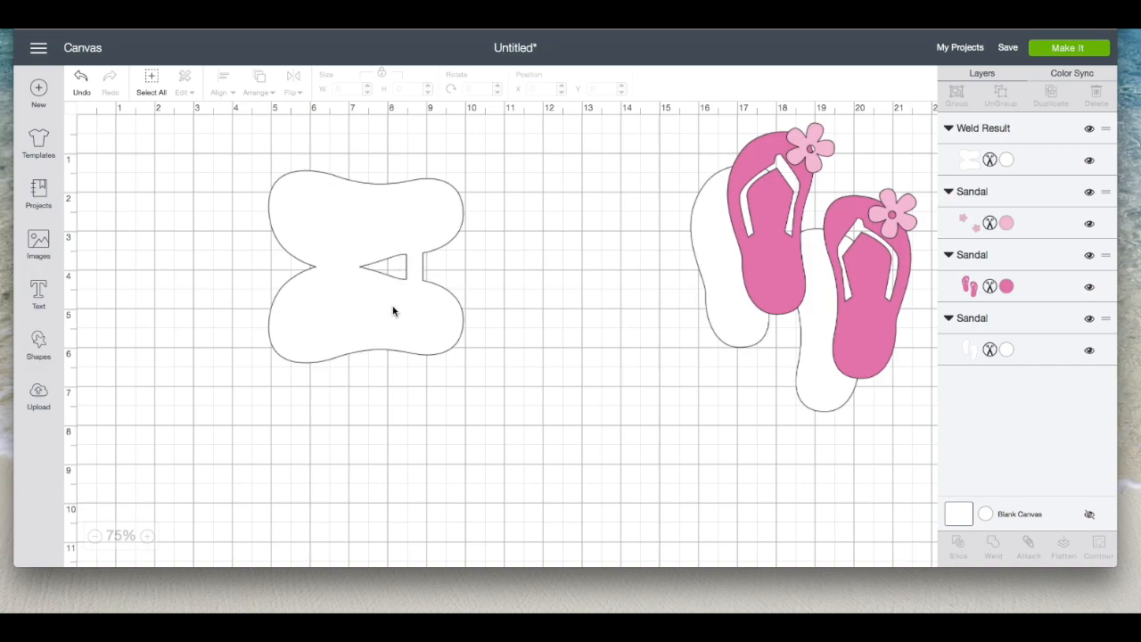
drag(377, 245, 264, 225)
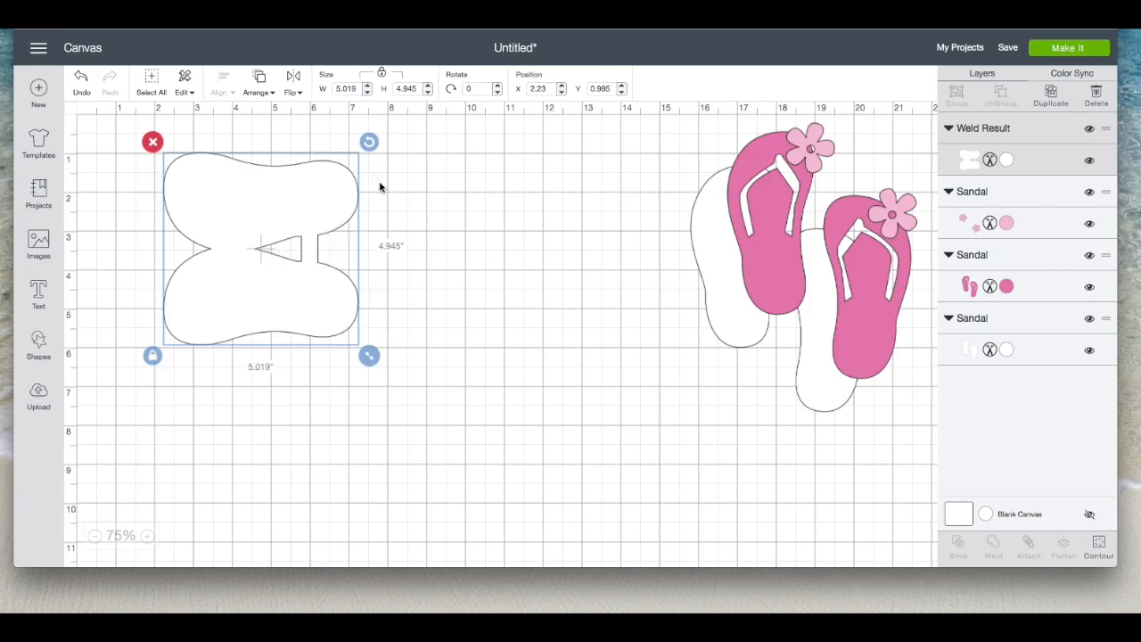
Recolour the welded sole base black (#000000).
scroll(309, 194, right, 3)
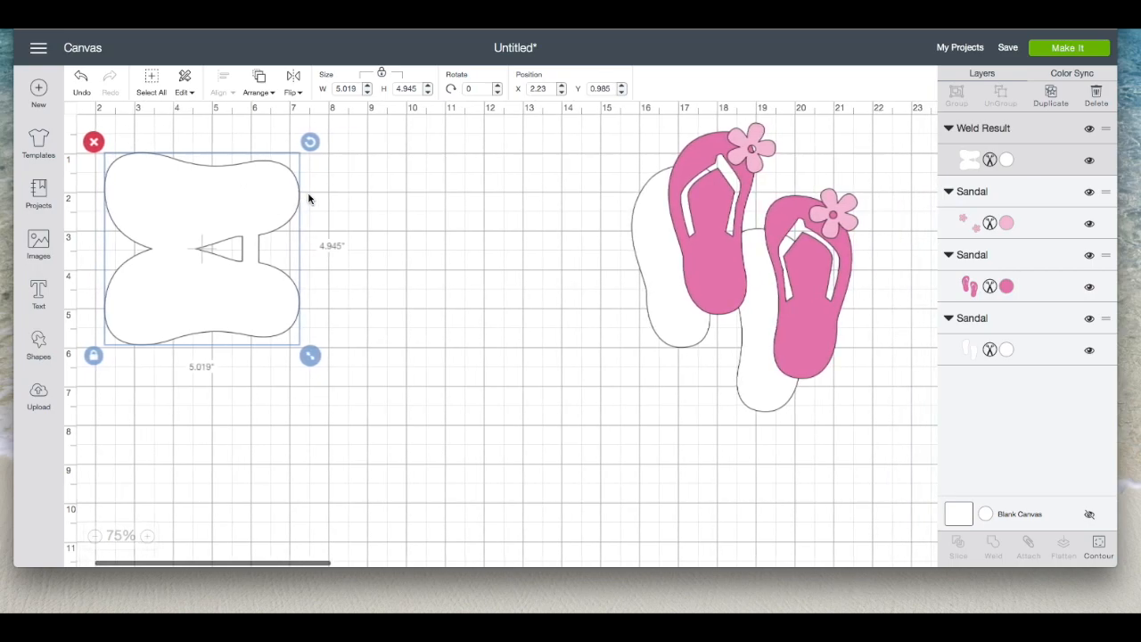
click(1009, 160)
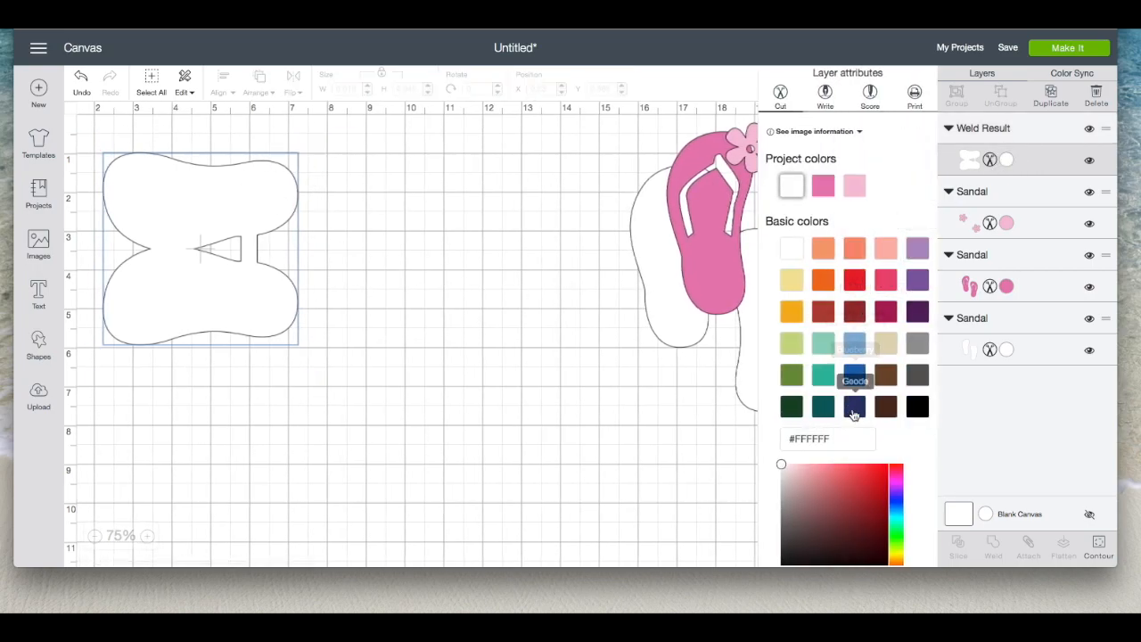
click(919, 407)
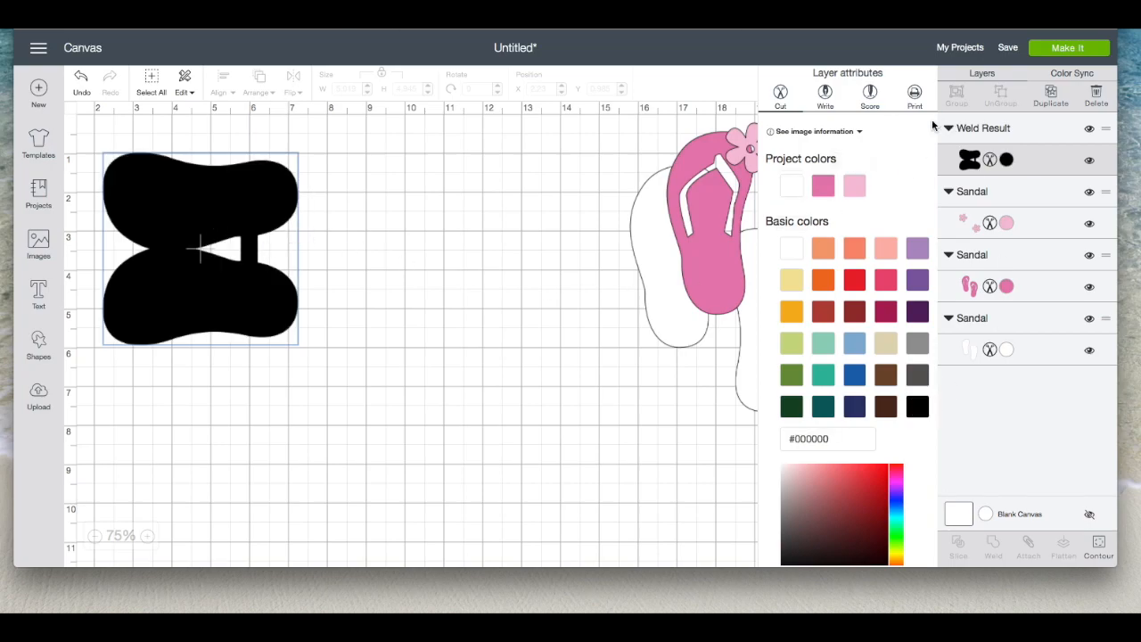
click(641, 141)
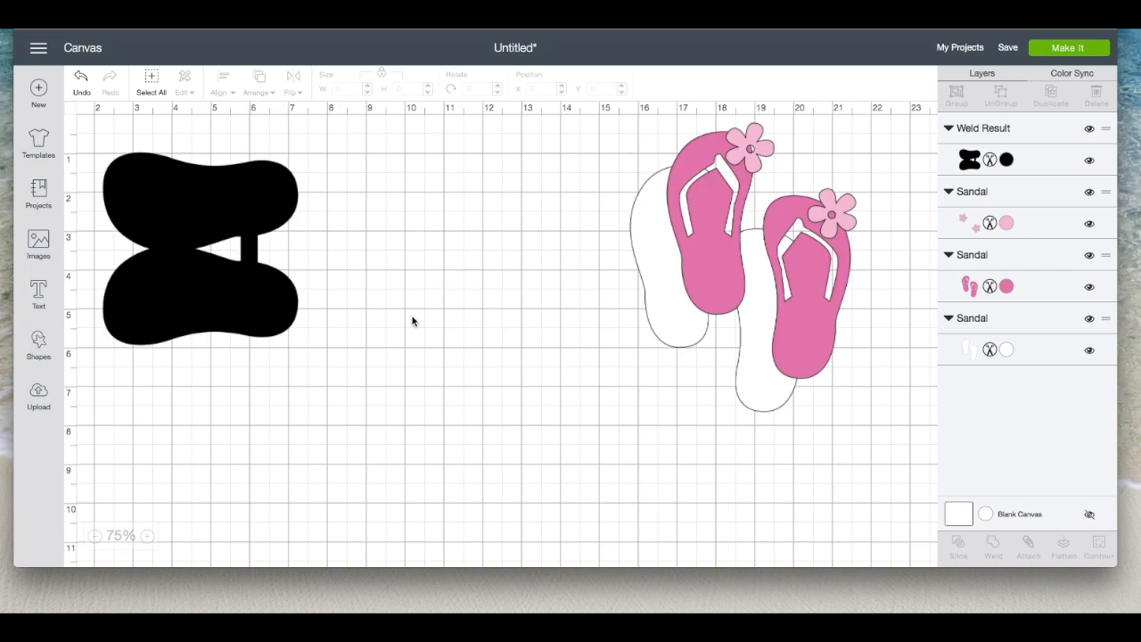
Move the white soles to the free canvas area and hide the left-hand sole's contour so that only the right-hand one remains.
drag(654, 266, 428, 300)
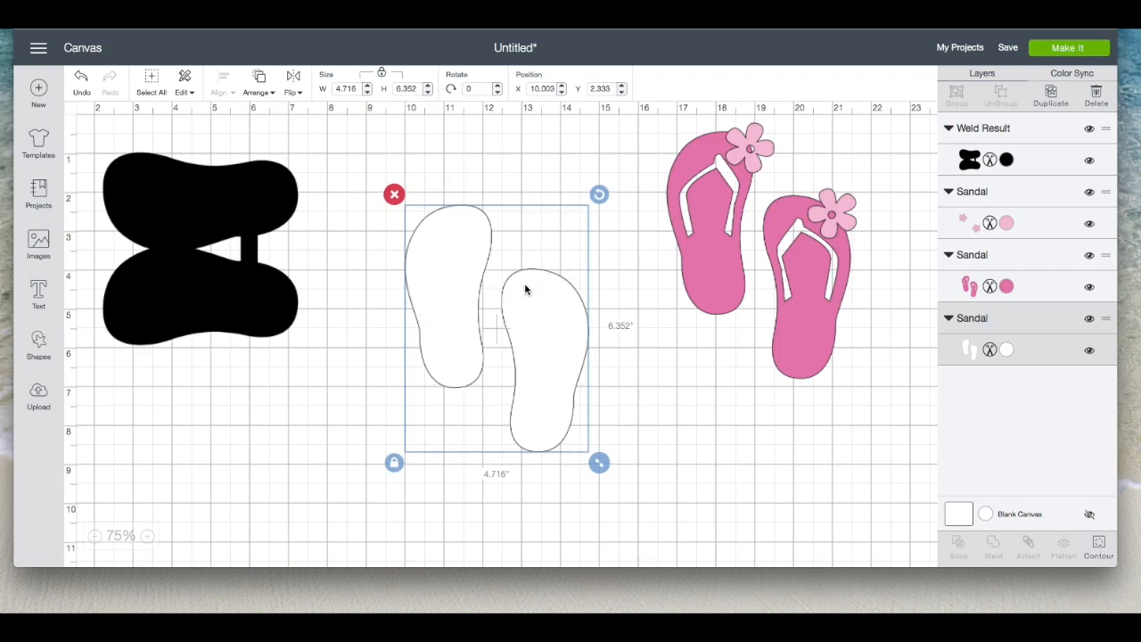
click(1099, 547)
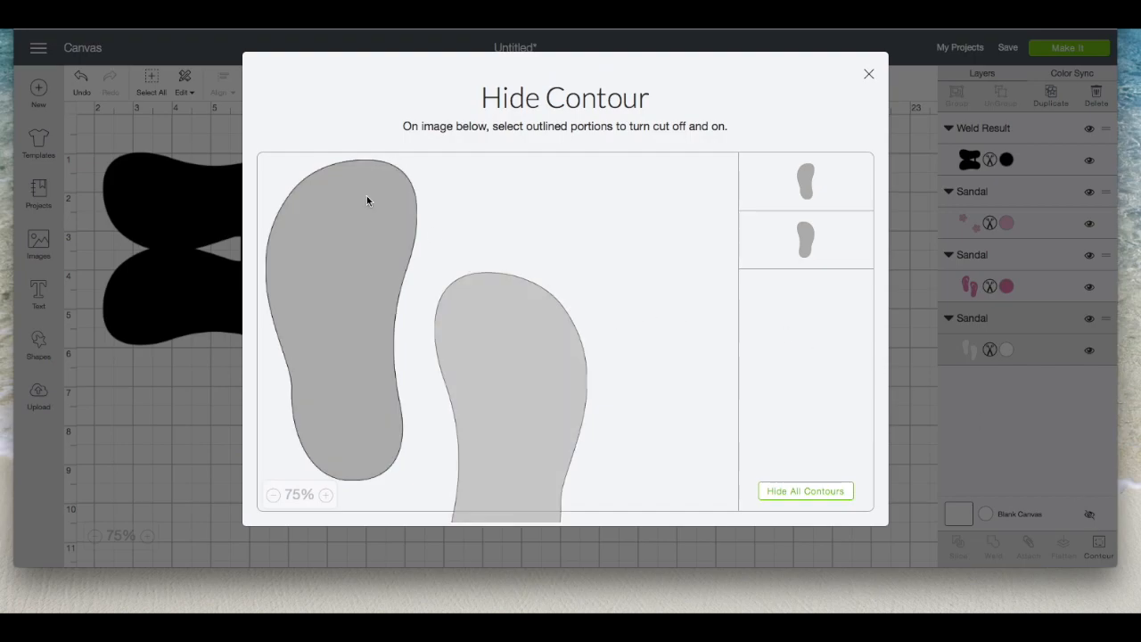
click(366, 223)
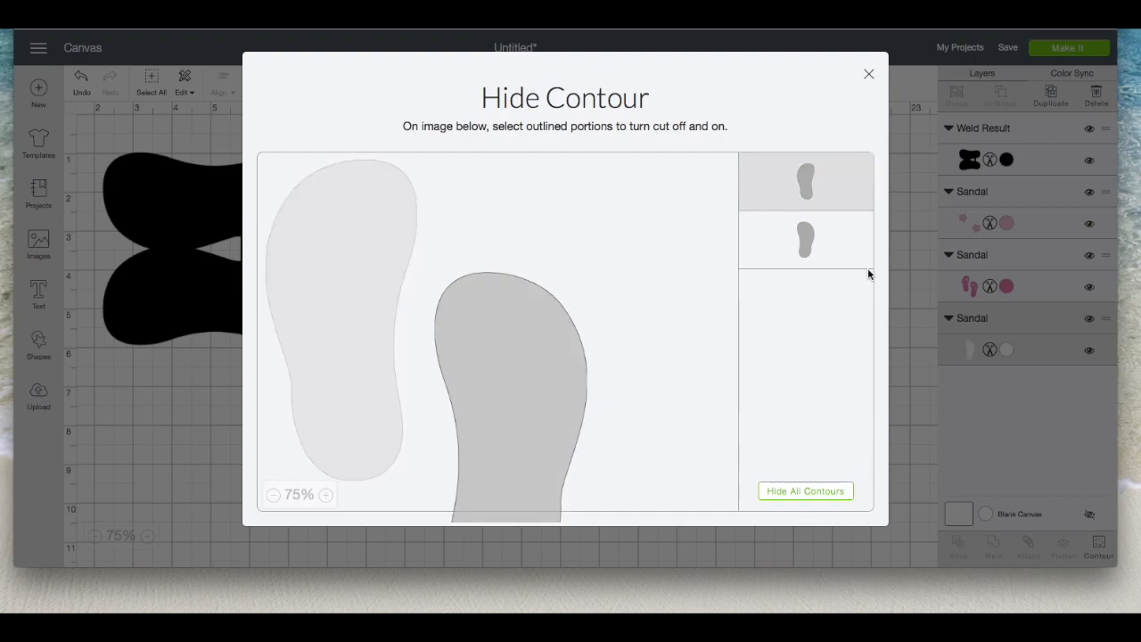
click(869, 74)
drag(526, 303, 478, 234)
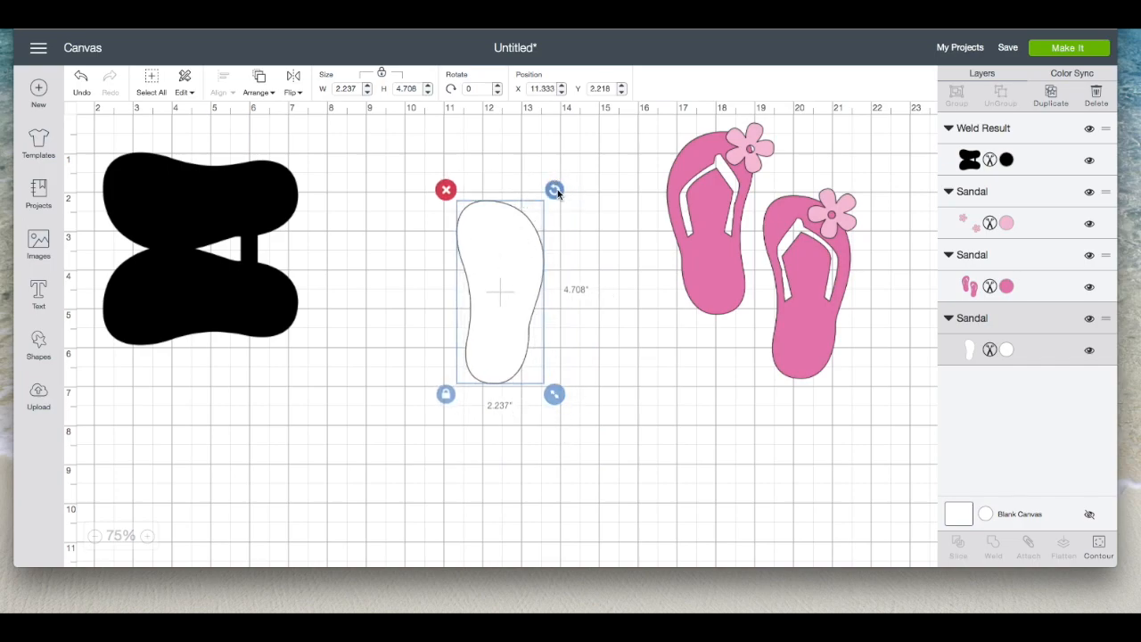
Rotate the white sole counter-clockwise by 90 degrees and move it onto the lower part of the black base.
drag(554, 189, 420, 240)
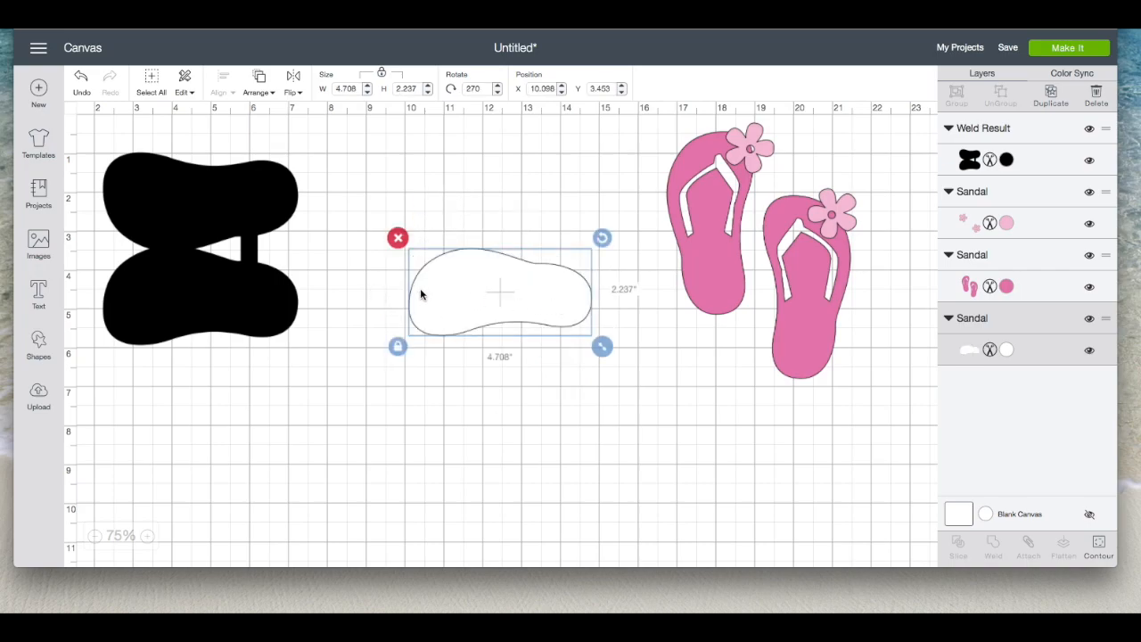
drag(508, 288, 312, 282)
drag(282, 280, 282, 280)
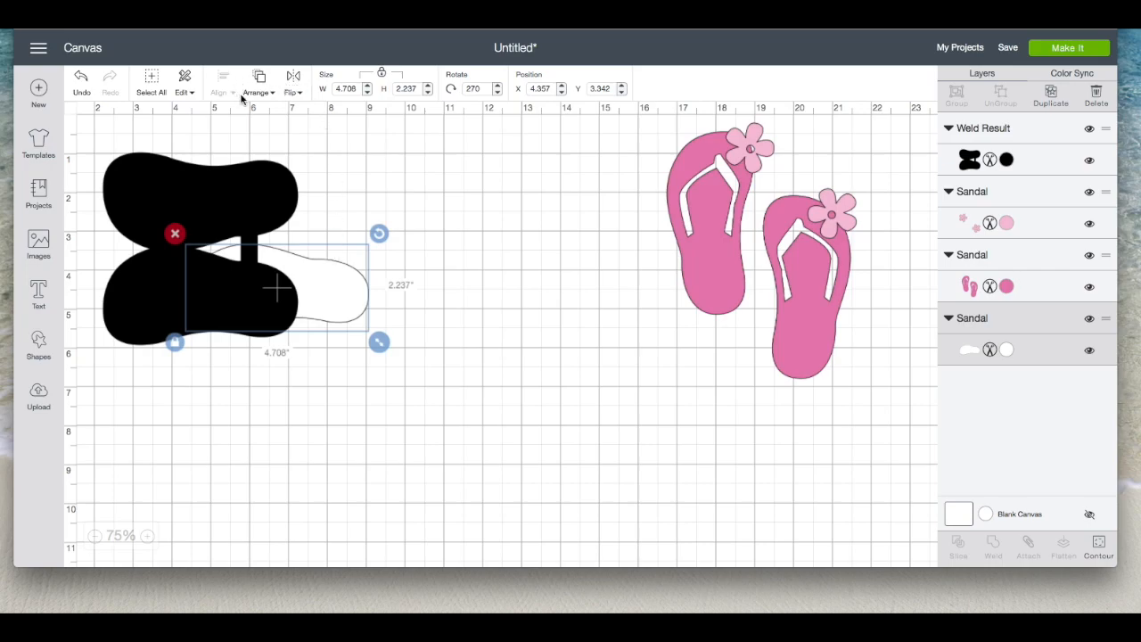
Bring the white sole to the front and centre it inside the lower black sole.
click(275, 93)
click(264, 153)
click(273, 91)
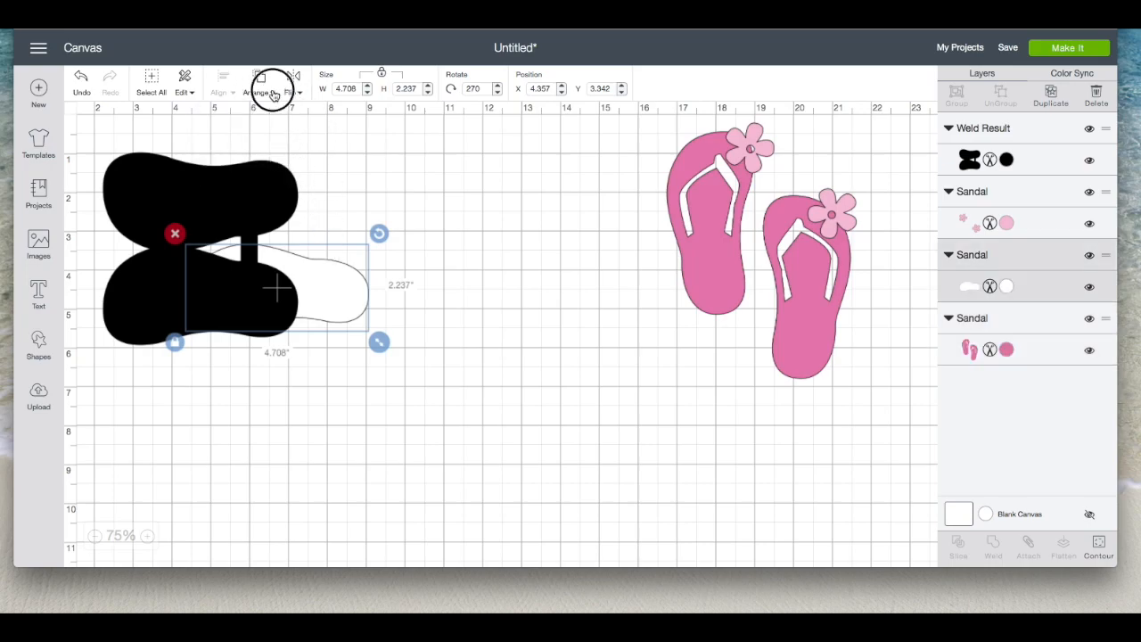
click(272, 169)
drag(305, 311, 229, 318)
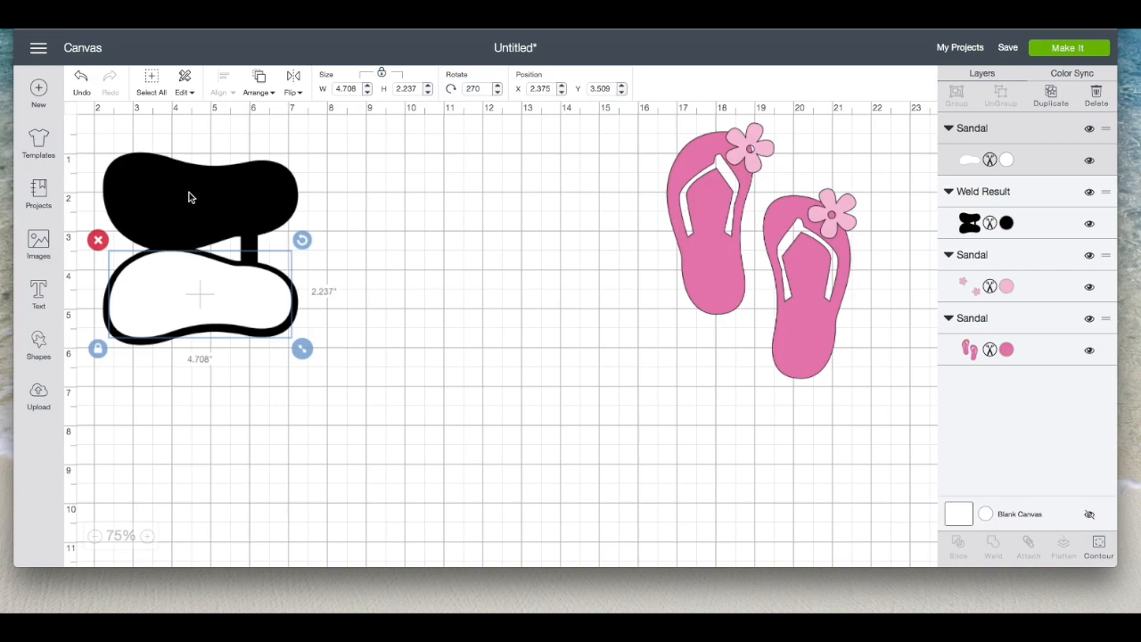
Move the white sole beside the black base, duplicate it directly above and flip the copy vertically.
drag(189, 264, 446, 317)
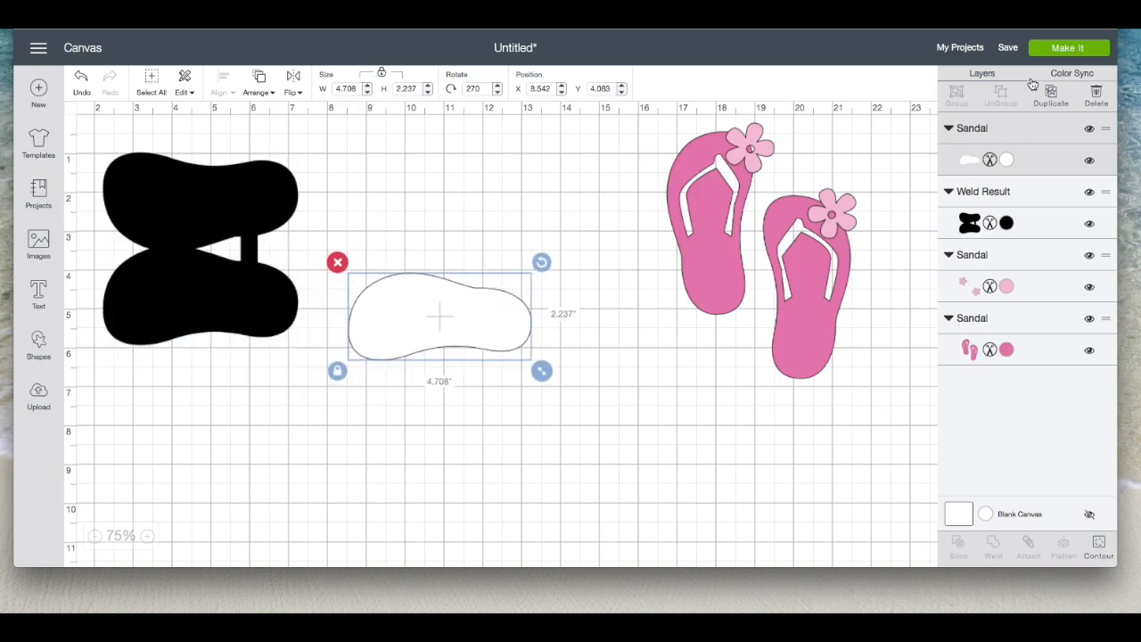
click(1051, 93)
click(473, 328)
drag(473, 329, 460, 187)
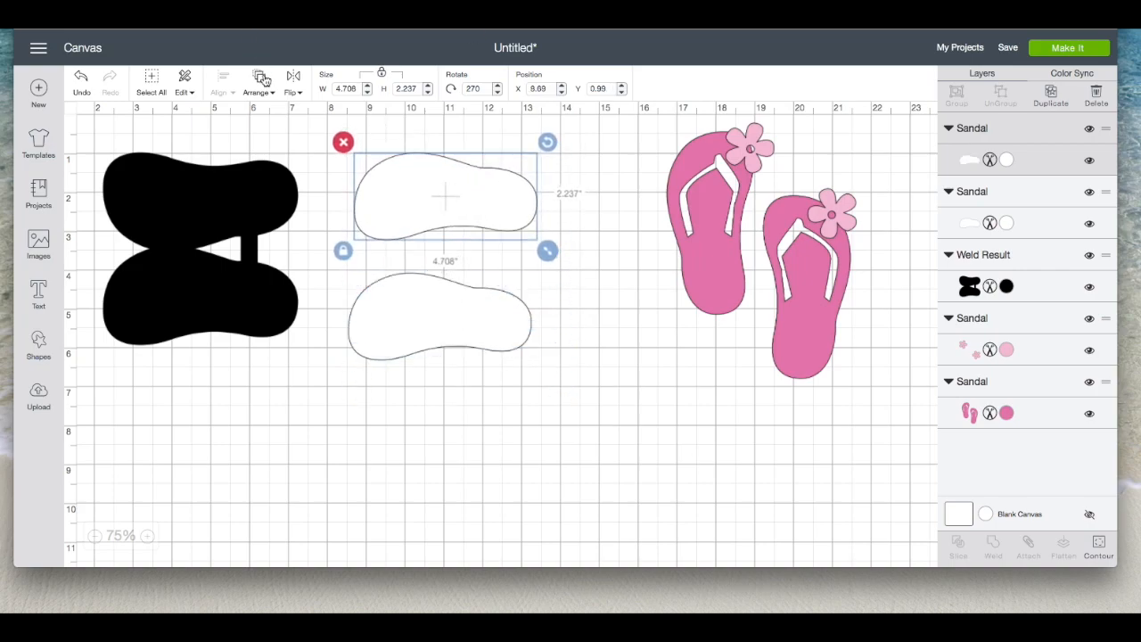
click(294, 82)
click(292, 136)
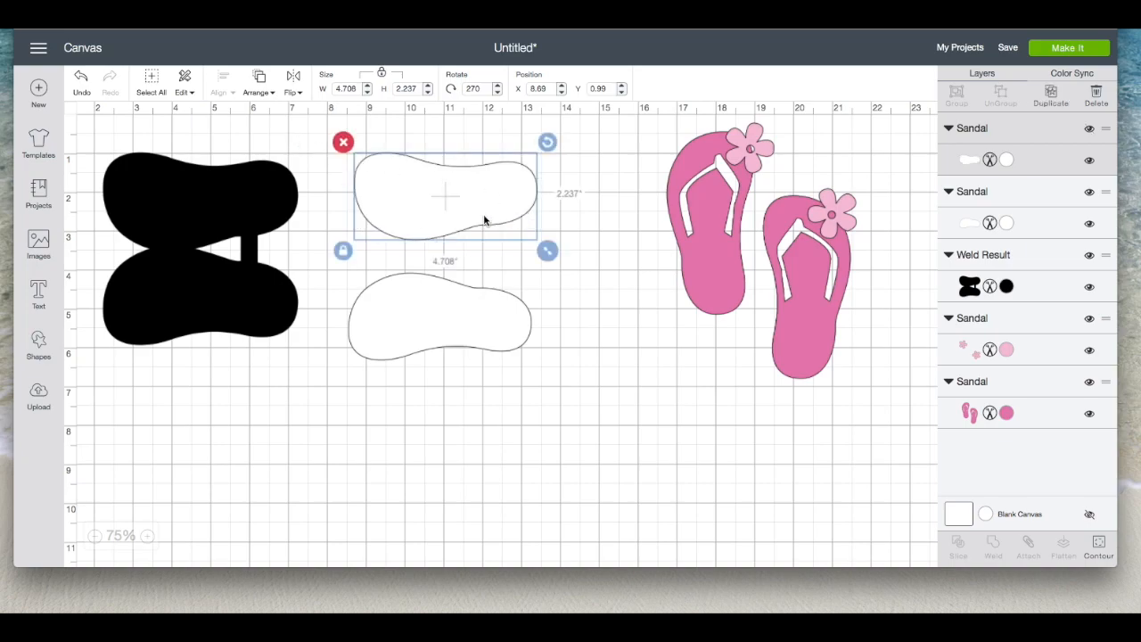
Lower the flipped copy until it slightly overlaps the other white sole, and align both along their left edges.
drag(485, 221, 473, 255)
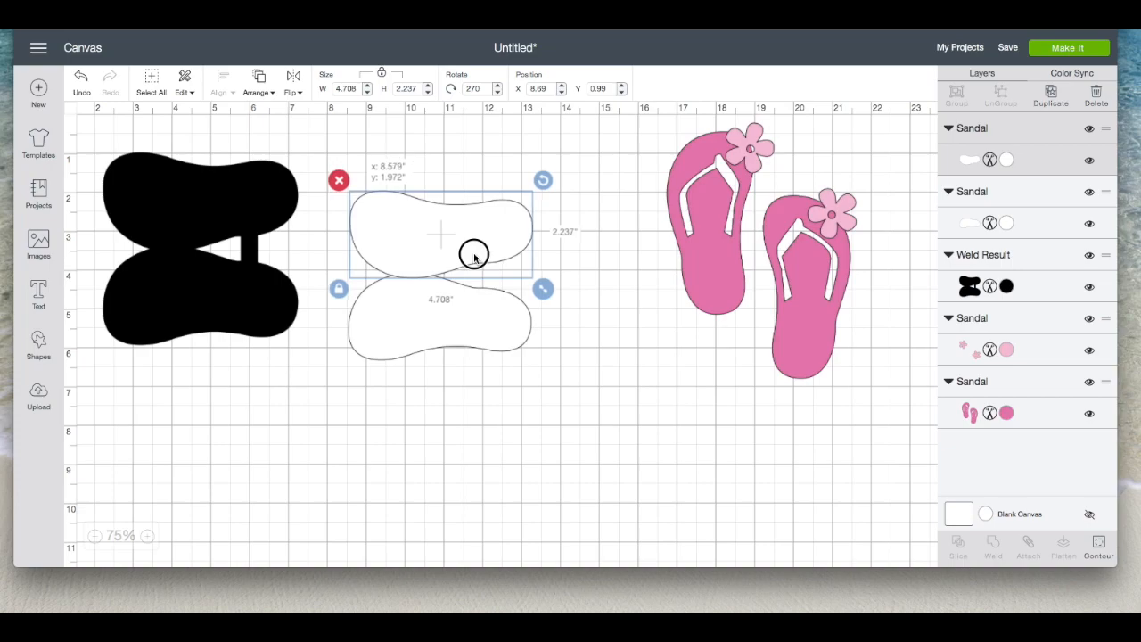
drag(589, 428, 405, 159)
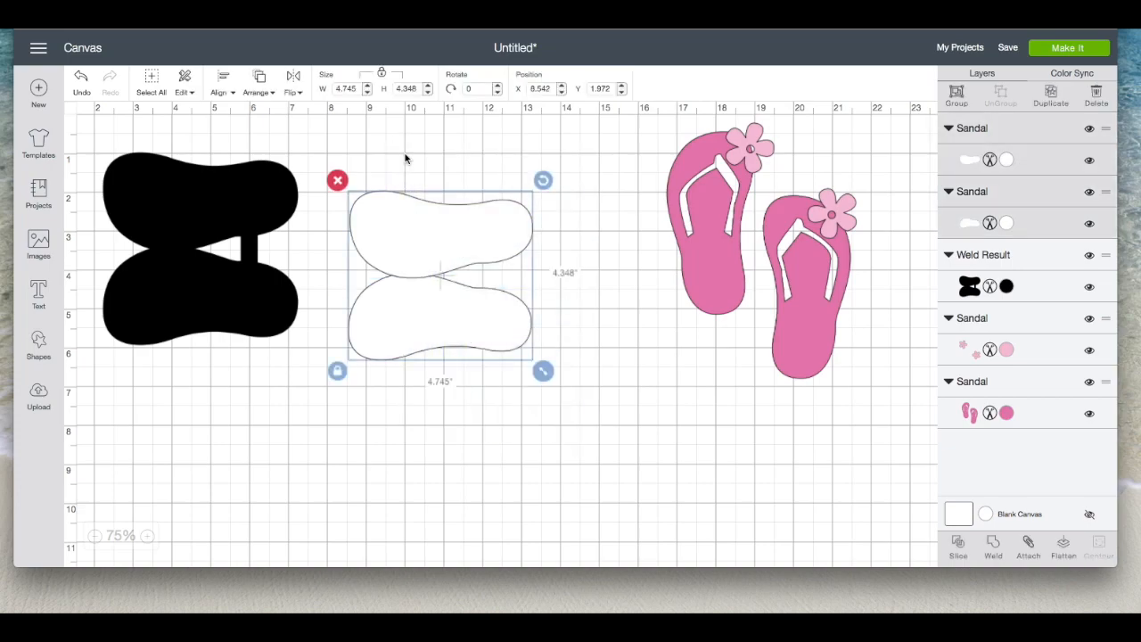
click(227, 80)
click(216, 134)
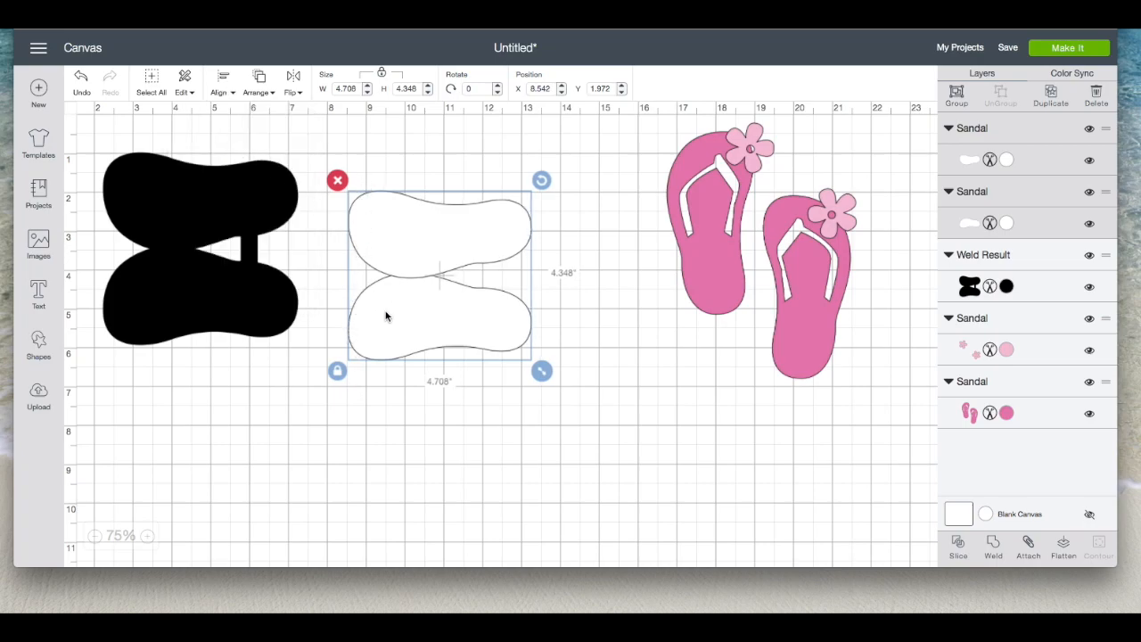
Weld the two overlapping white soles into one shape and move it over the black base.
click(994, 545)
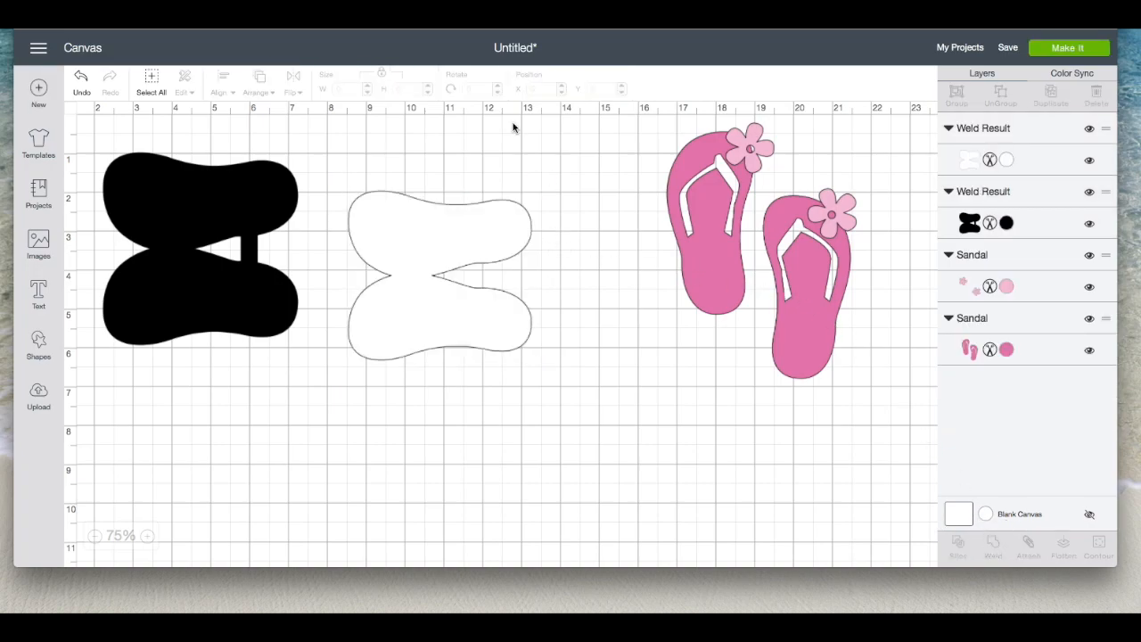
drag(456, 249, 212, 224)
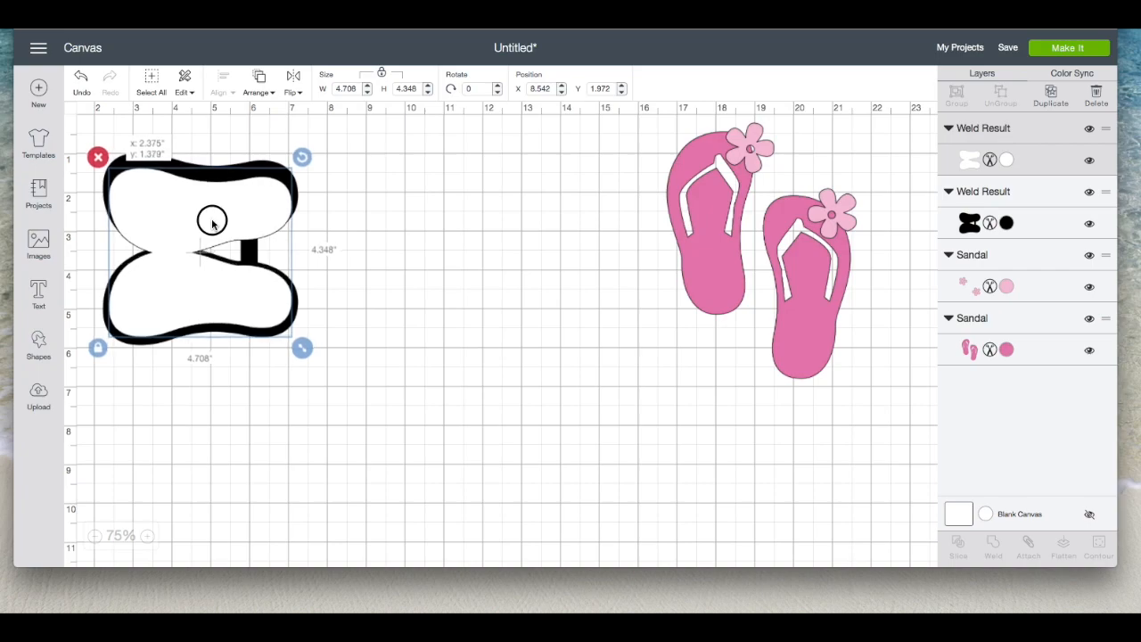
drag(212, 224, 212, 224)
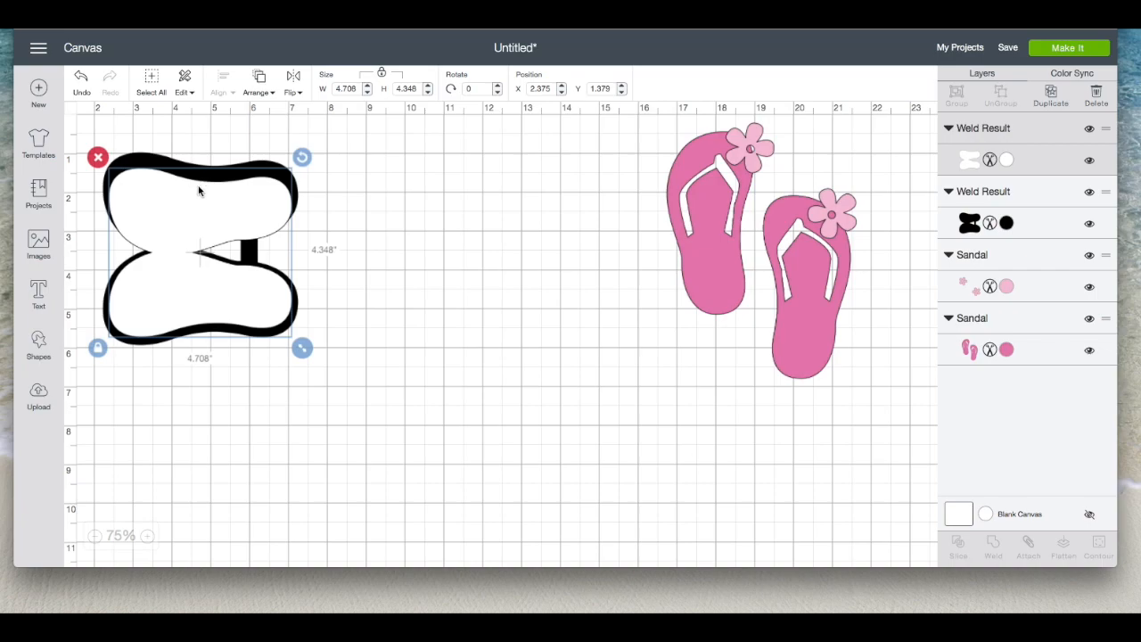
drag(189, 283, 187, 286)
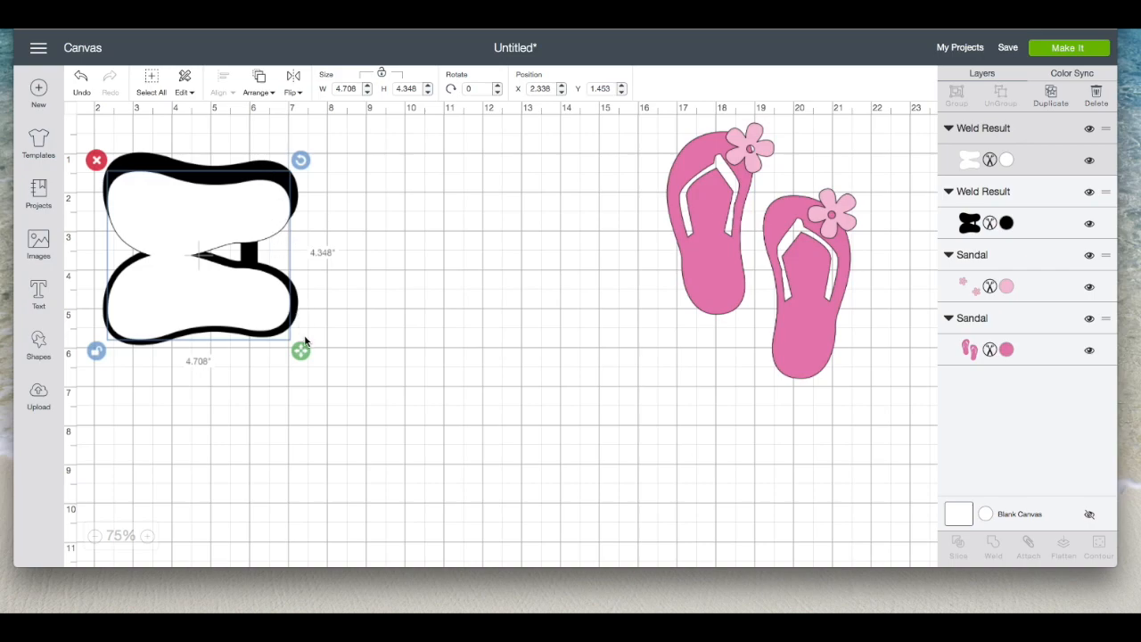
With proportions unlocked, resize the white shape to about 4.8 by 4.83 inches and centre it inside the black base.
drag(303, 348, 300, 345)
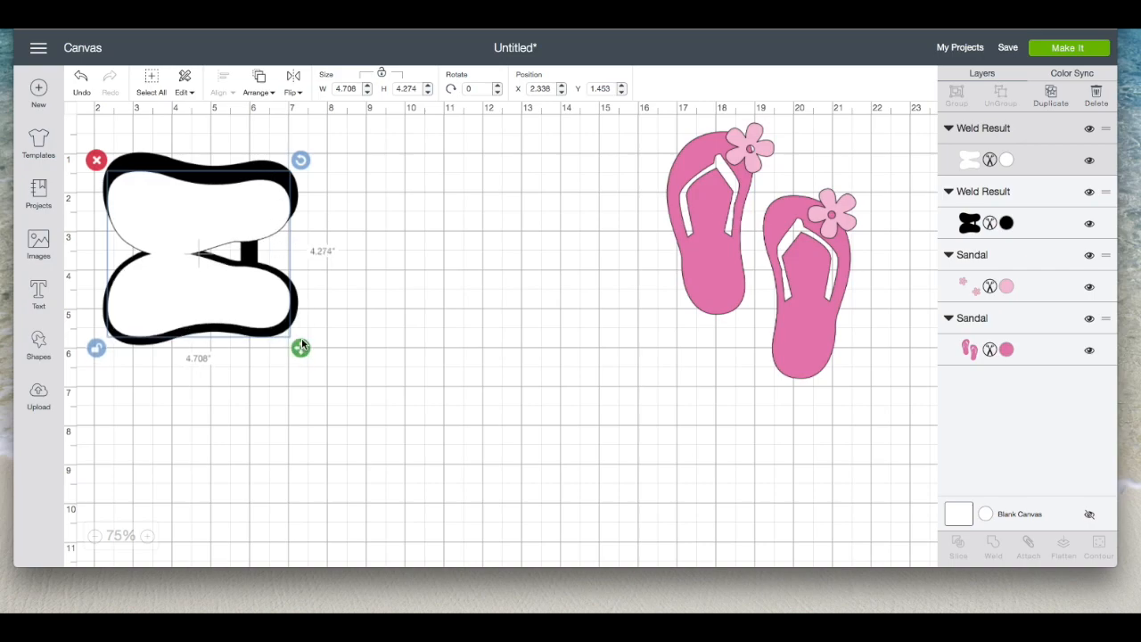
drag(238, 230, 240, 217)
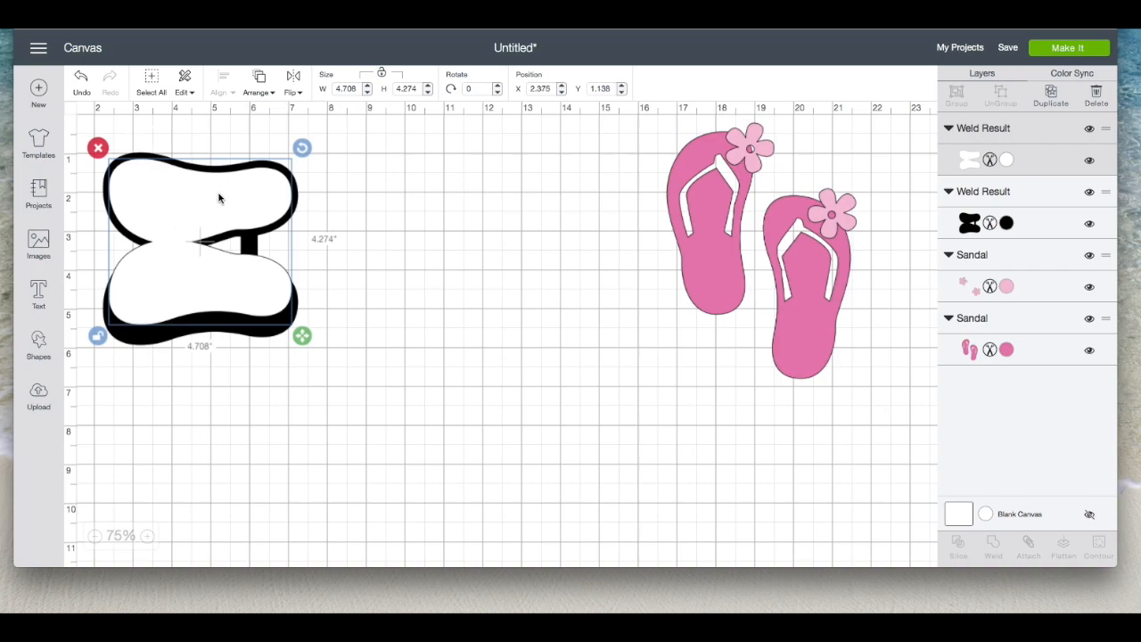
drag(301, 335, 305, 355)
drag(269, 312, 264, 307)
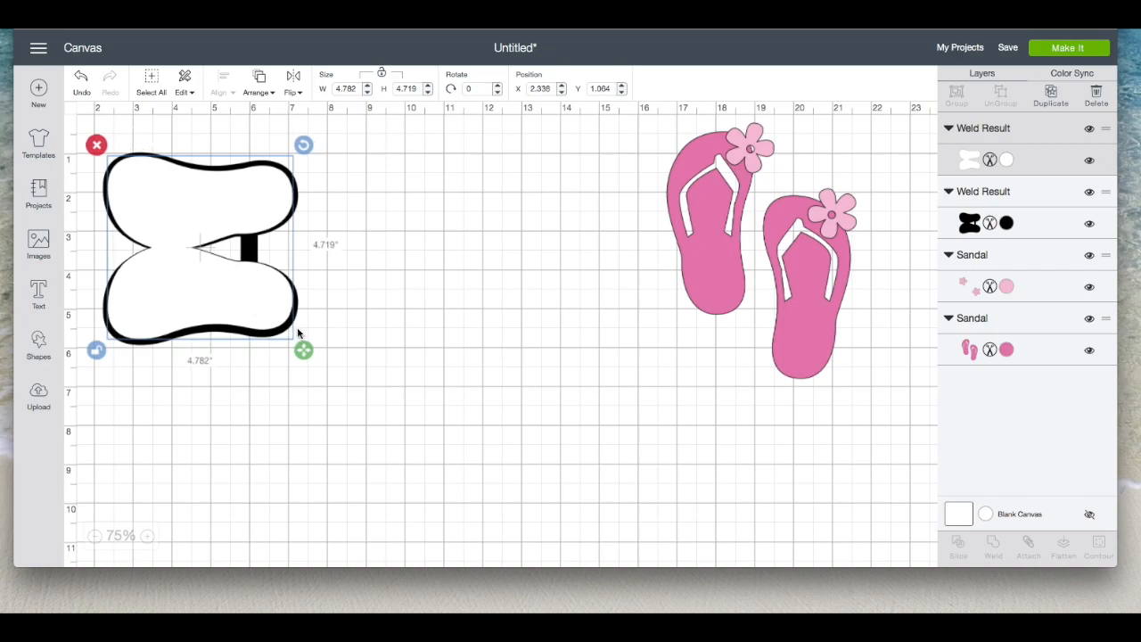
drag(303, 345, 307, 351)
Move the resized white shape beside the black base, testing its fit centred over the base once more.
drag(224, 220, 402, 224)
click(426, 262)
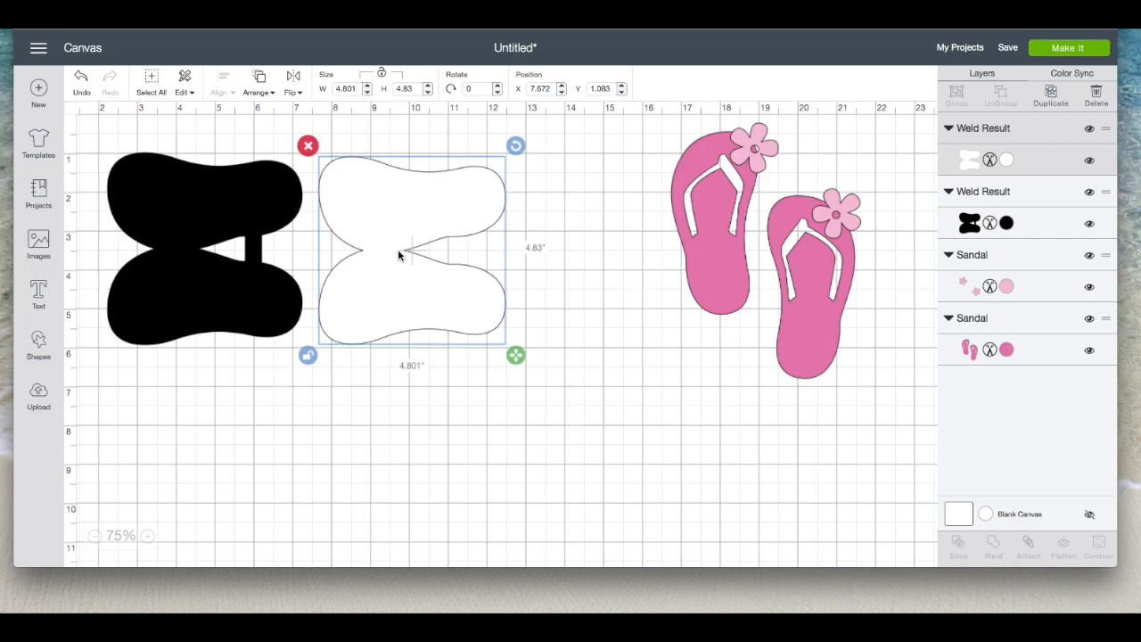
drag(429, 224, 222, 218)
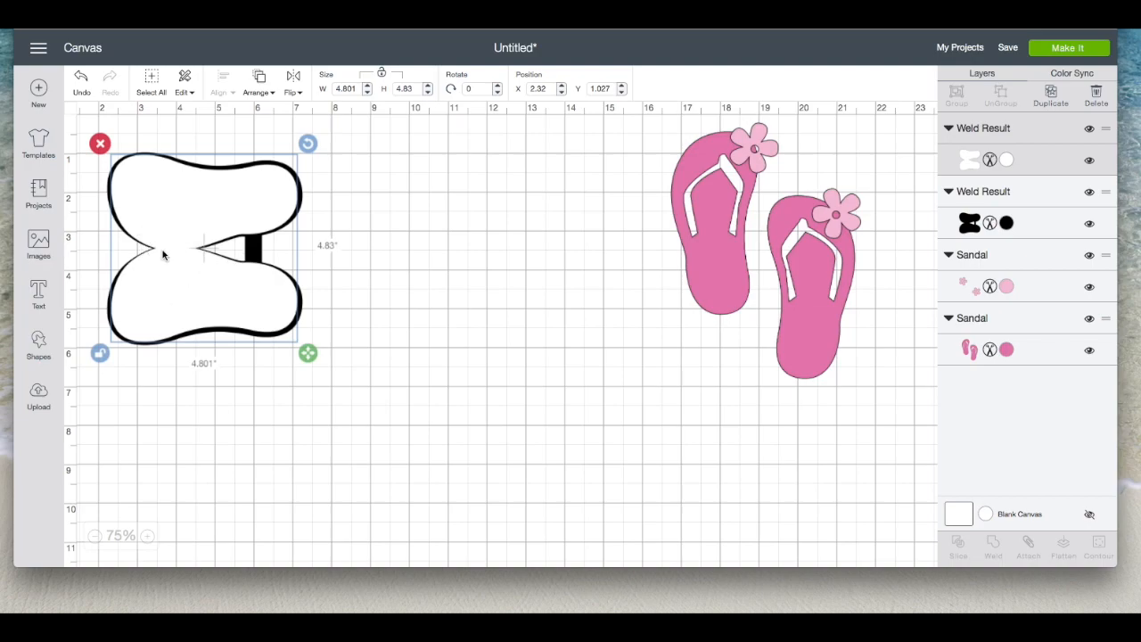
drag(195, 277, 422, 265)
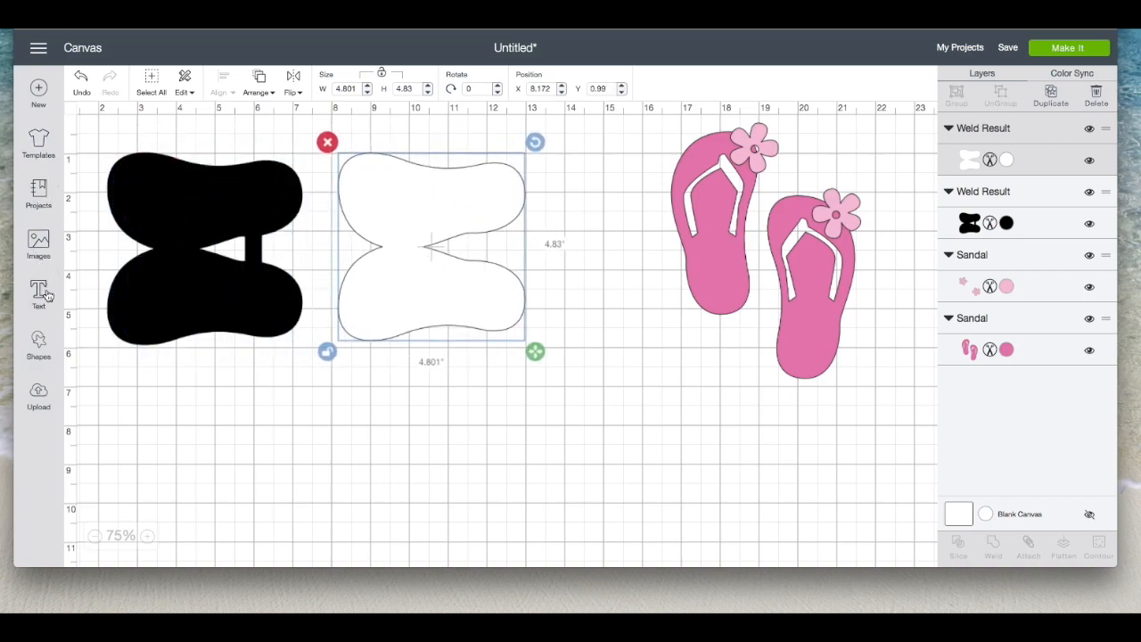
Add a square and, with proportions unlocked, shape it into a narrow vertical bar about 0.24 by 2.65 inches over the black base's bridge.
click(40, 346)
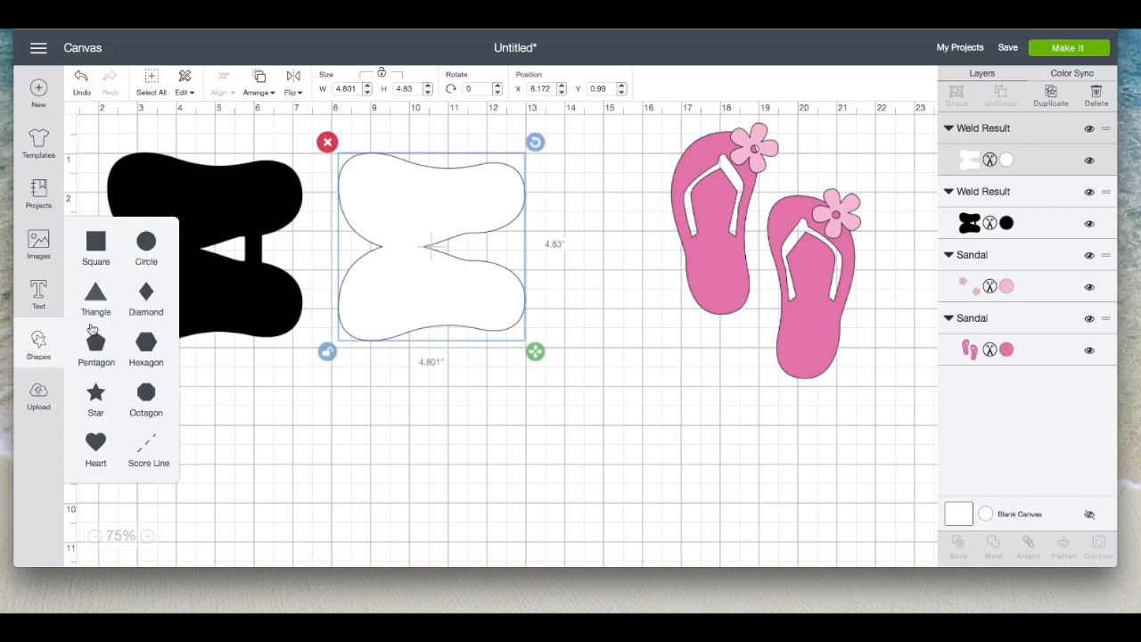
click(98, 243)
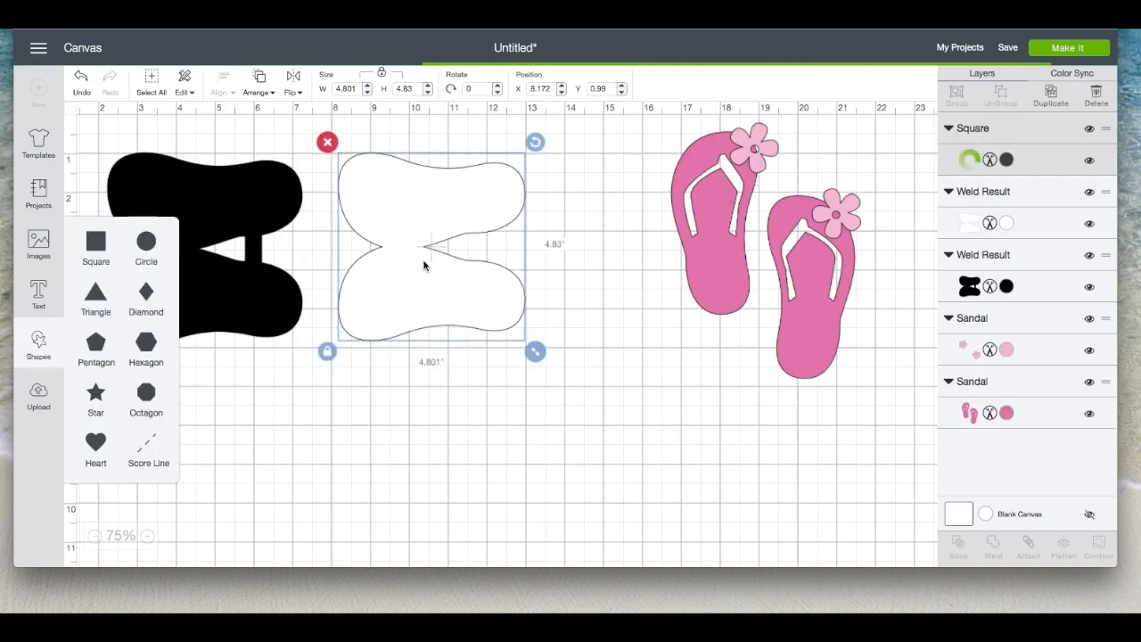
drag(200, 272, 523, 250)
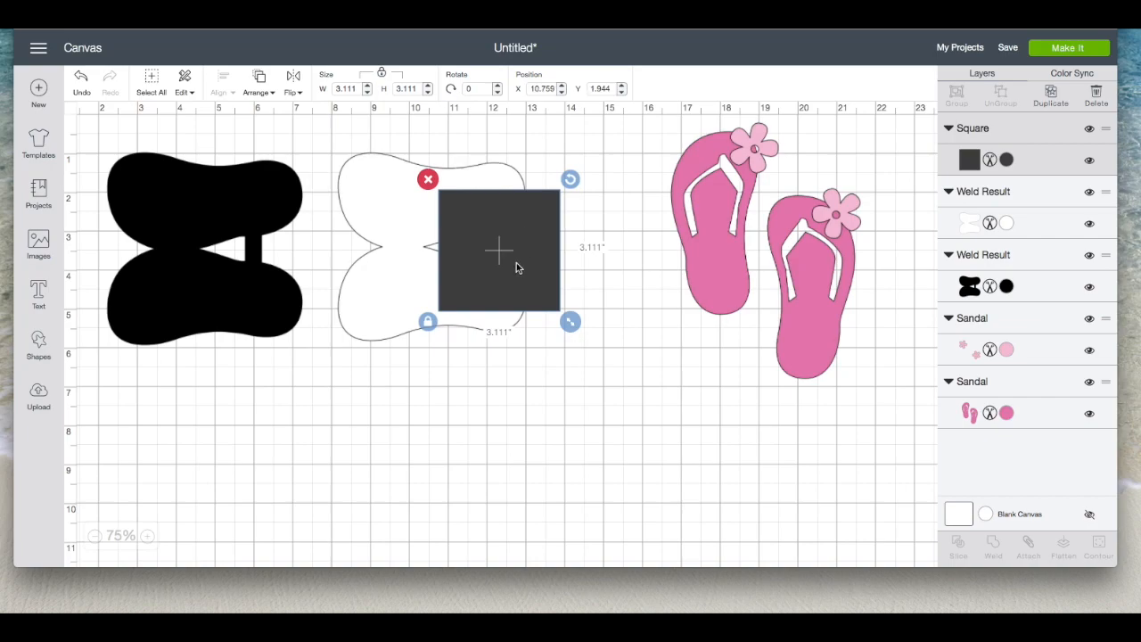
click(424, 323)
drag(571, 321, 460, 299)
drag(447, 245, 251, 254)
mouse_move(272, 314)
mouse_down()
mouse_move(306, 285)
mouse_move(480, 279)
mouse_move(540, 291)
mouse_move(273, 319)
mouse_move(264, 306)
mouse_up()
Align the white shape and the bar over the black base's bridge, and move both together beside the base.
drag(546, 260, 252, 242)
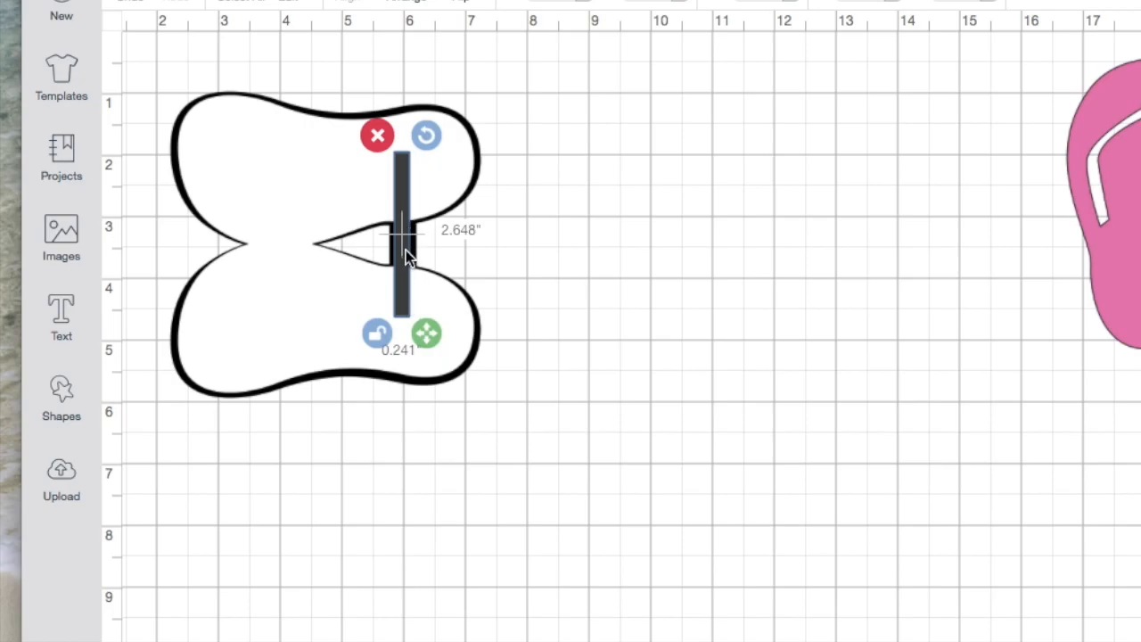
click(265, 163)
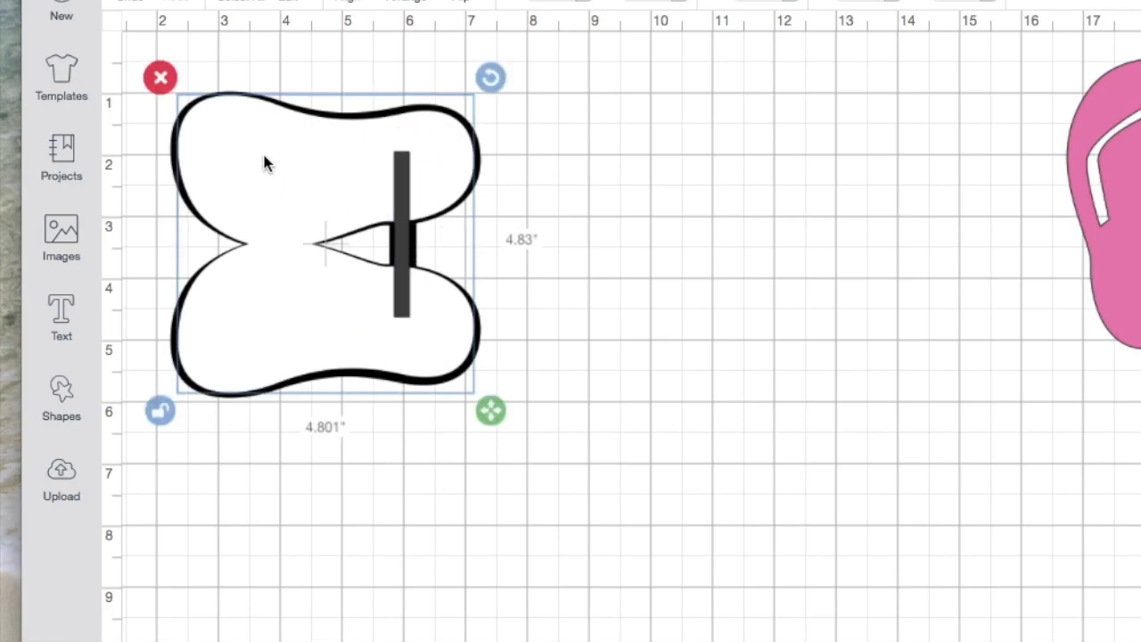
drag(312, 204, 733, 221)
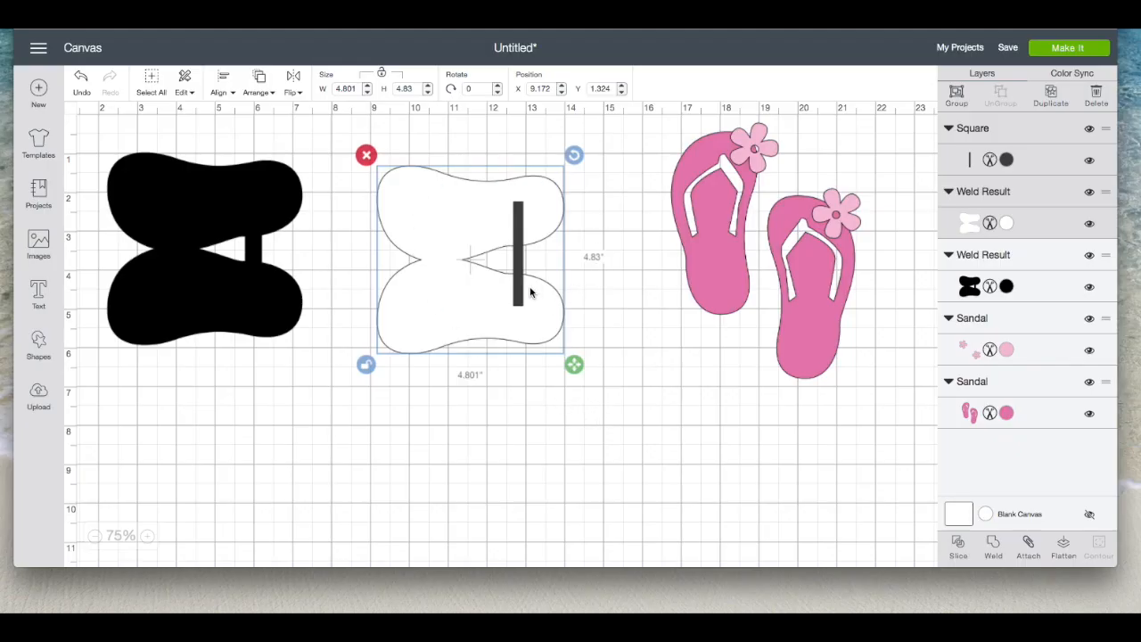
Weld the bar to the white shape and test the result over the black base before setting it beside the base.
click(993, 546)
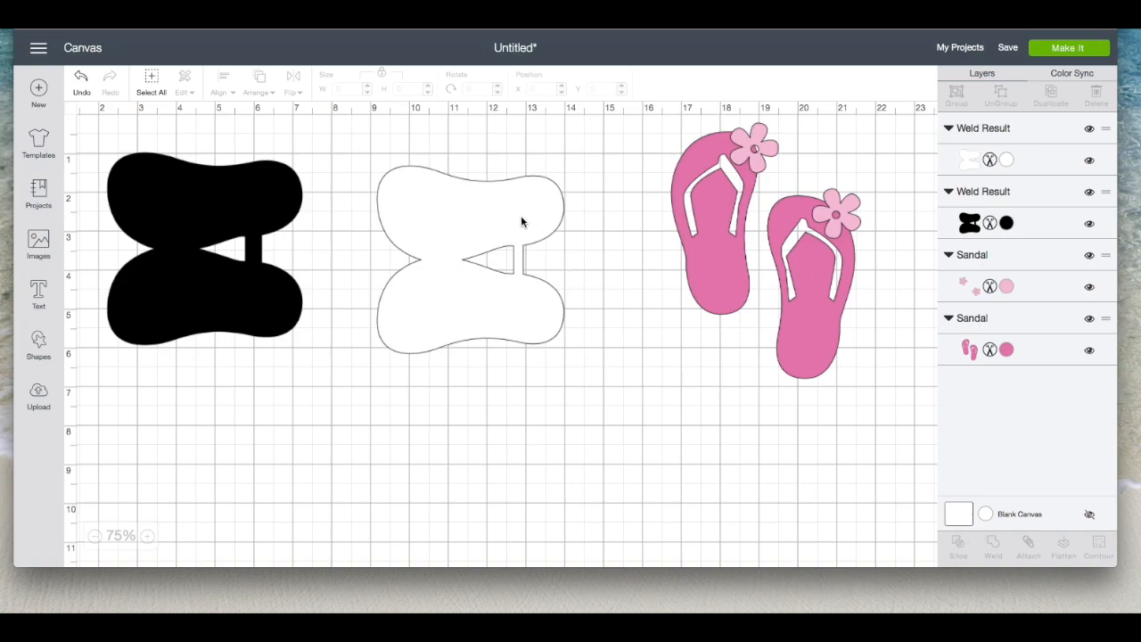
drag(451, 218, 201, 203)
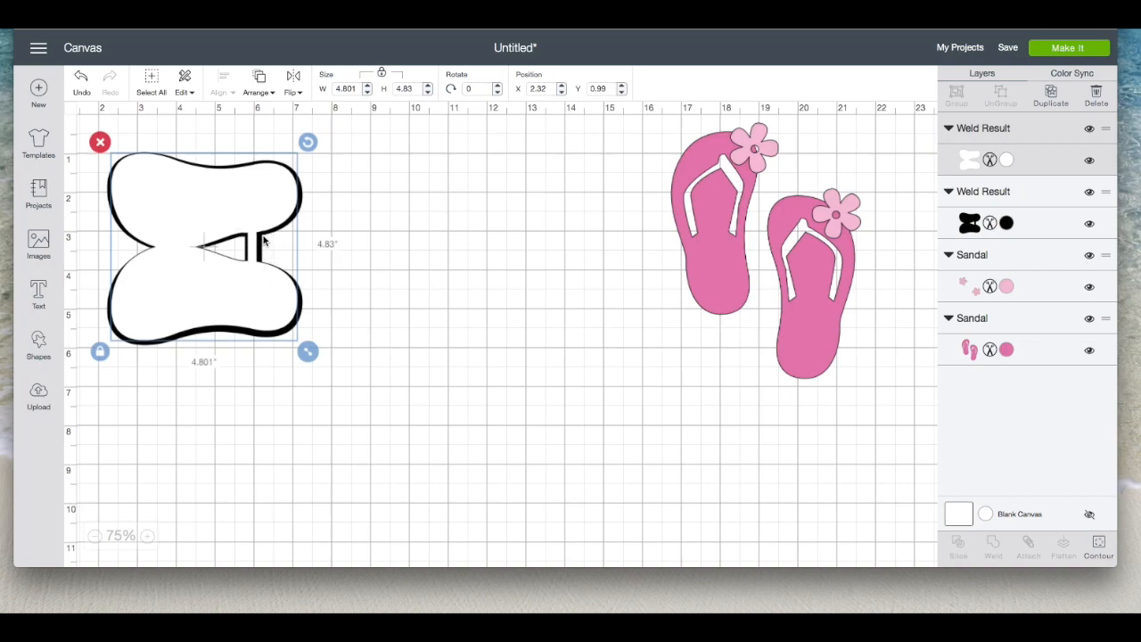
drag(184, 229, 448, 250)
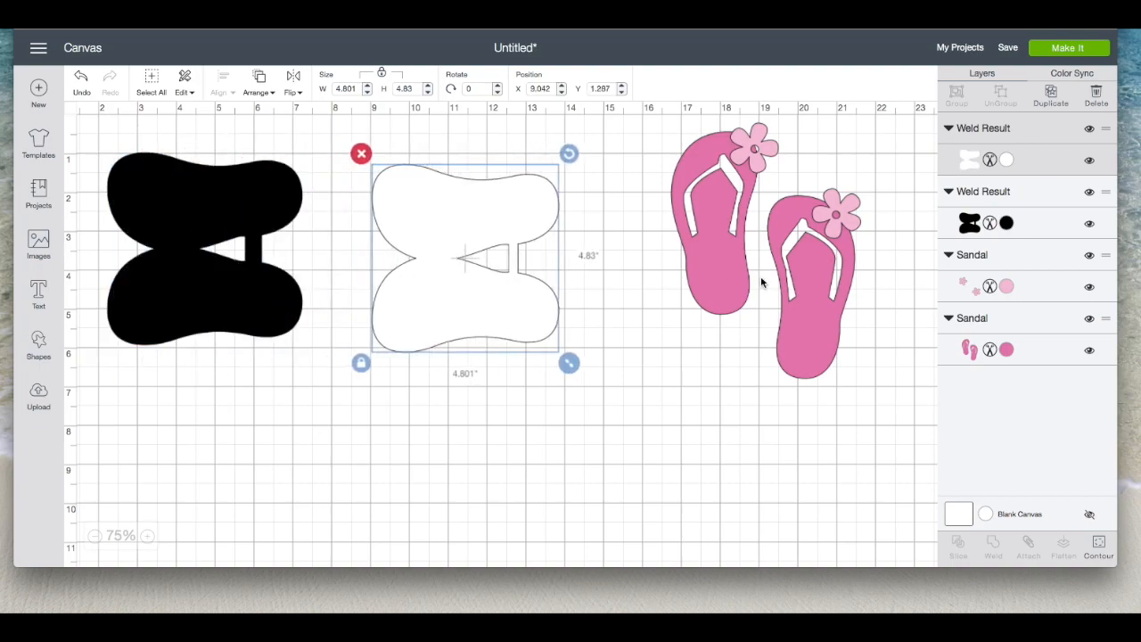
Move the pink sandals away from the flowers and hide the contours of the left sandal and its strap.
drag(790, 285, 710, 335)
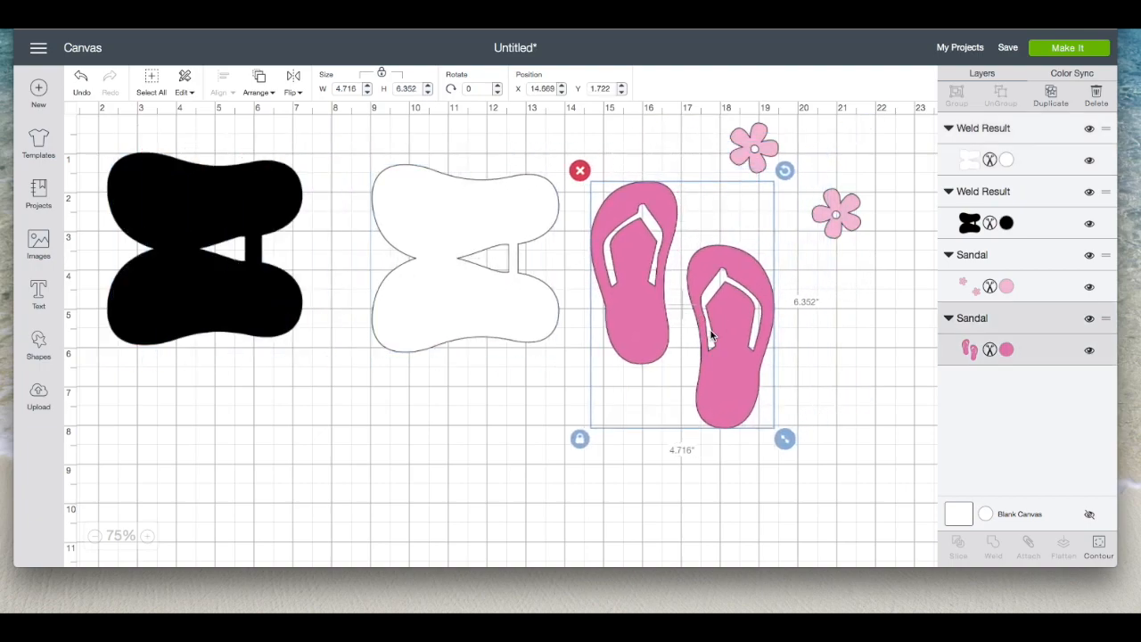
drag(484, 276, 451, 273)
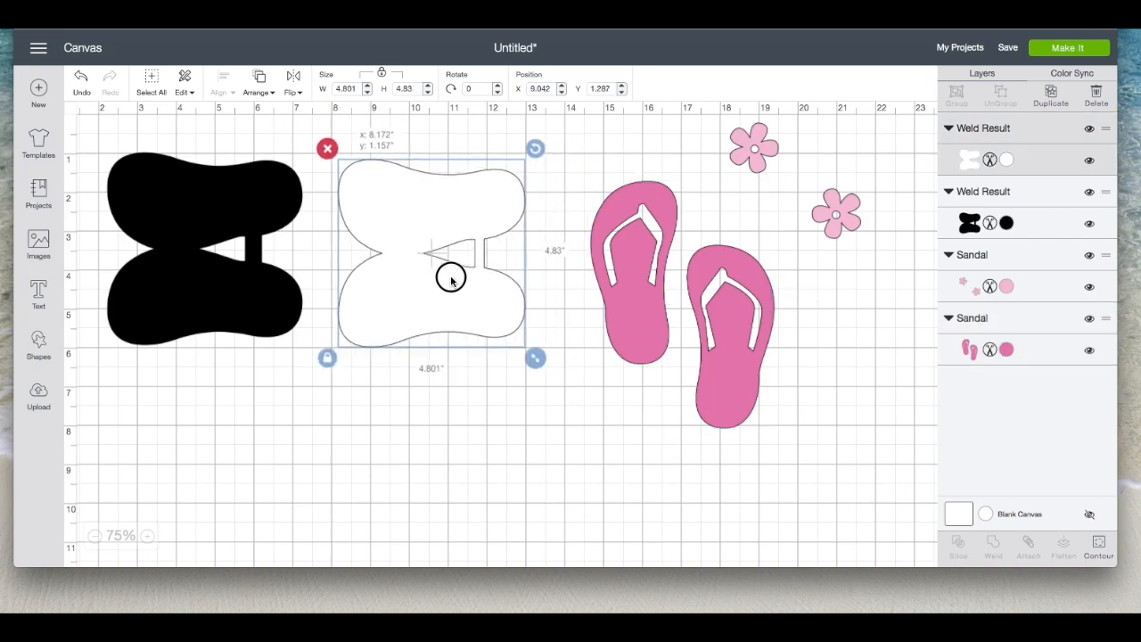
click(656, 228)
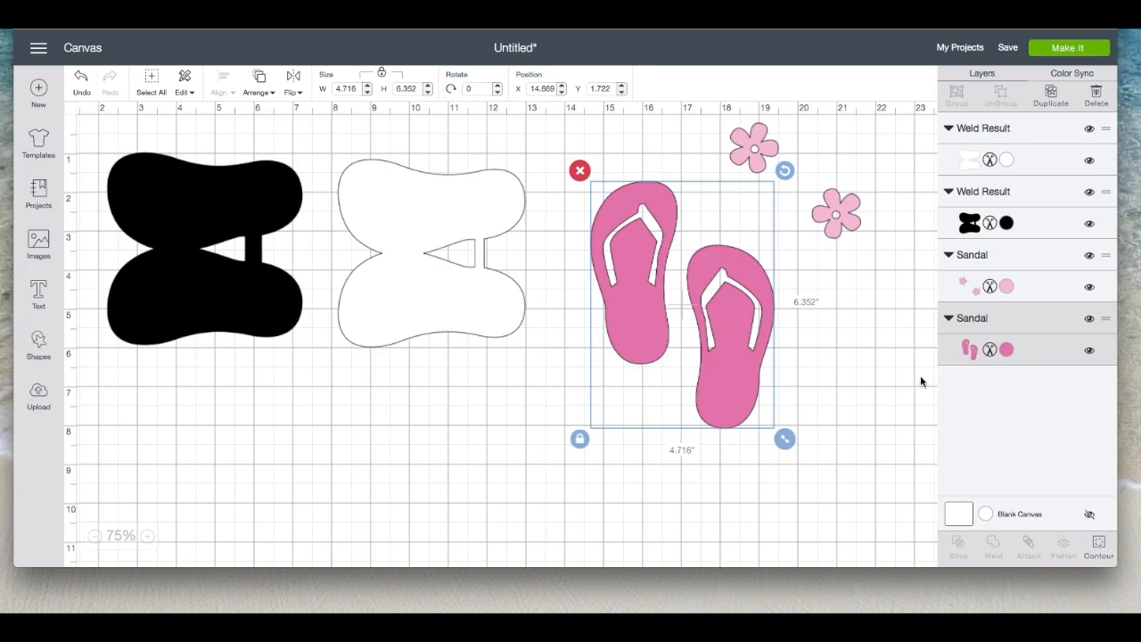
click(1099, 547)
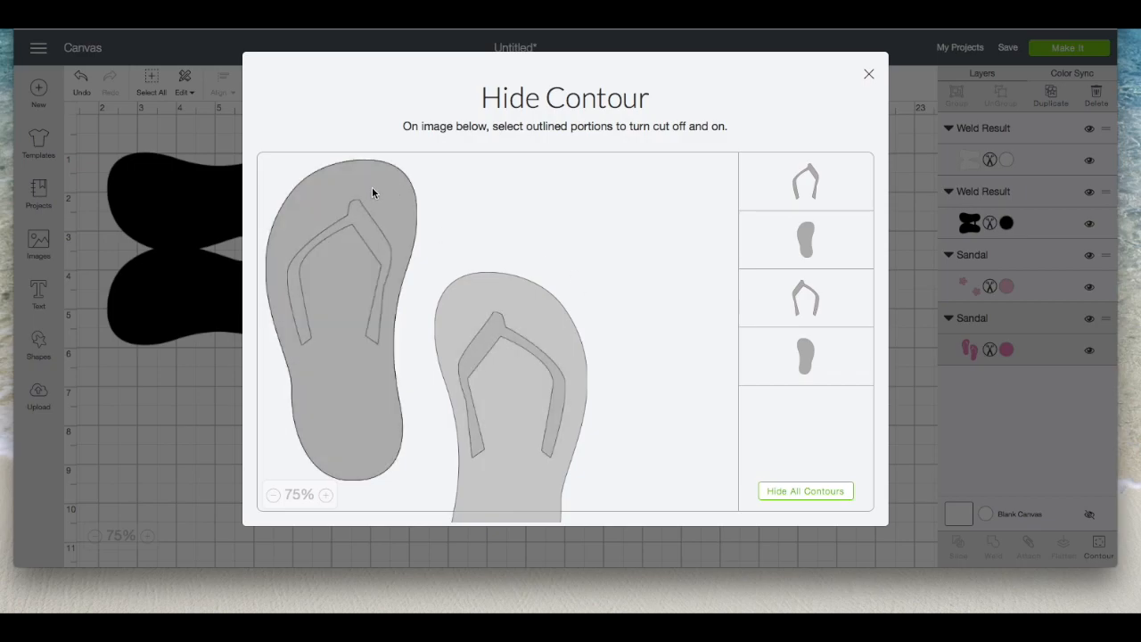
click(803, 233)
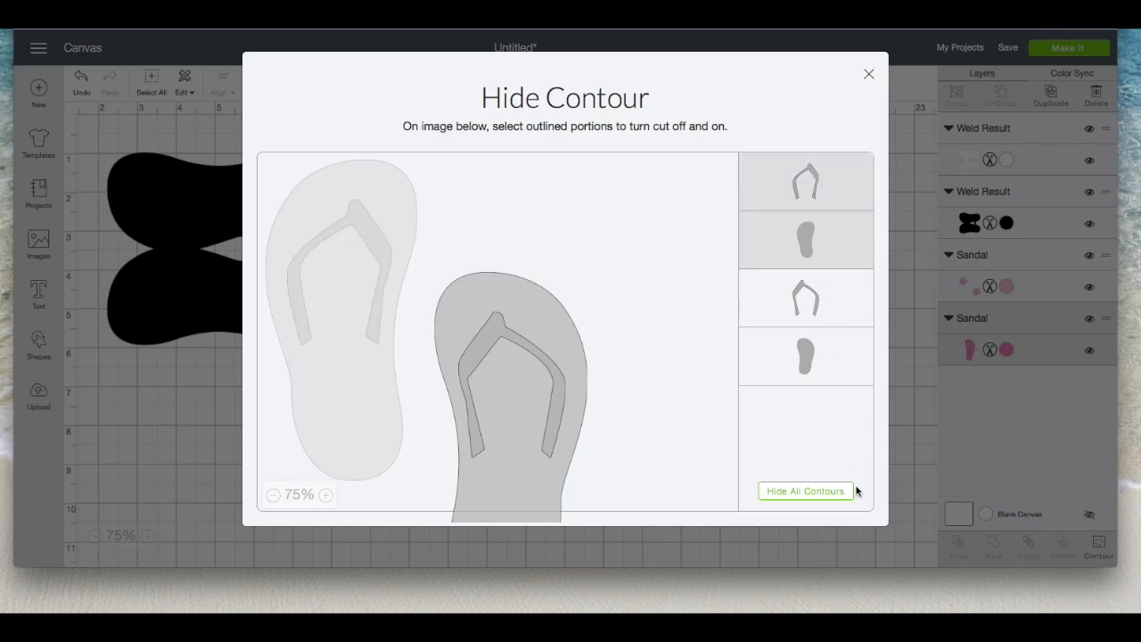
click(869, 74)
Rotate the remaining pink sandal to 270 degrees and move it onto the lower part of the black base.
drag(722, 320, 562, 267)
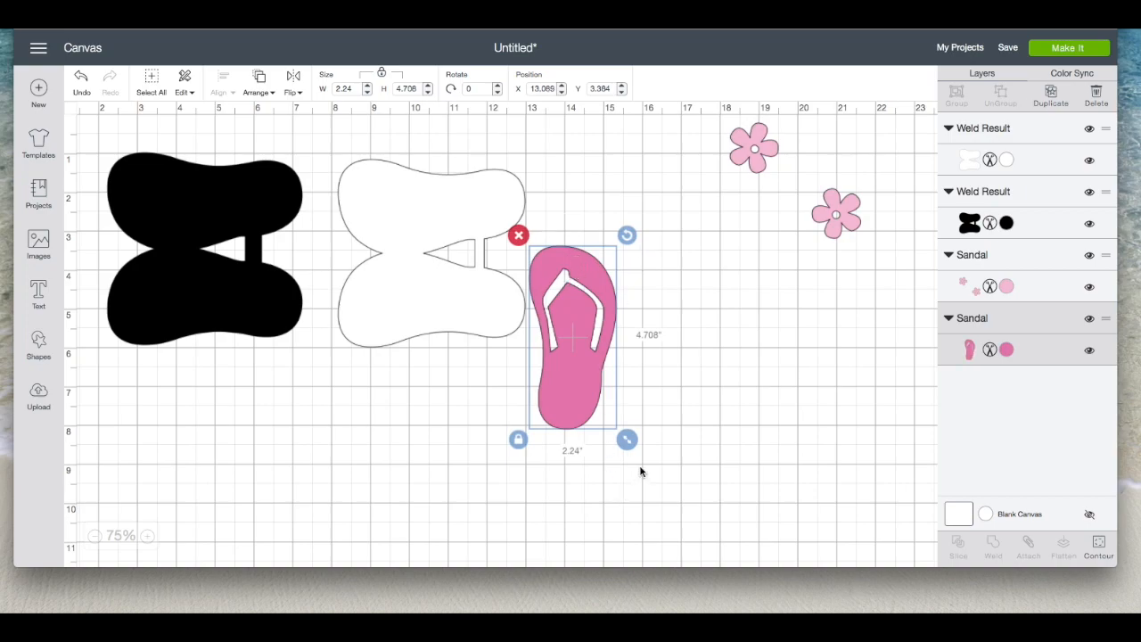
drag(629, 235, 457, 264)
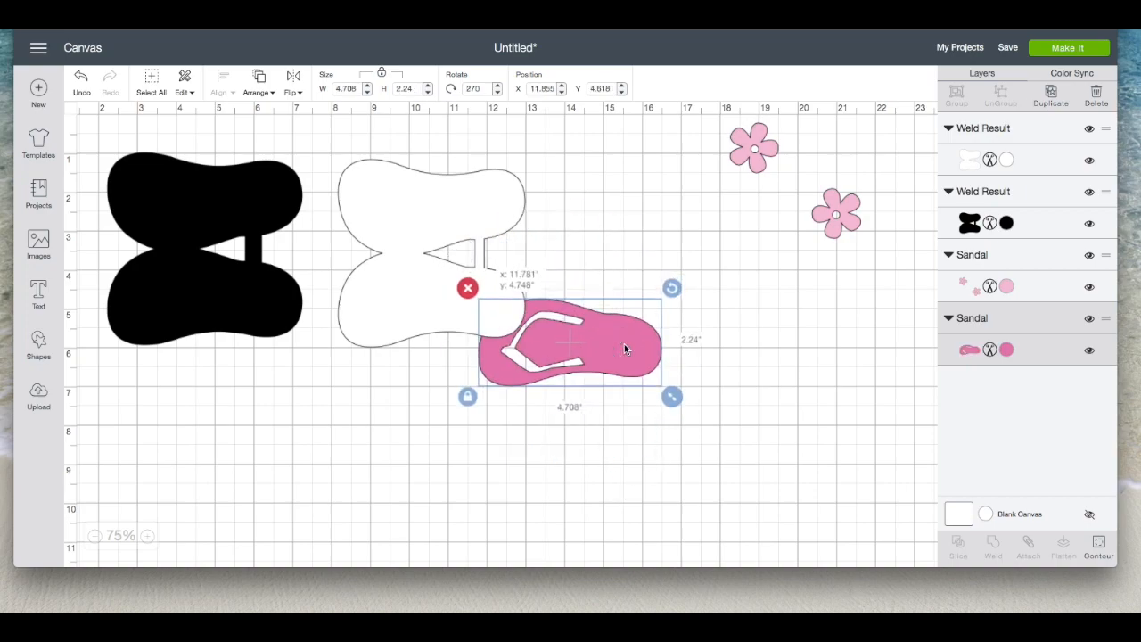
drag(624, 349, 265, 356)
Bring the pink sandal to the front and centre it inside the lower black sole.
click(260, 89)
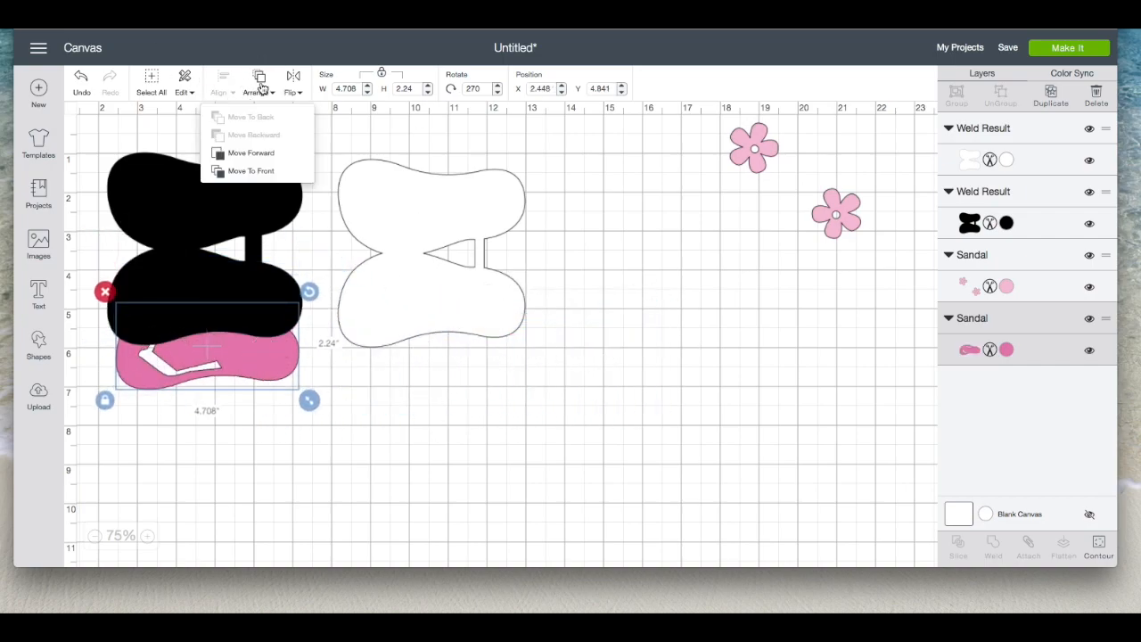
click(263, 172)
drag(265, 353, 260, 304)
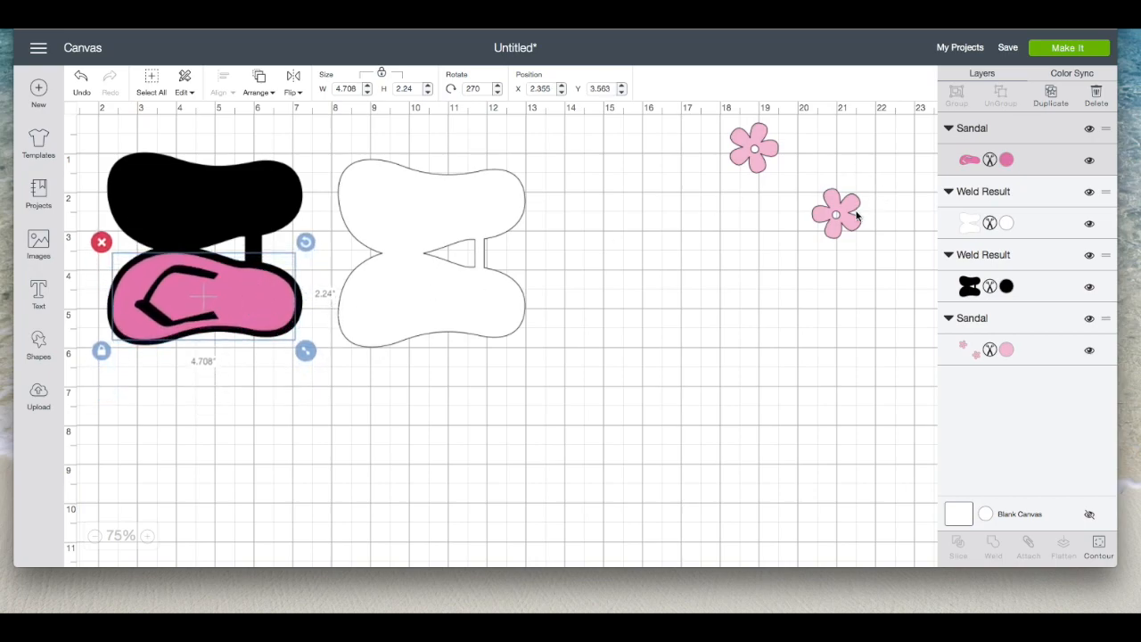
Shift the pair of flowers aside and layer the white shape centred over the black base, beneath the pink sandal.
drag(856, 216, 808, 307)
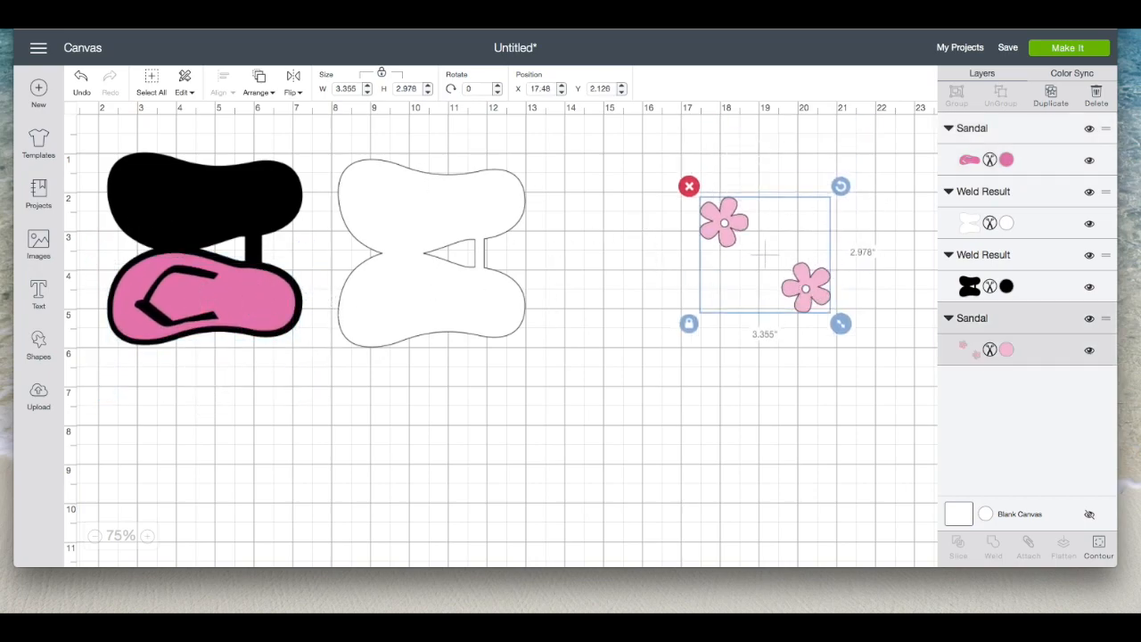
drag(407, 324, 192, 304)
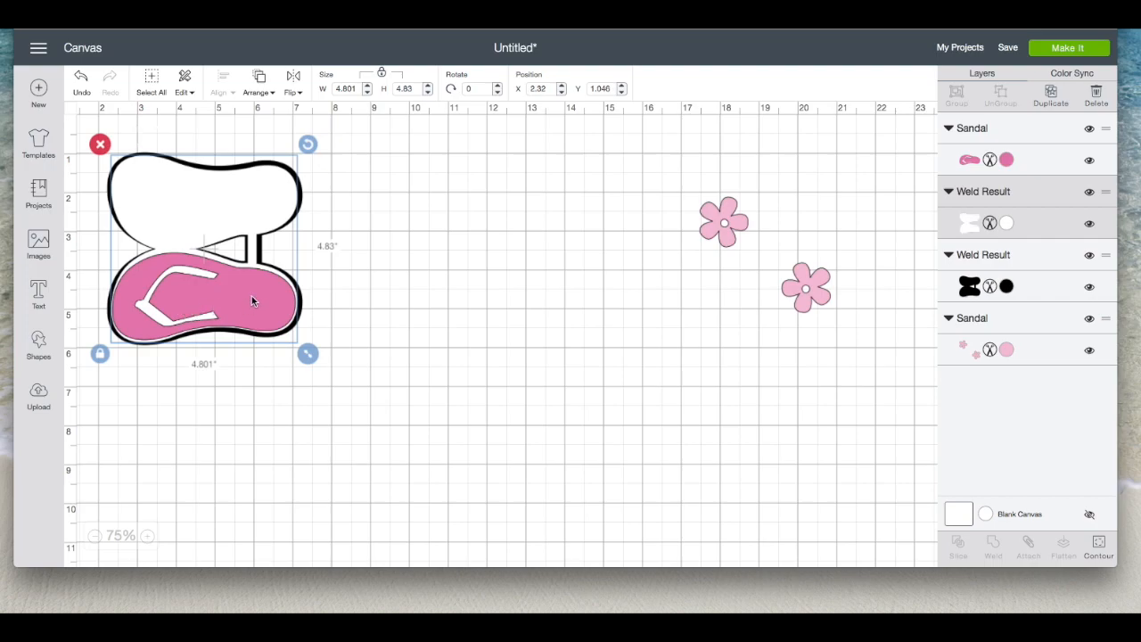
Move the flowers closer to the sandal and hide the contours of the lower flower and its centre circle.
drag(723, 222, 525, 271)
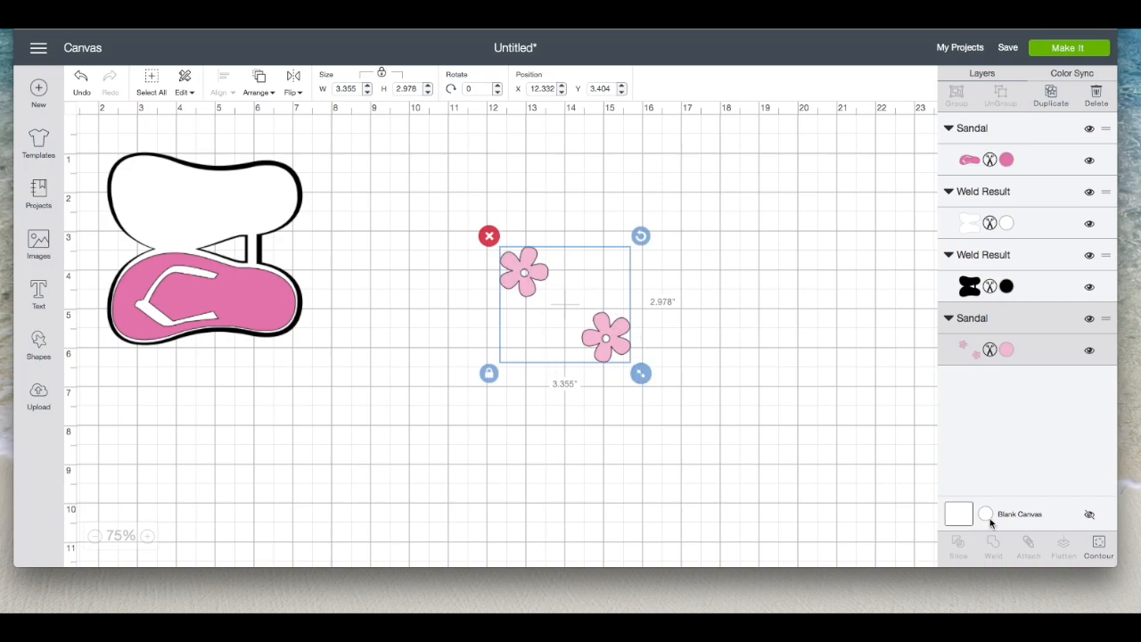
click(1097, 544)
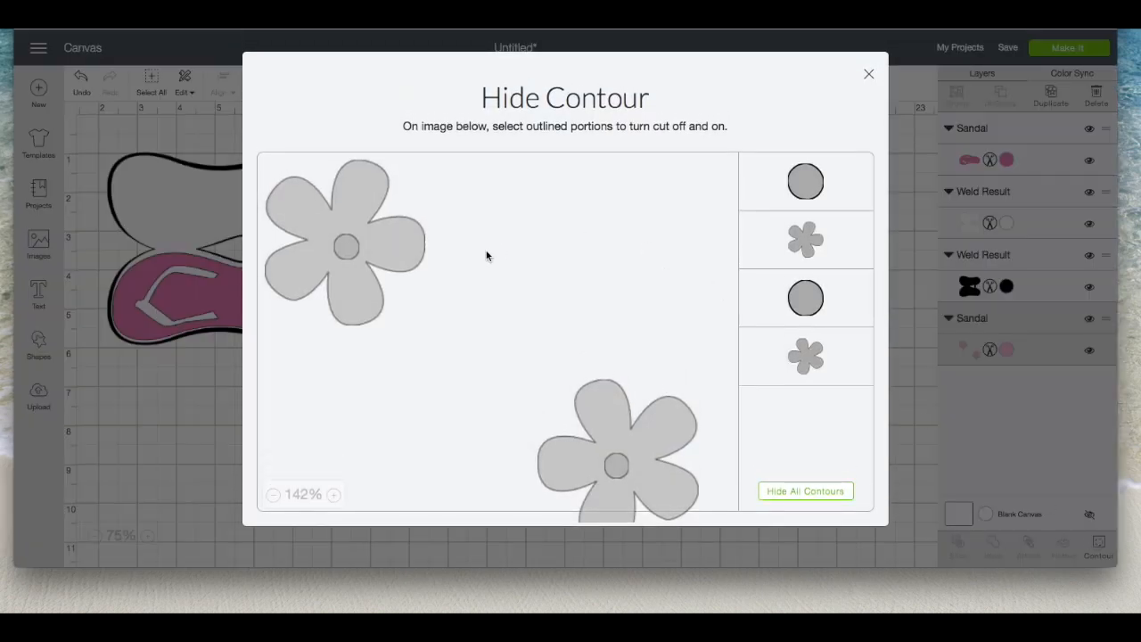
click(624, 416)
click(617, 468)
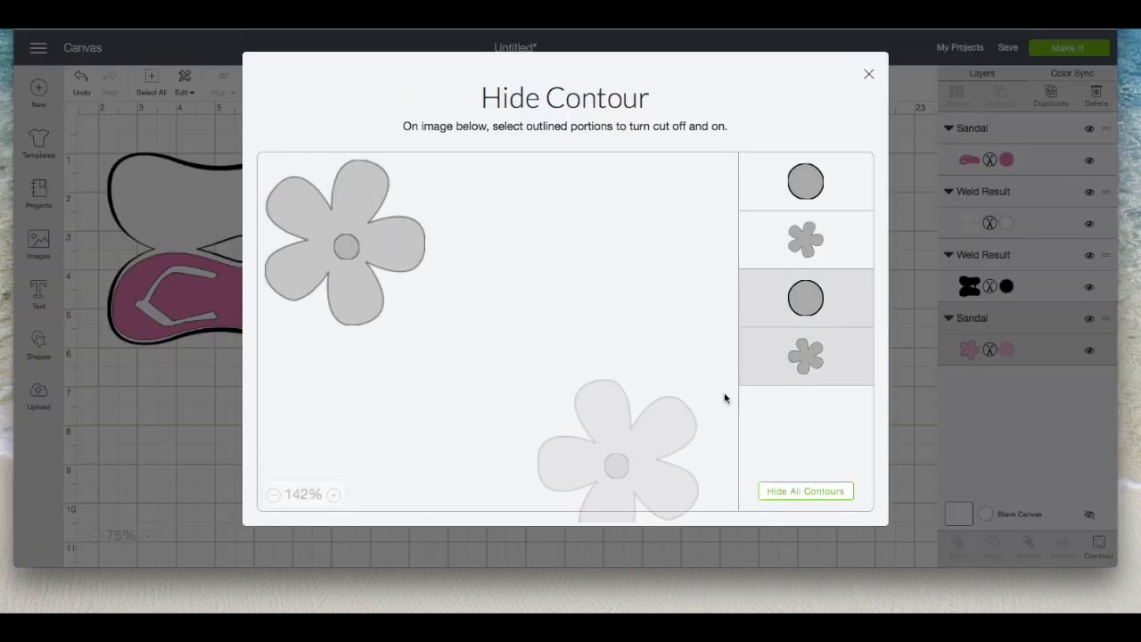
triple_click(865, 72)
click(871, 74)
Bring the remaining flower to the front and place it on the pink sandal at the tip of its strap.
drag(534, 267, 346, 287)
click(260, 80)
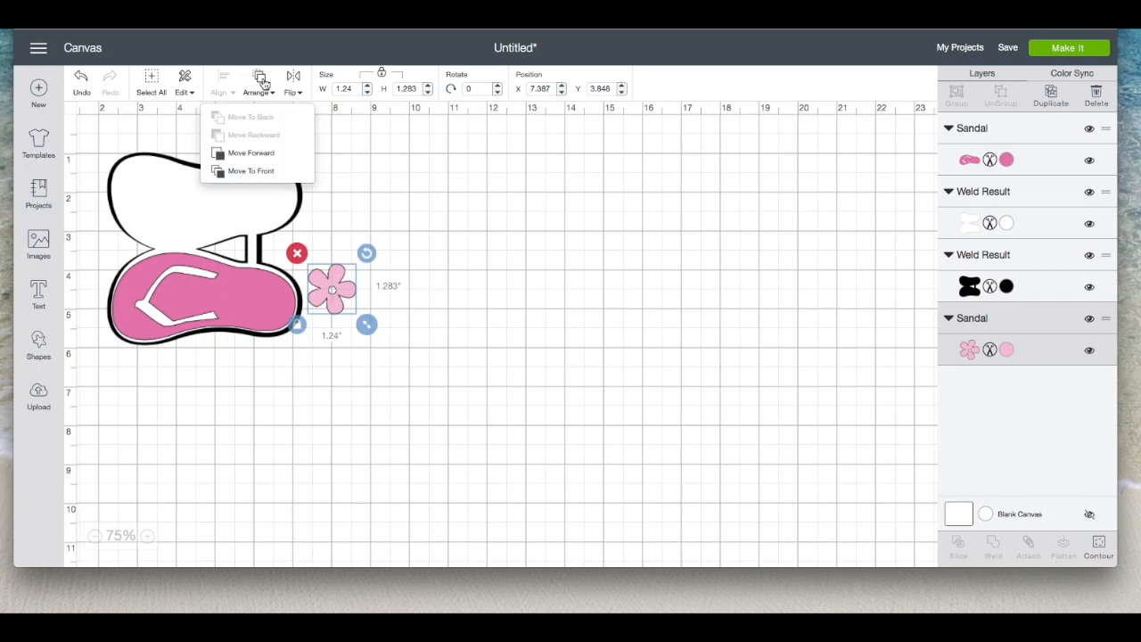
click(258, 170)
drag(335, 283, 152, 297)
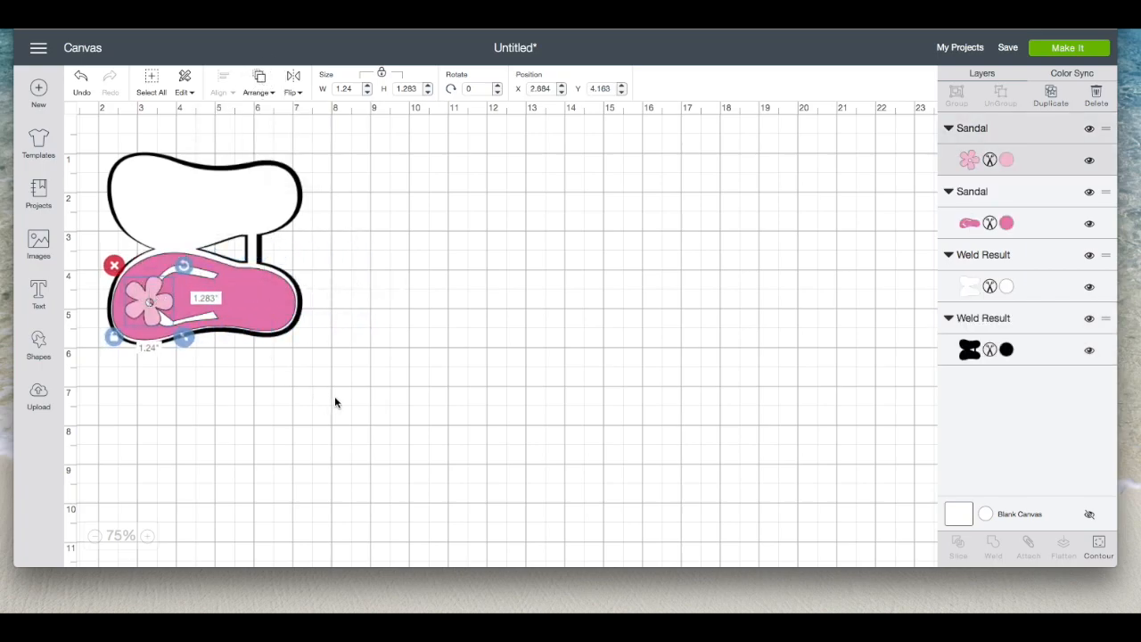
Select the whole layered flip-flop design and enlarge it proportionally to about 5.426 by 5.347 inches.
click(386, 383)
drag(384, 402, 89, 115)
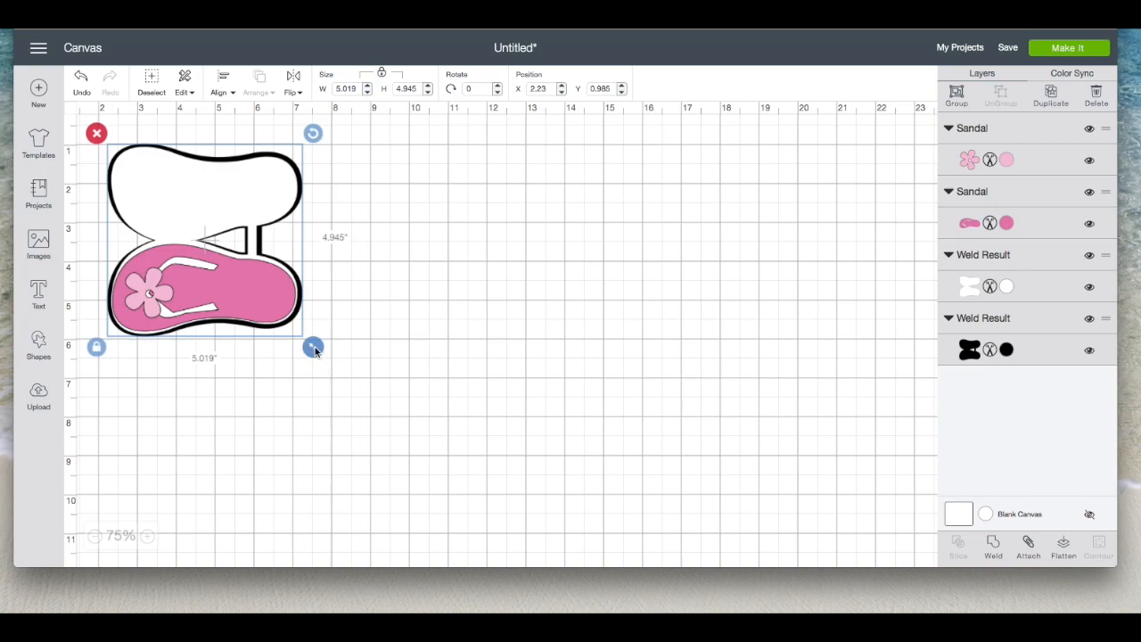
mouse_move(314, 350)
mouse_down()
mouse_move(356, 362)
mouse_move(330, 343)
mouse_up()
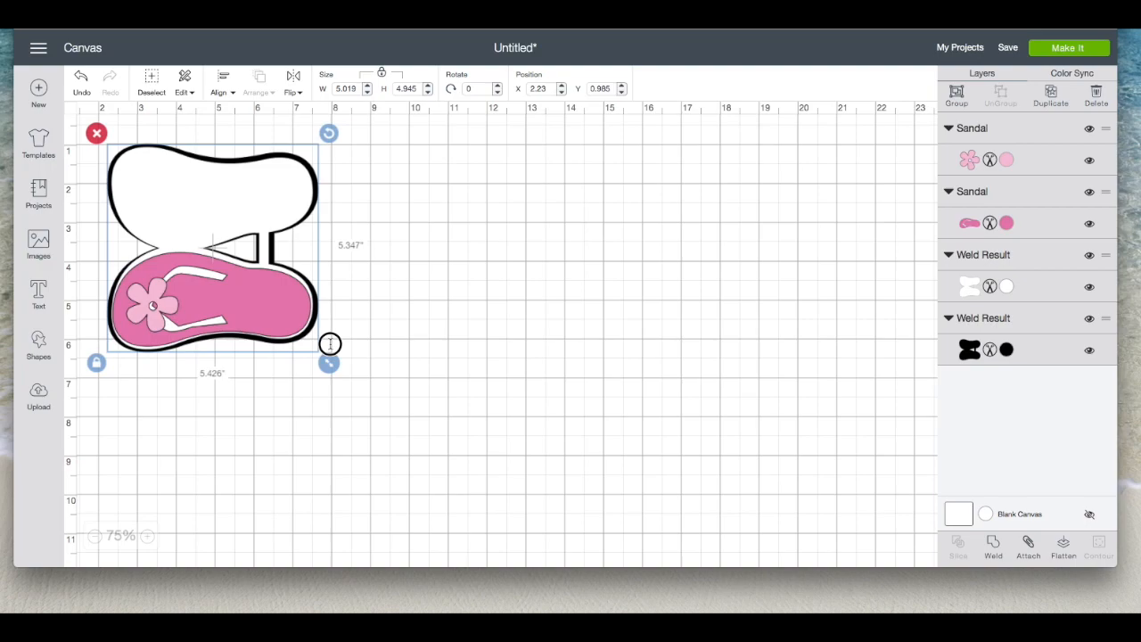
click(444, 334)
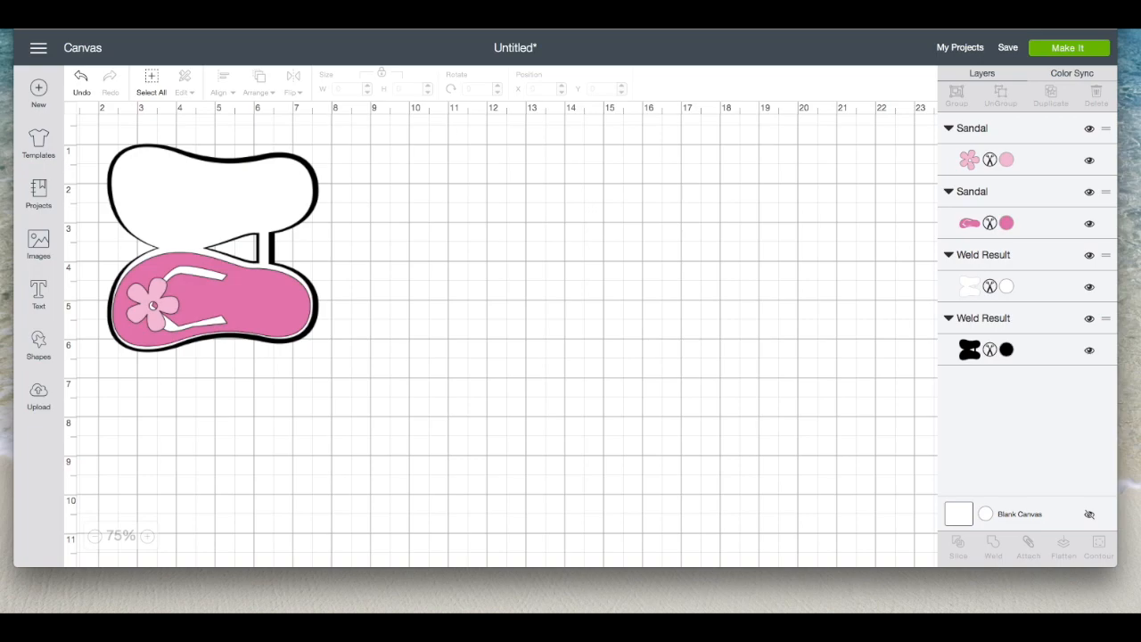
Preview the white, black, dark pink and light pink cutting mats one by one, and return to the canvas.
click(1065, 50)
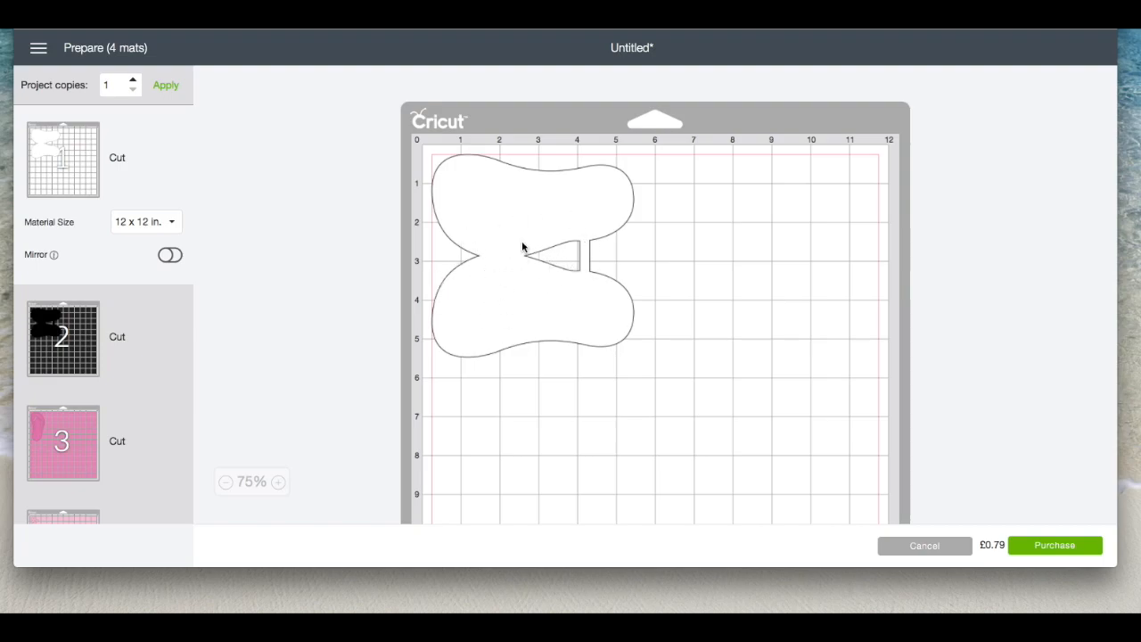
click(50, 337)
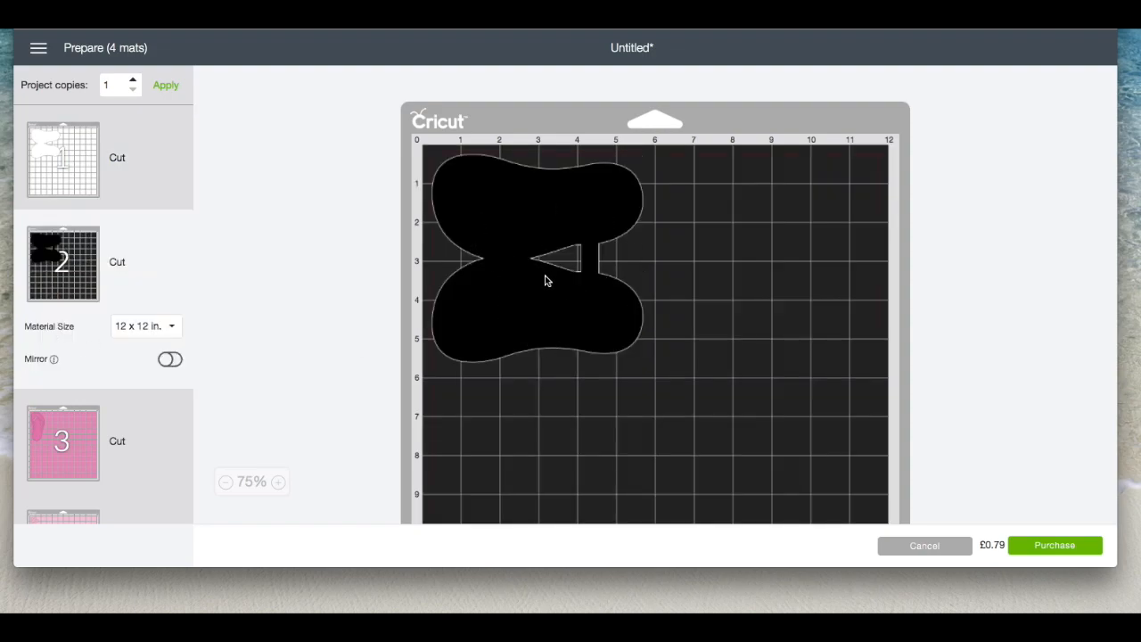
scroll(259, 224, down, 3)
click(50, 437)
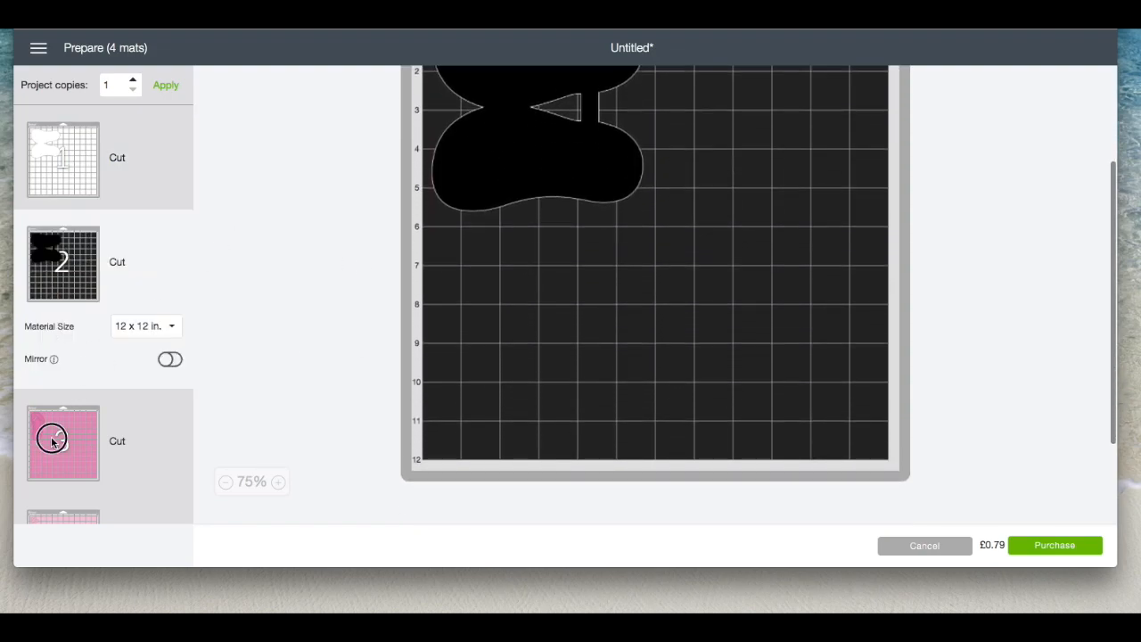
scroll(567, 222, up, 3)
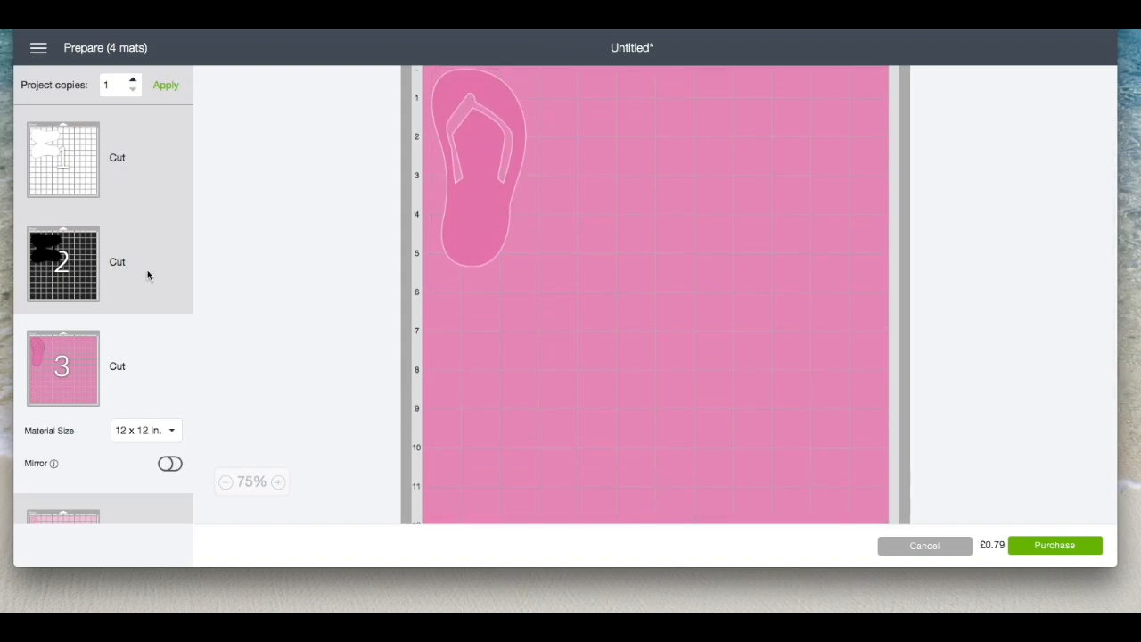
scroll(148, 275, down, 2)
click(54, 495)
scroll(522, 371, up, 3)
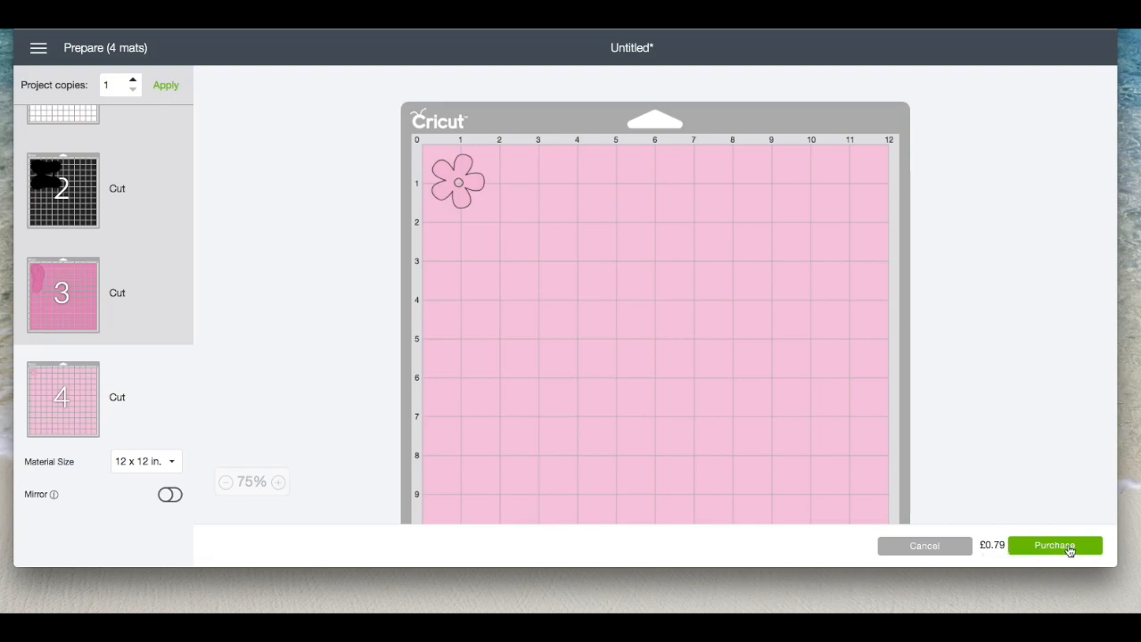
click(931, 550)
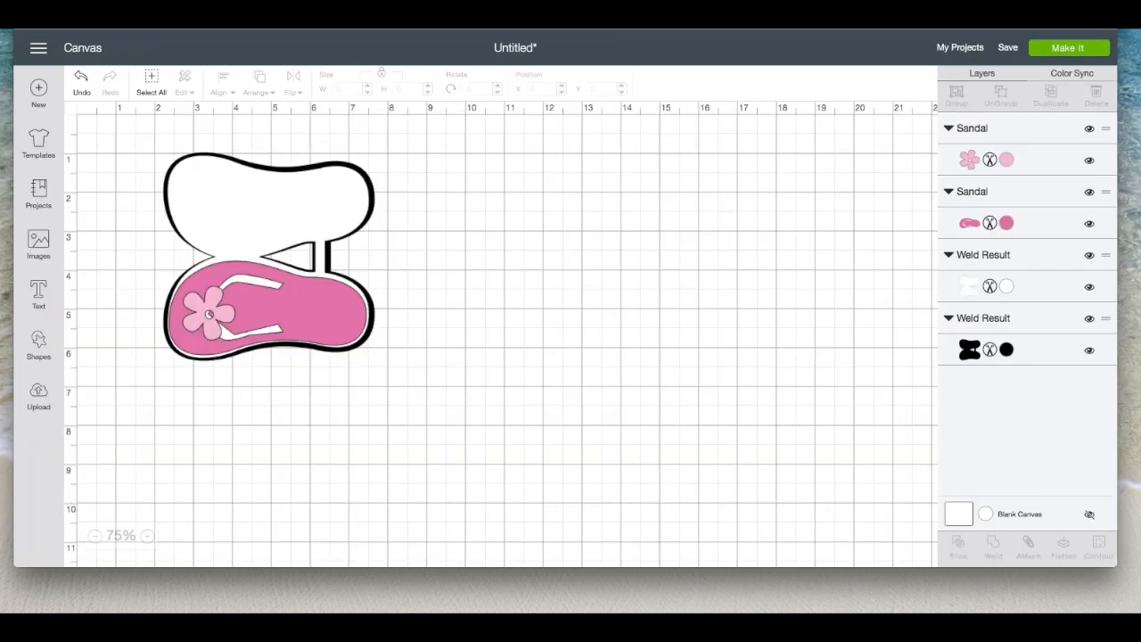
Save the project as "Video Flip Flop Card" with public sharing turned off.
click(269, 306)
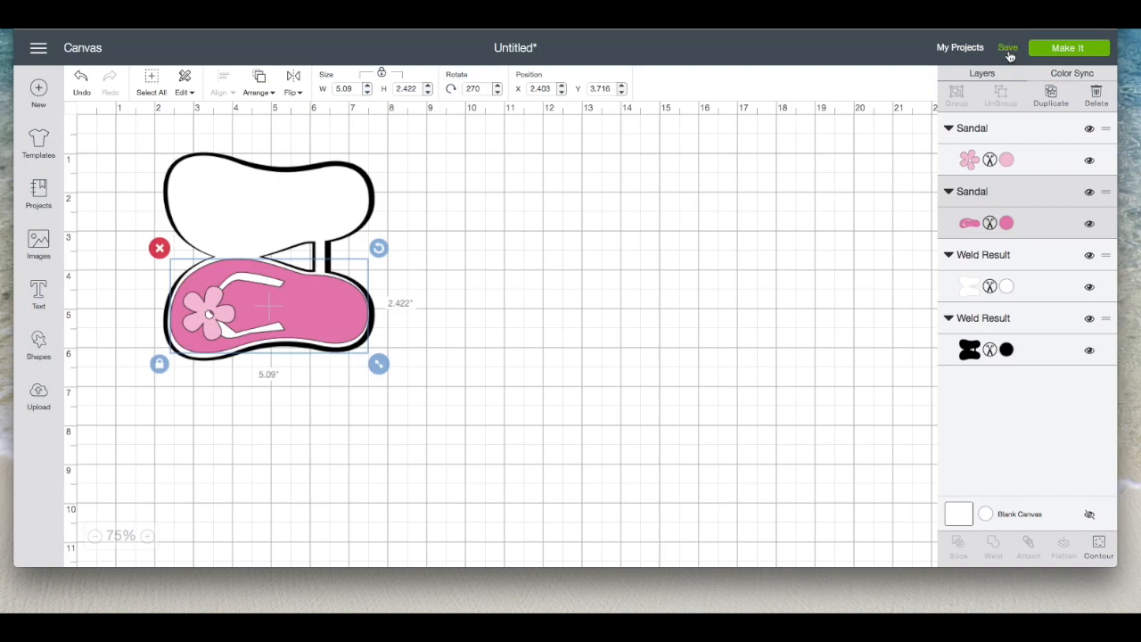
click(1008, 52)
click(567, 117)
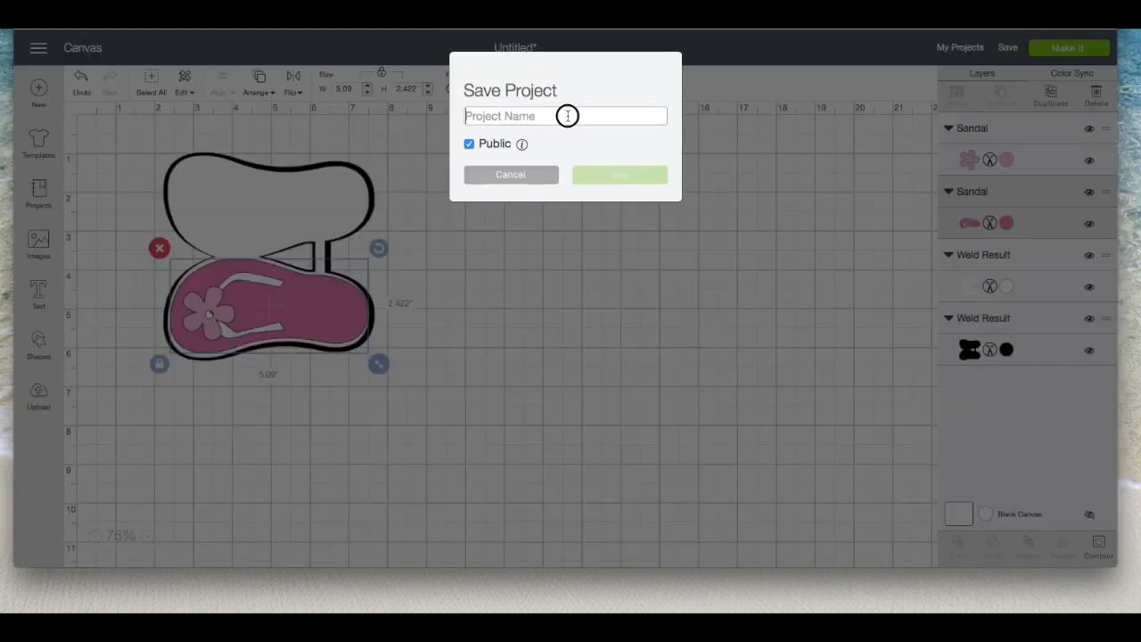
text(Video Flip Flop Card)
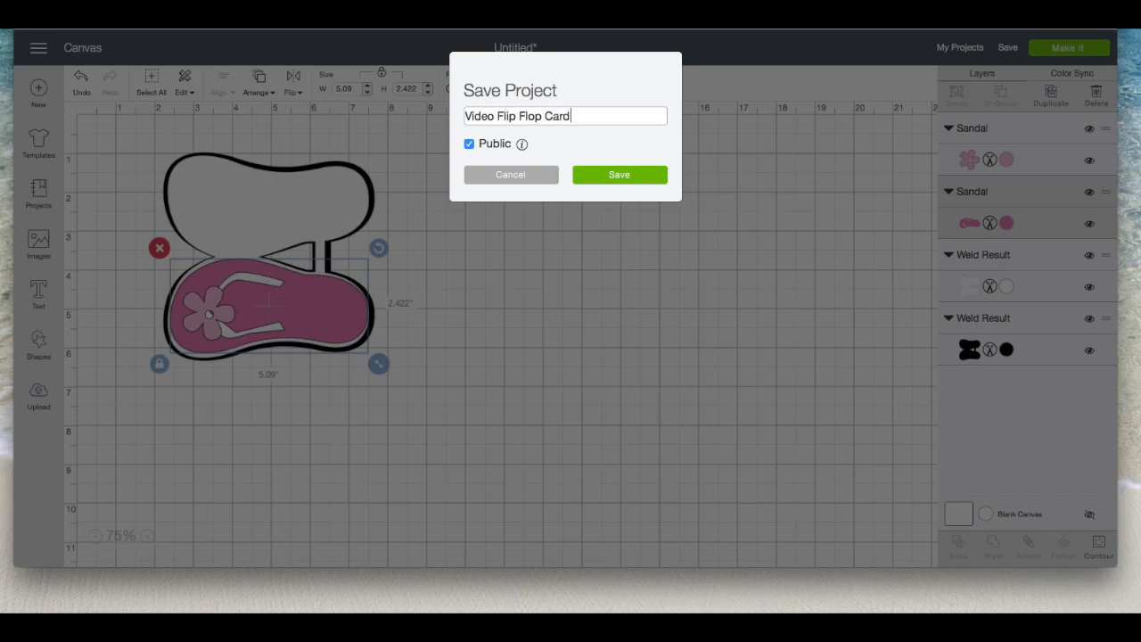
click(470, 145)
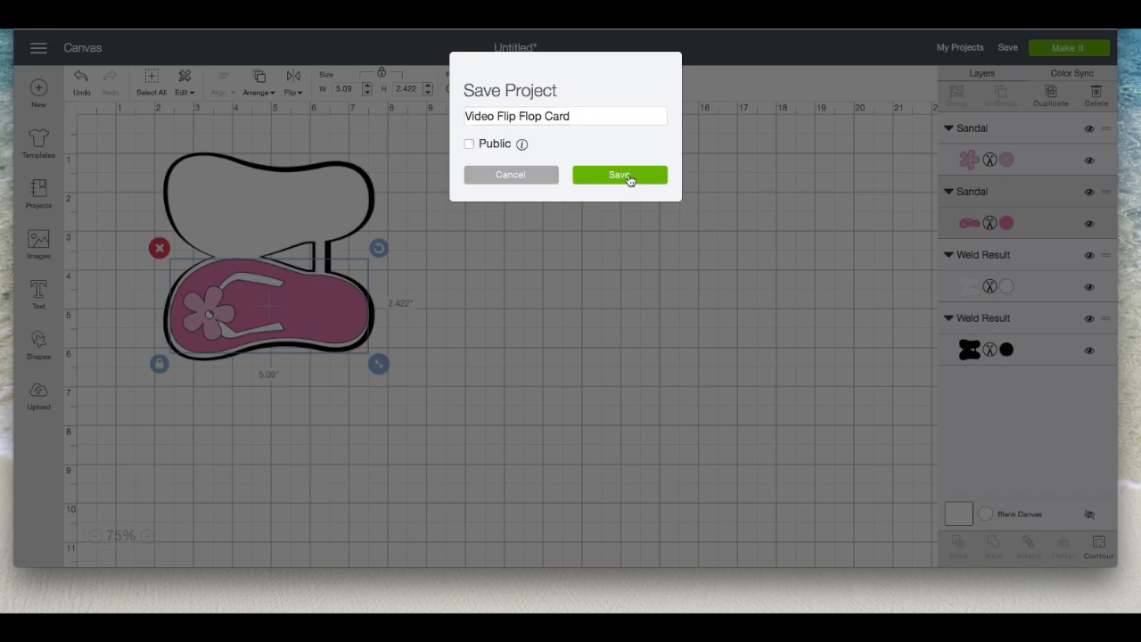
click(628, 176)
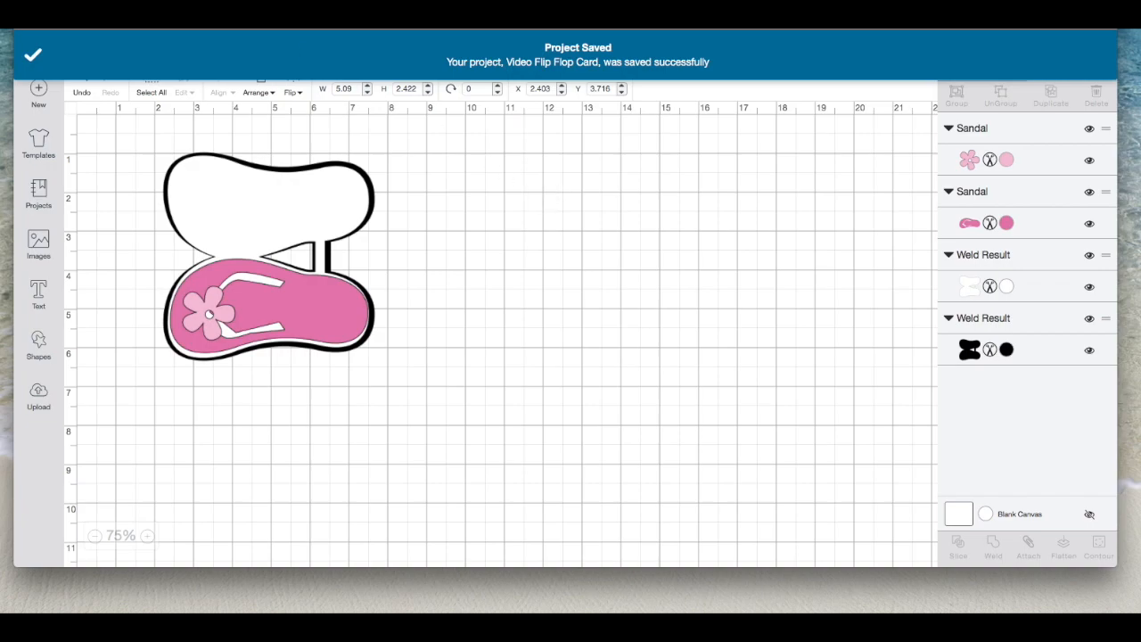
click(35, 56)
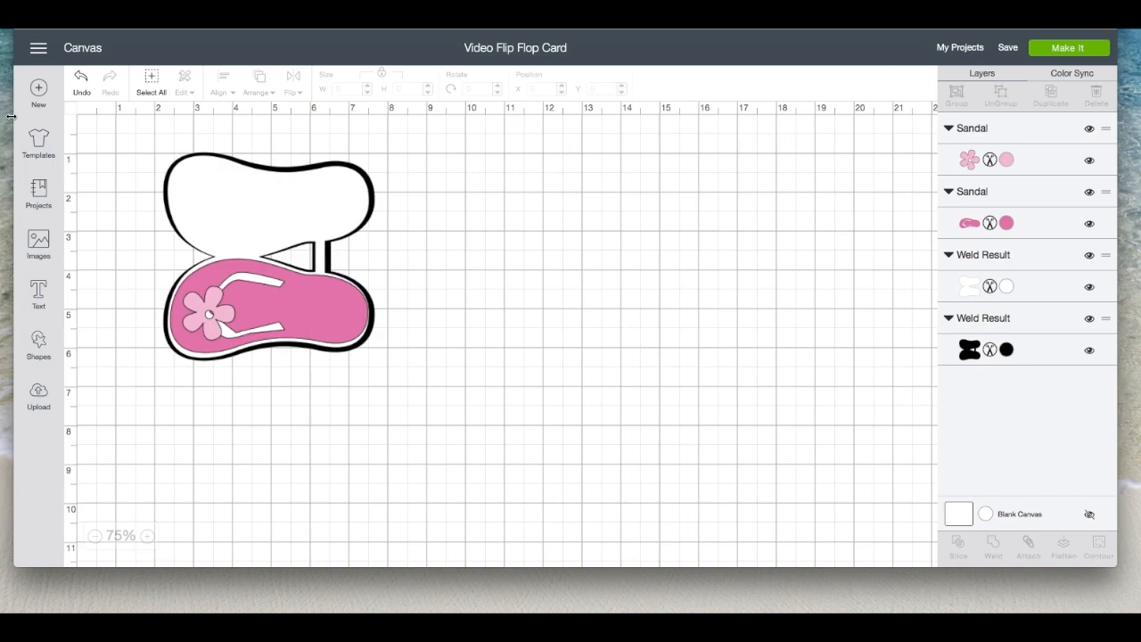
Insert the pink flowered sandals from the flip flop images beside the design and enlarge them to about 4.73 by 6.371 inches.
click(40, 247)
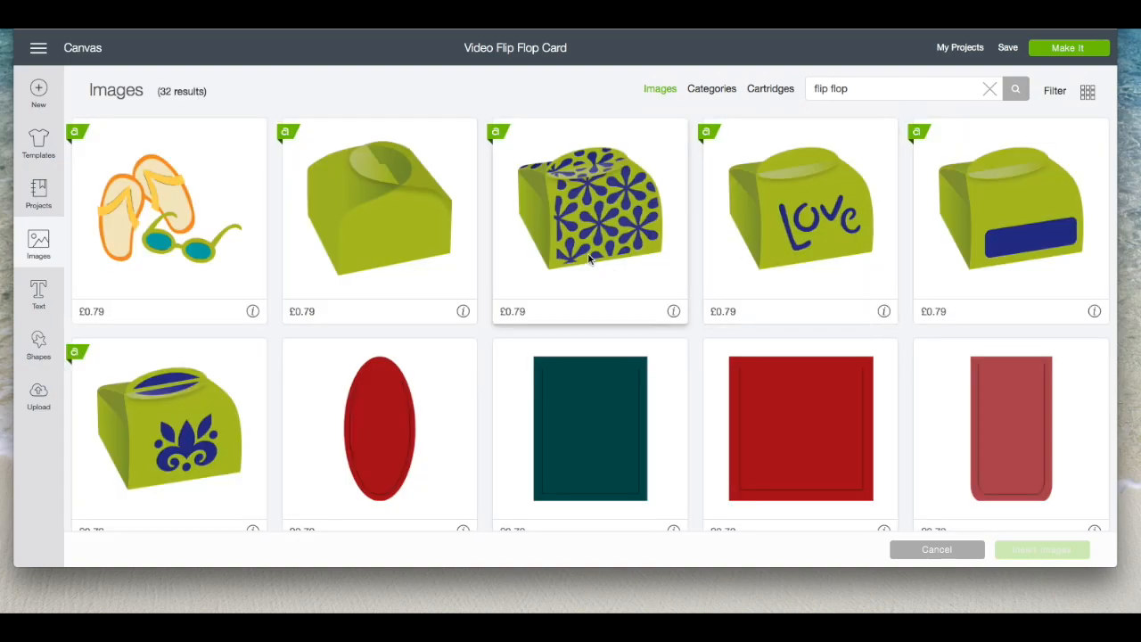
scroll(589, 259, down, 10)
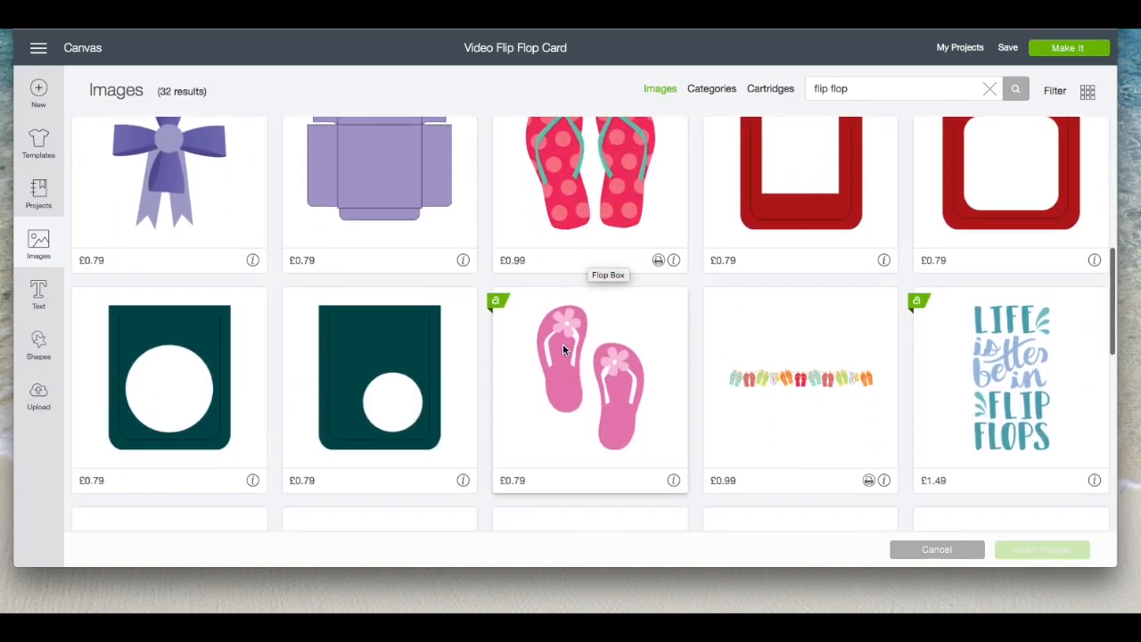
click(561, 346)
click(1041, 549)
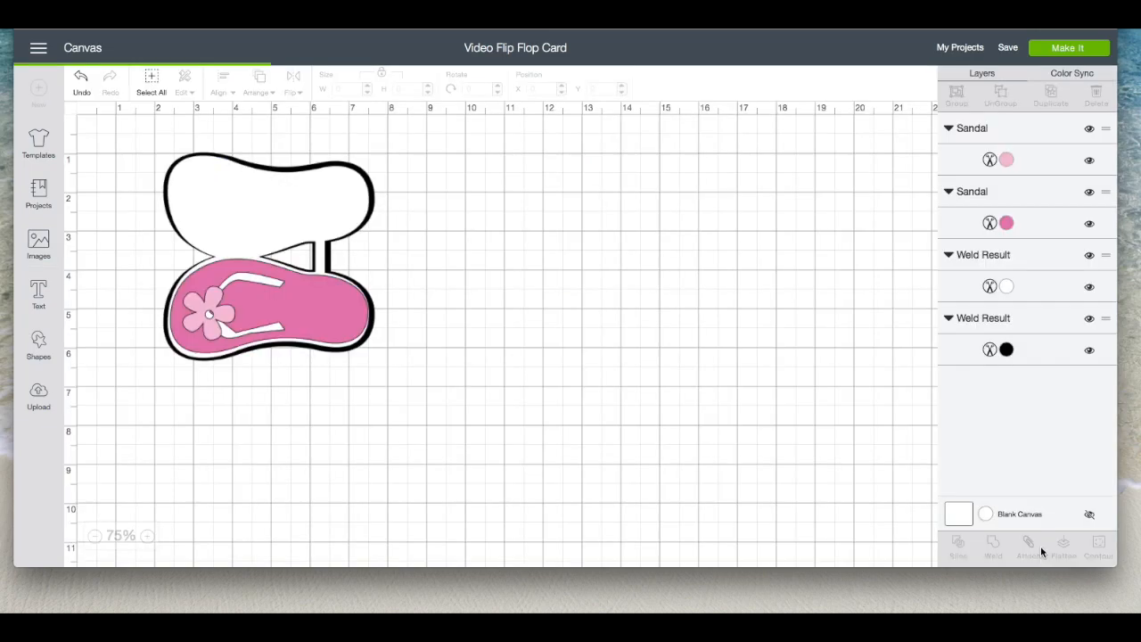
drag(240, 293, 543, 247)
drag(584, 319, 734, 437)
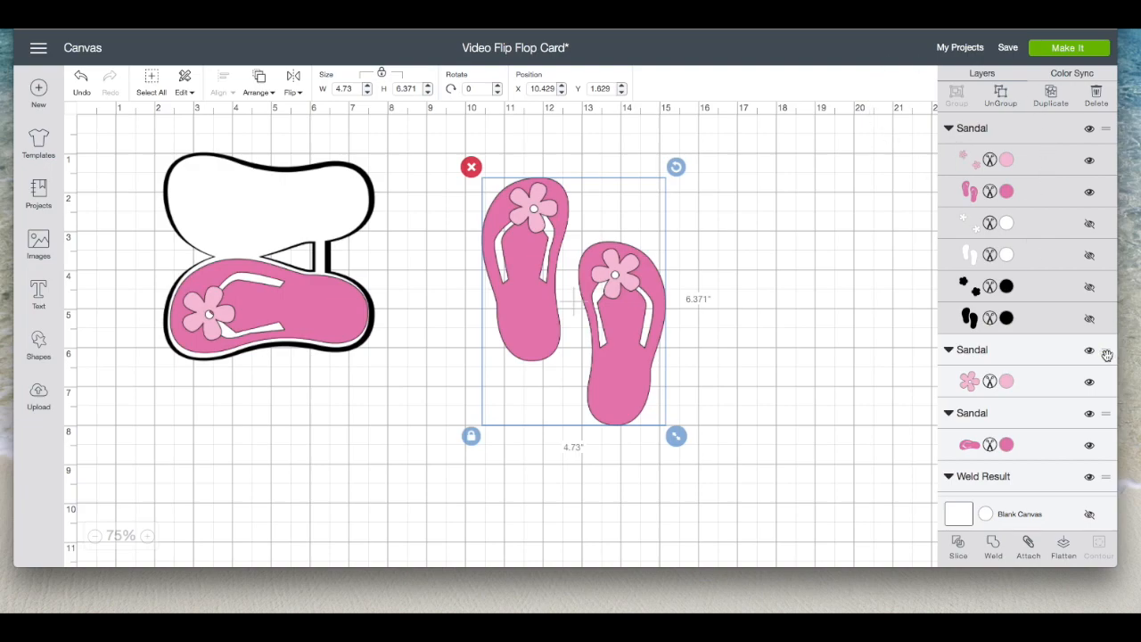
Show the hidden white and black layers of the new sandals image and ungroup it.
click(1090, 224)
click(1089, 255)
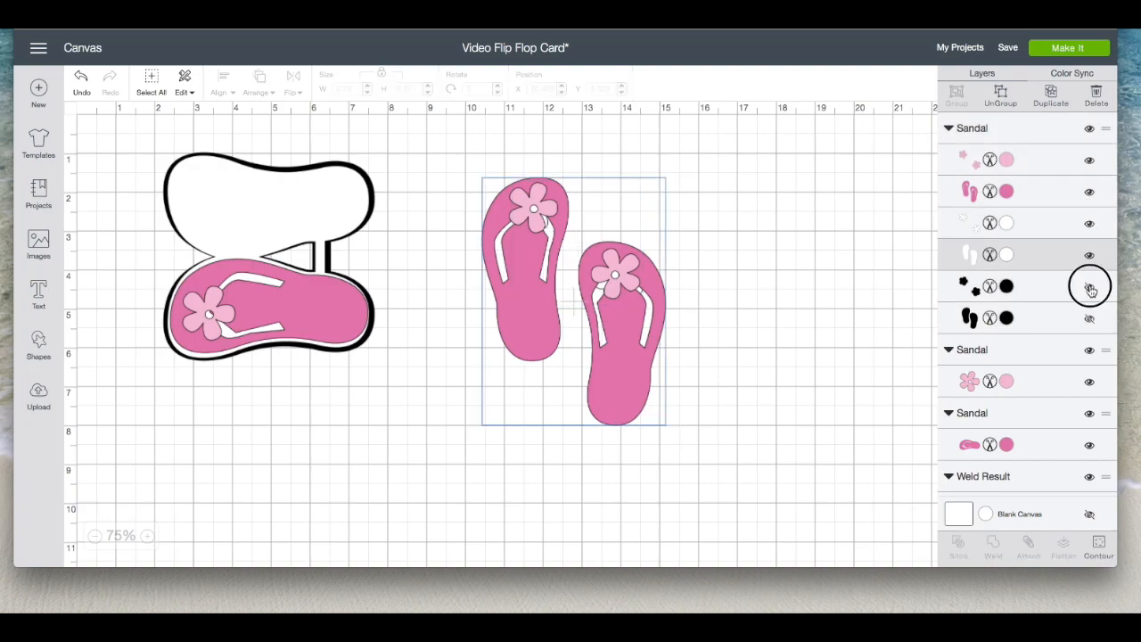
click(1089, 286)
click(1089, 319)
click(1000, 93)
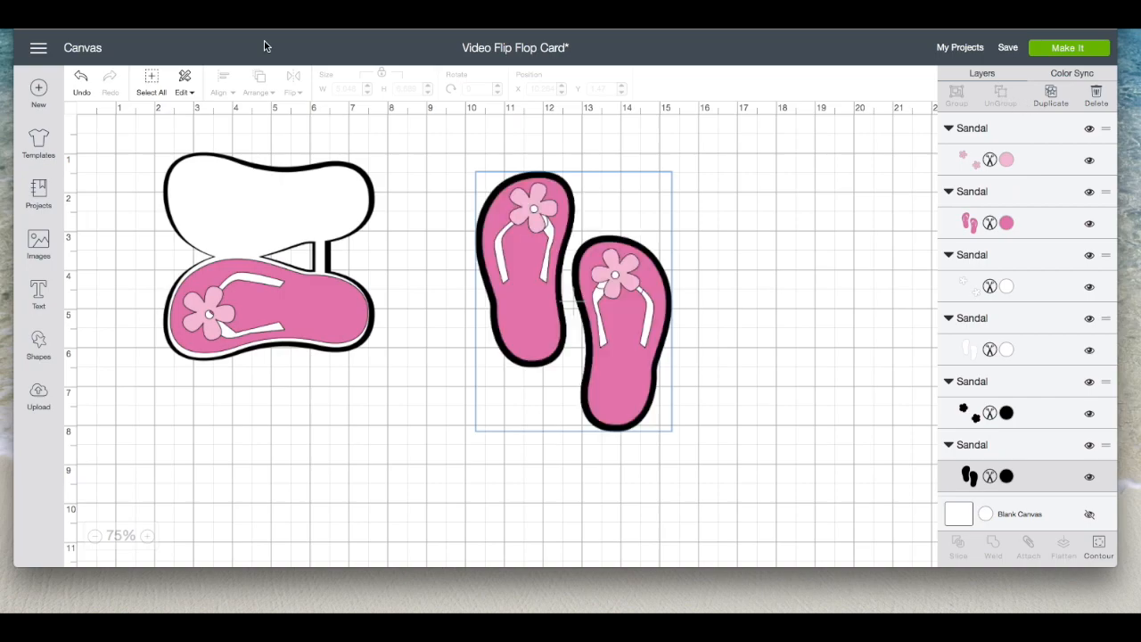
Move the flowers, pink sandals and white layers of the new image aside to uncover the black soles.
drag(613, 272, 842, 248)
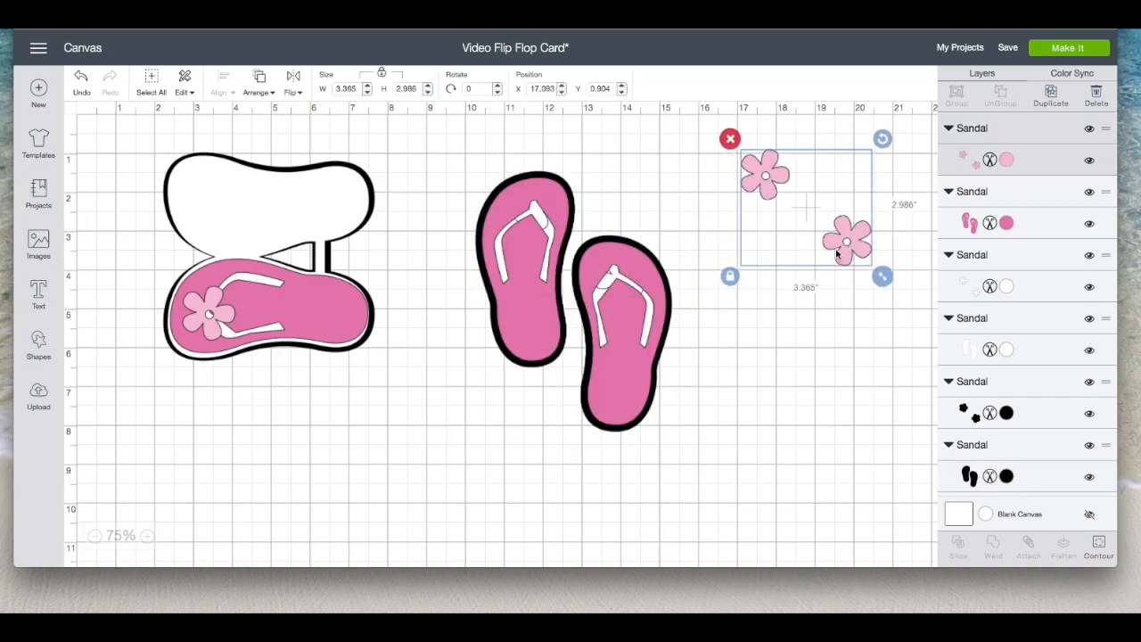
drag(621, 344, 843, 298)
drag(626, 359, 838, 330)
drag(630, 274, 813, 283)
drag(634, 298, 834, 319)
Shift the finished design toward the canvas corner and position the pair of black soles on clear canvas beside it.
drag(508, 255, 465, 273)
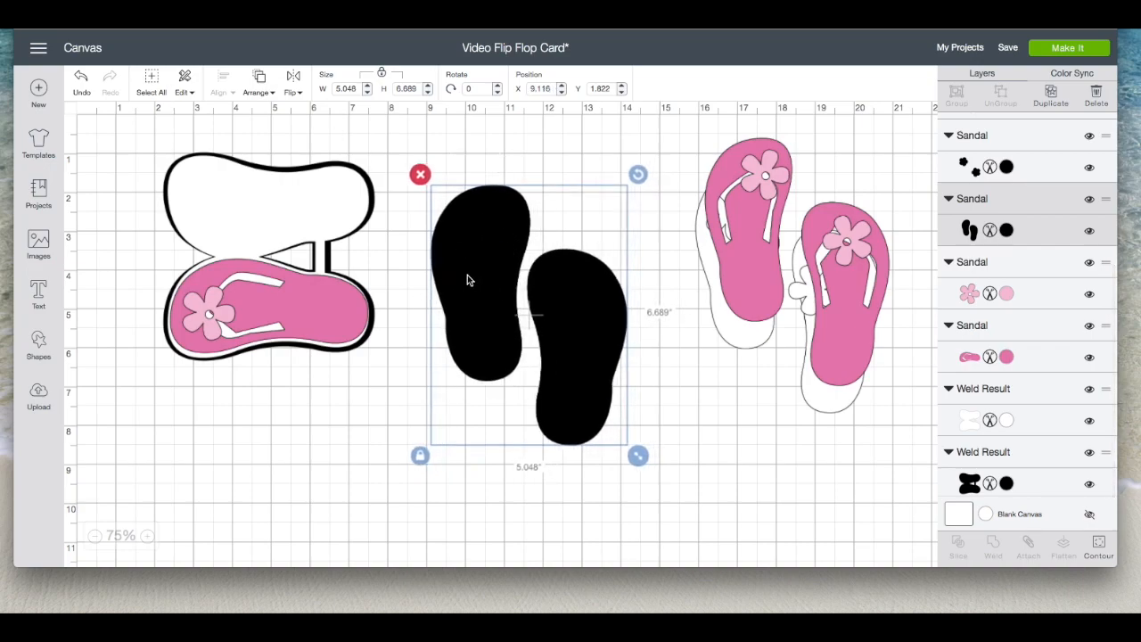
drag(115, 127, 396, 392)
drag(341, 321, 276, 294)
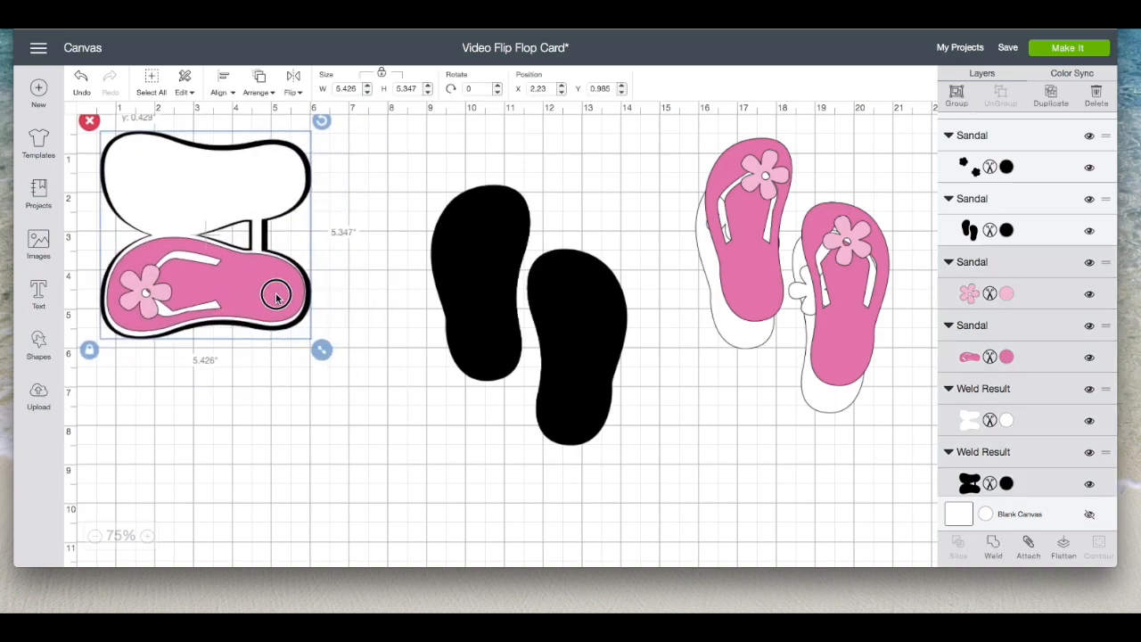
drag(548, 298, 523, 291)
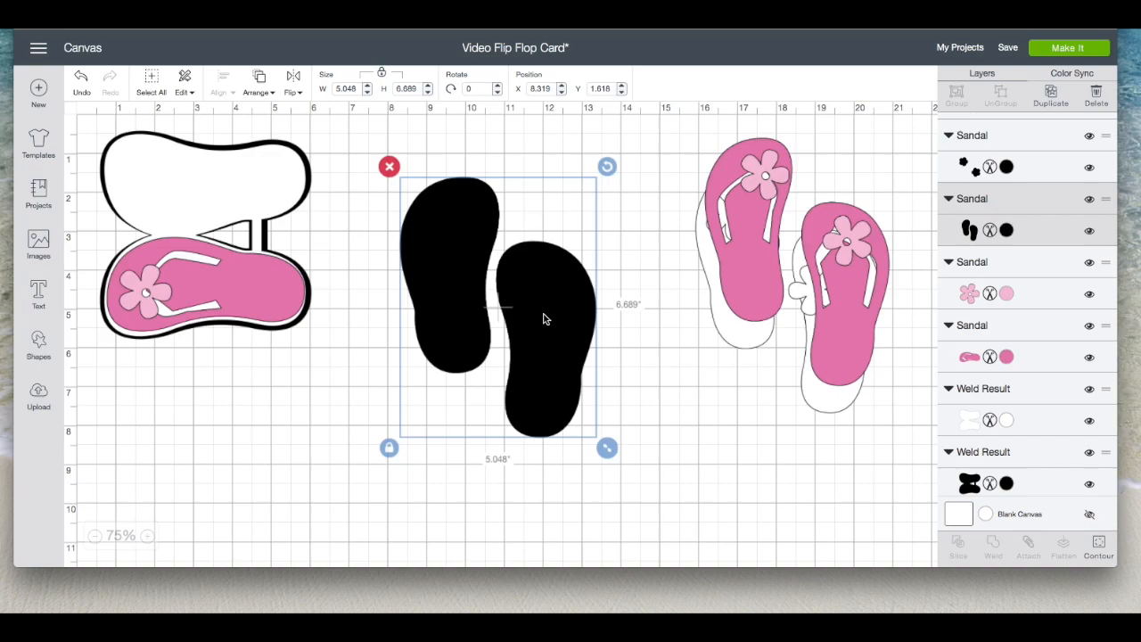
Add a square over the lower black sole and stretch it unlocked to about 3.296 by 5.444 inches so it covers that sole.
click(38, 346)
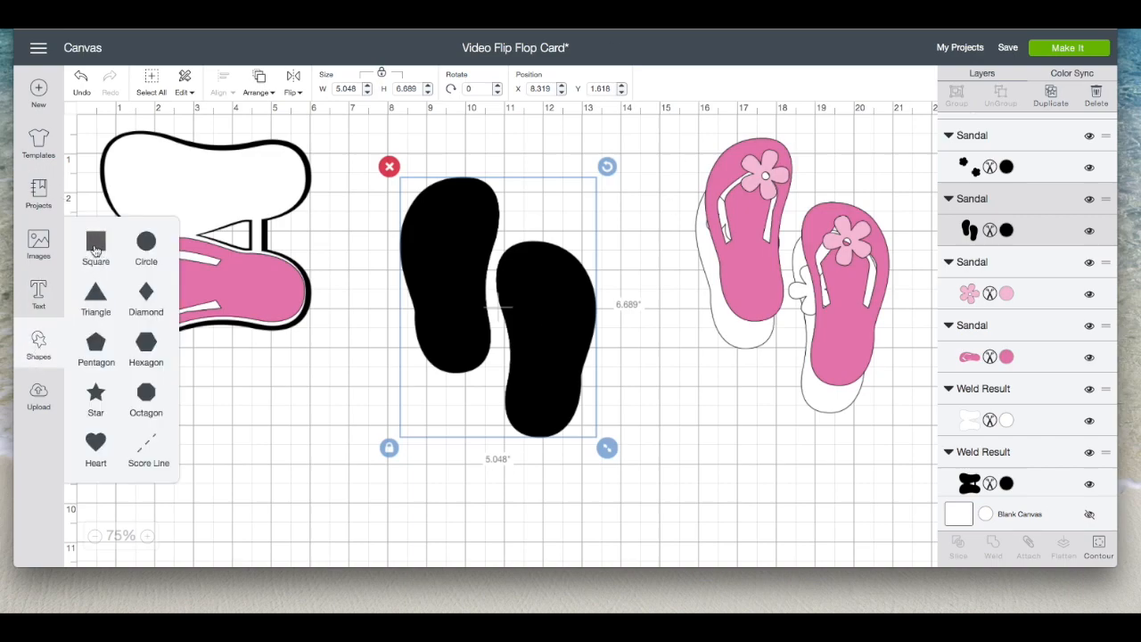
click(96, 247)
drag(276, 311, 568, 302)
drag(627, 372, 630, 375)
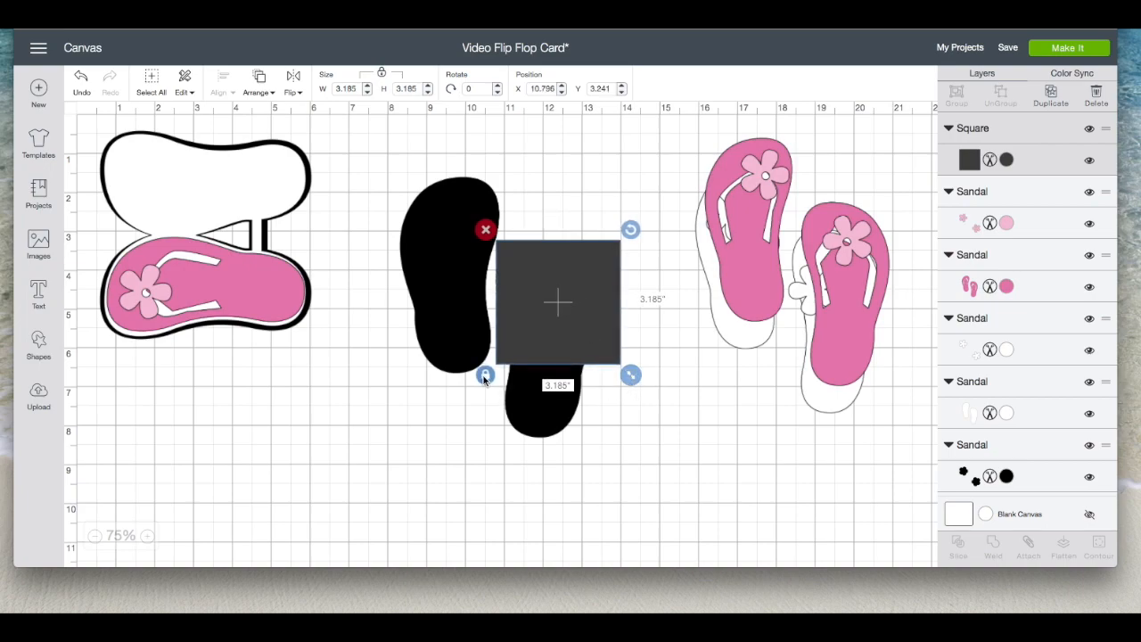
drag(635, 380, 640, 464)
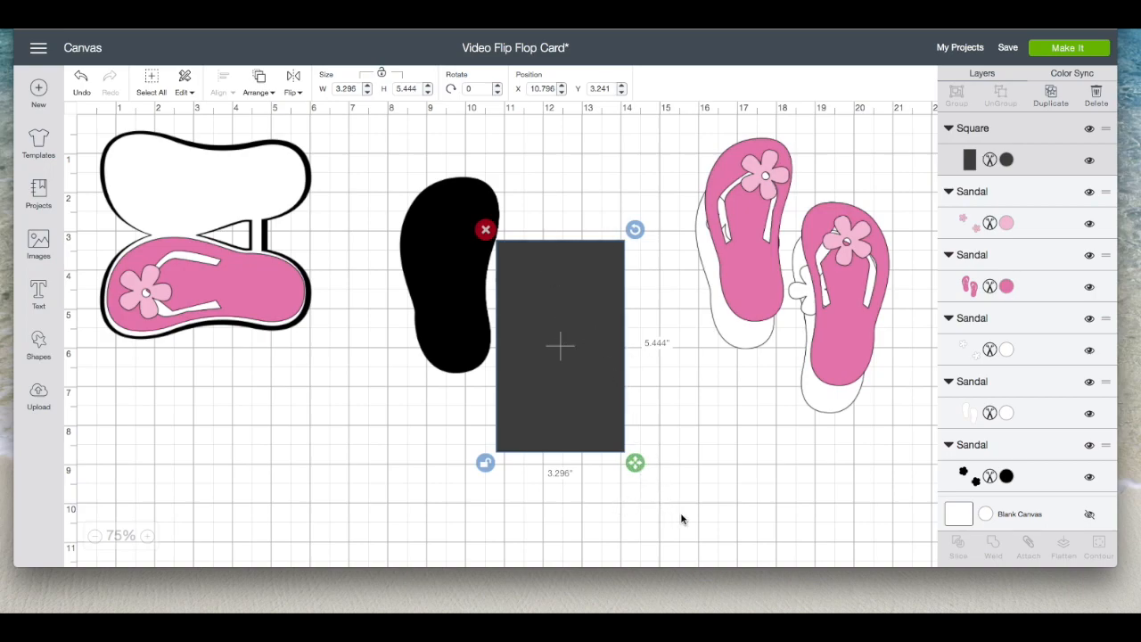
Slice the pair of black soles with the rectangle and delete the rectangle pieces and the covered sole.
drag(699, 533, 539, 310)
drag(641, 460, 640, 458)
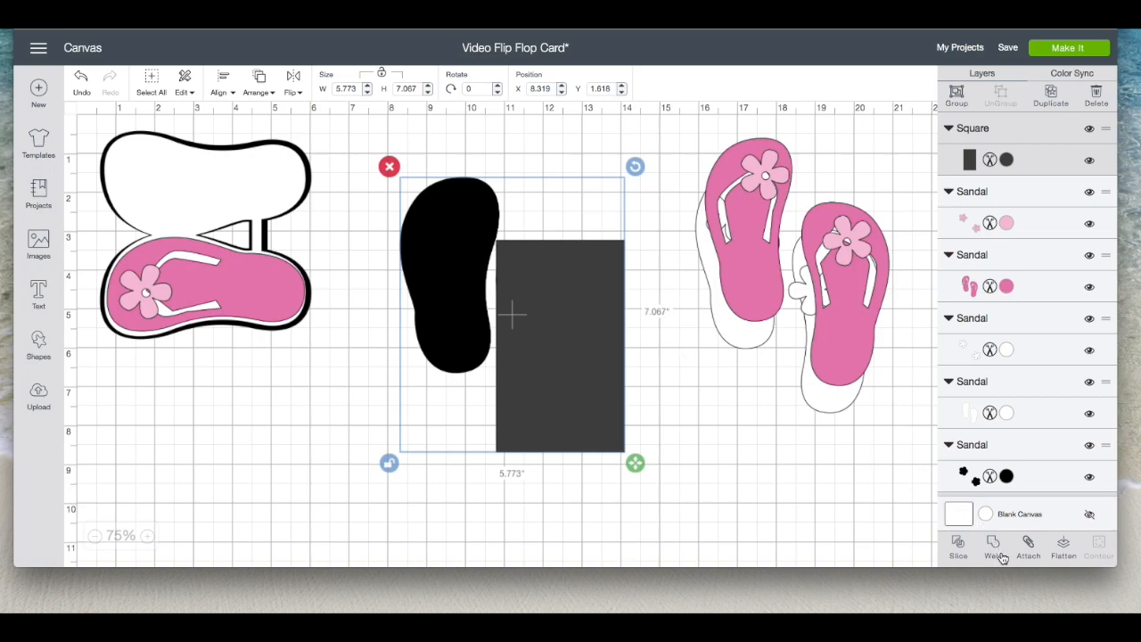
click(955, 544)
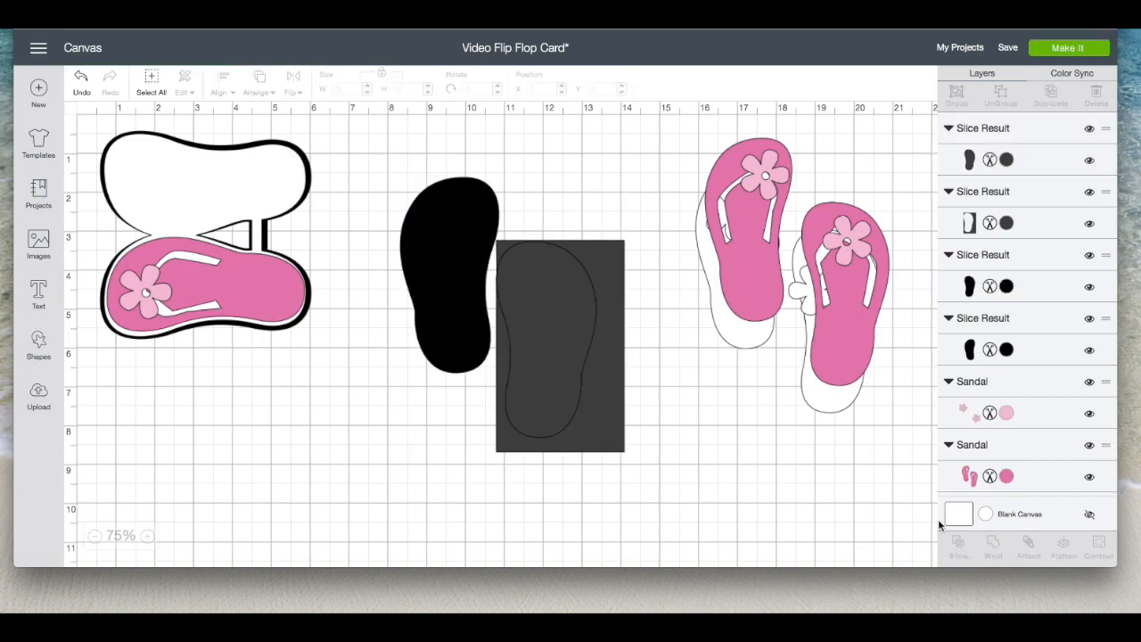
click(547, 263)
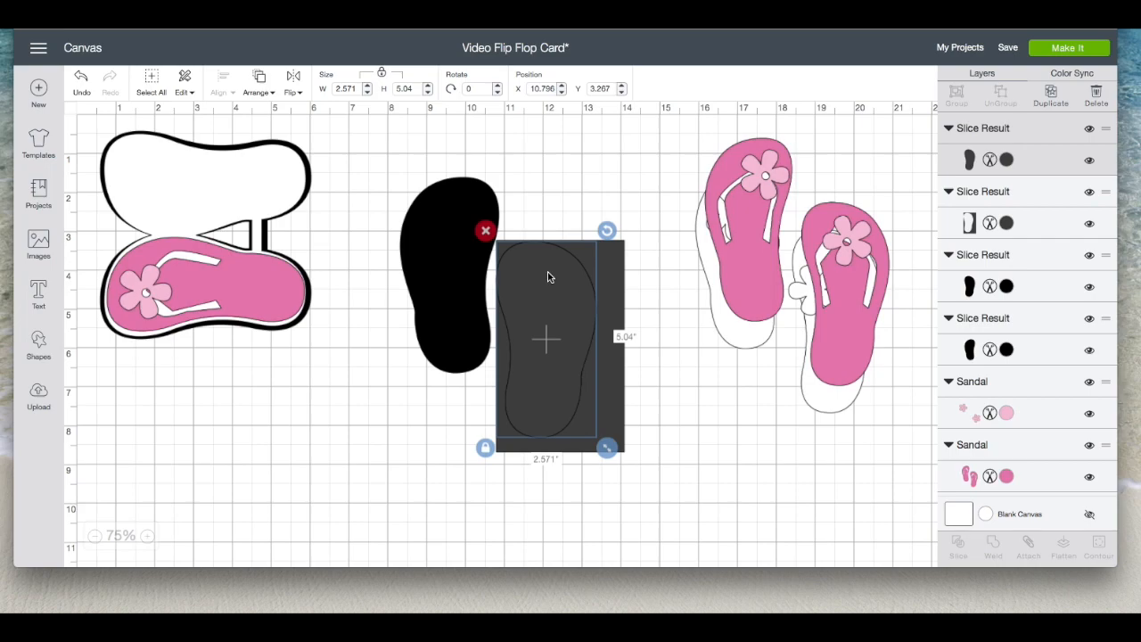
click(591, 280)
key(Delete)
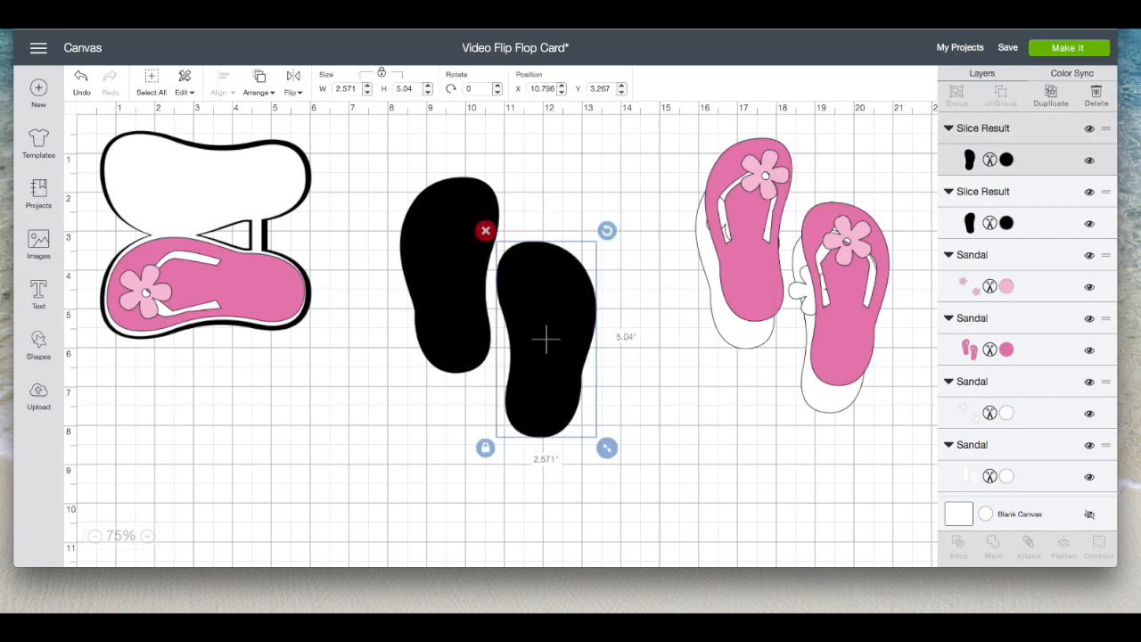
key(Delete)
Move the remaining black sole onto clear canvas and rotate it 90 degrees clockwise.
drag(464, 220, 517, 252)
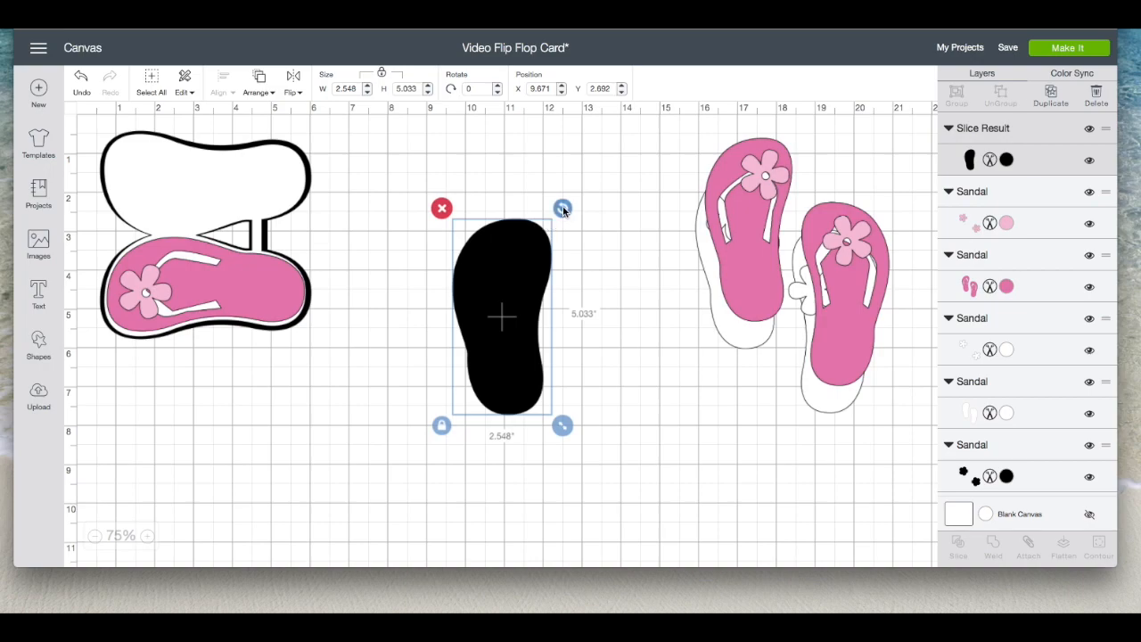
drag(562, 209, 637, 377)
click(636, 384)
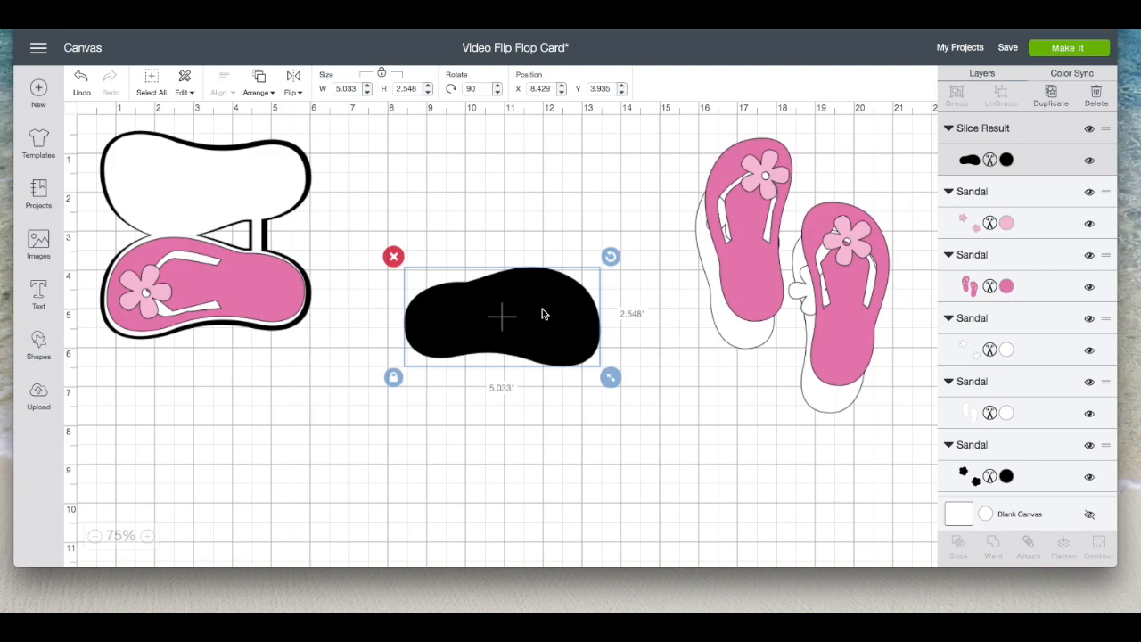
Flip the black sole horizontally and move it closer to the finished design.
click(295, 84)
click(310, 119)
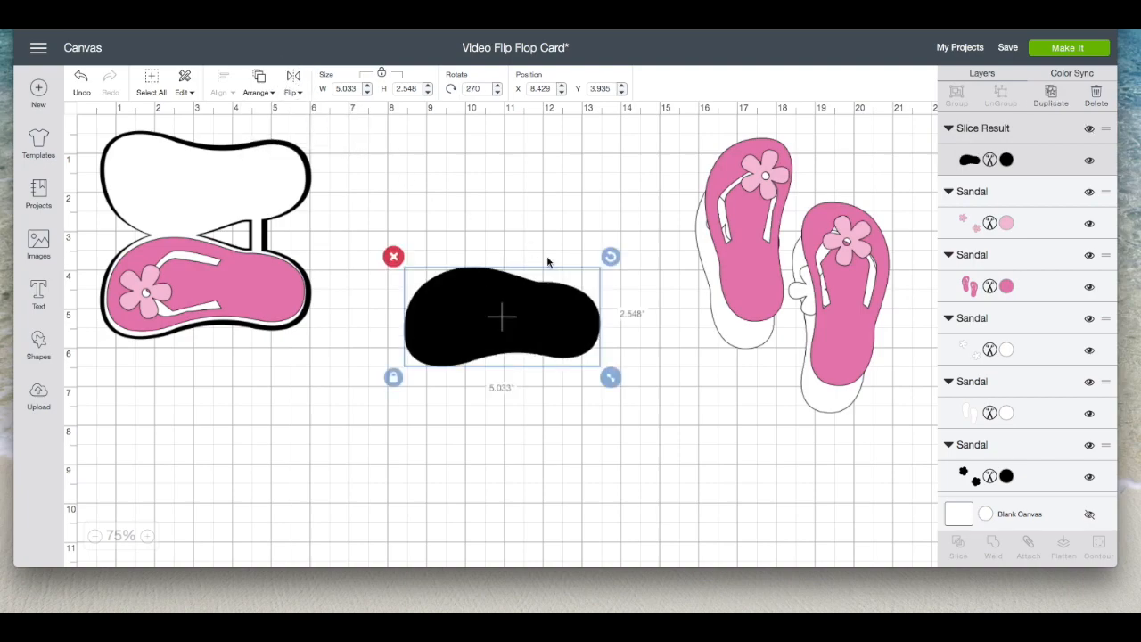
click(628, 427)
drag(508, 346, 468, 292)
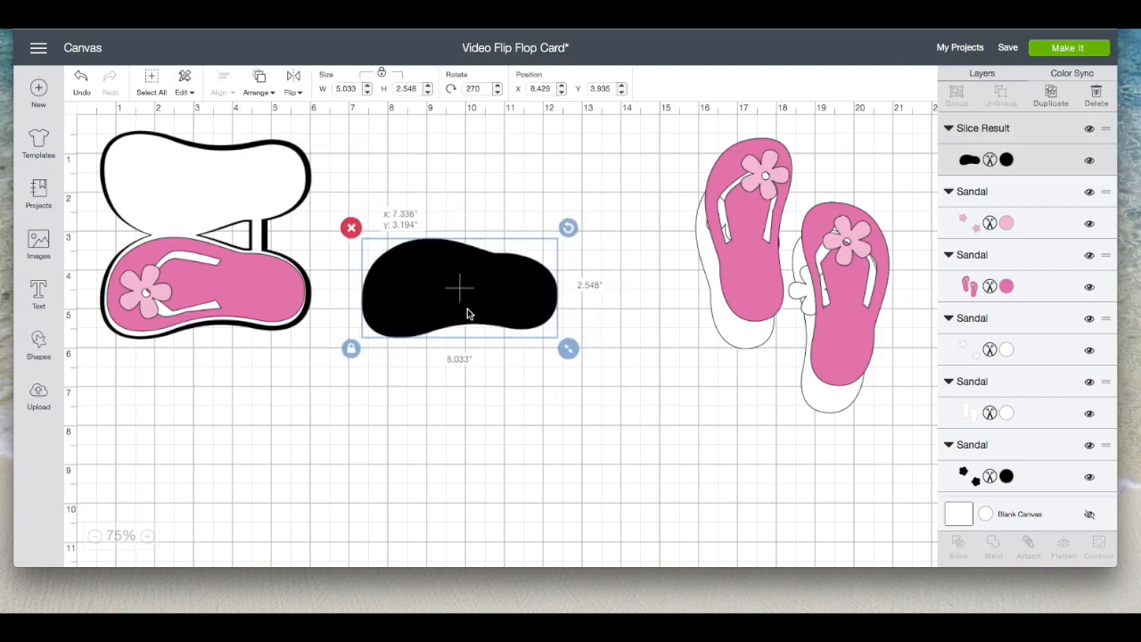